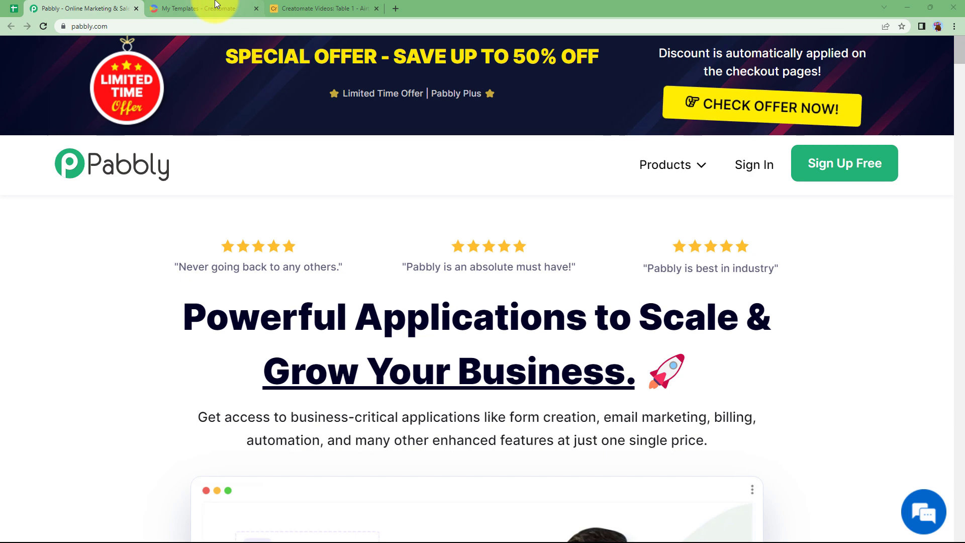
Step: Review the Creatomate templates and Airtable base tabs, then return to the Pabbly homepage
click(241, 7)
click(324, 7)
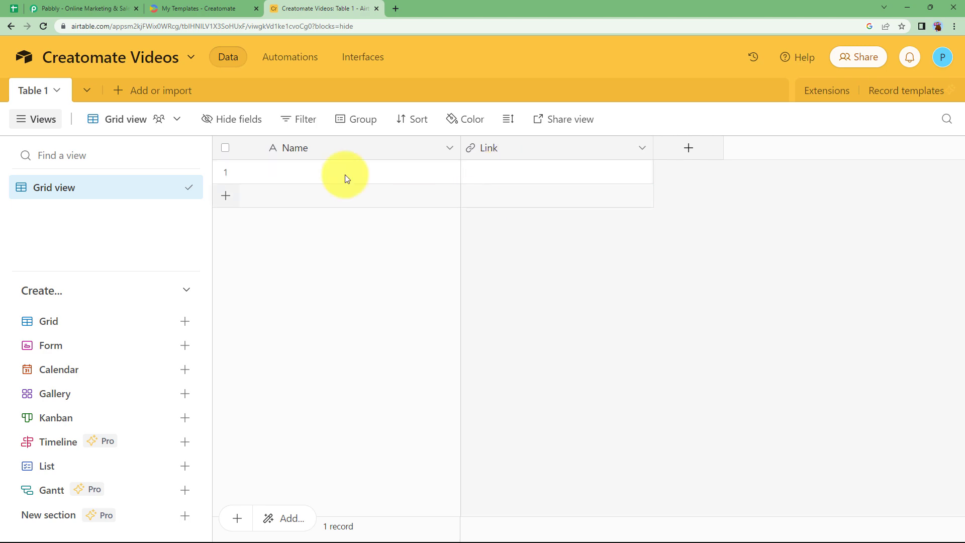
click(89, 5)
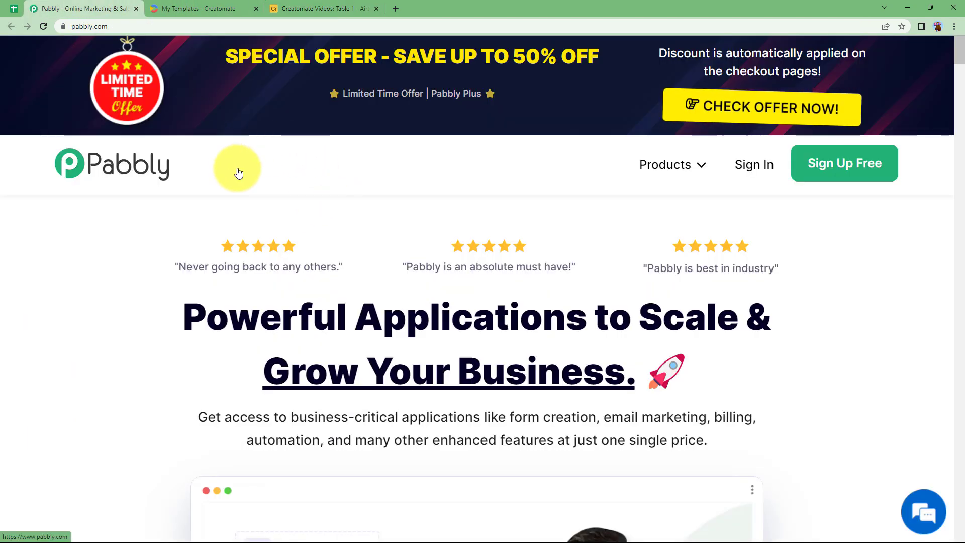
click(171, 8)
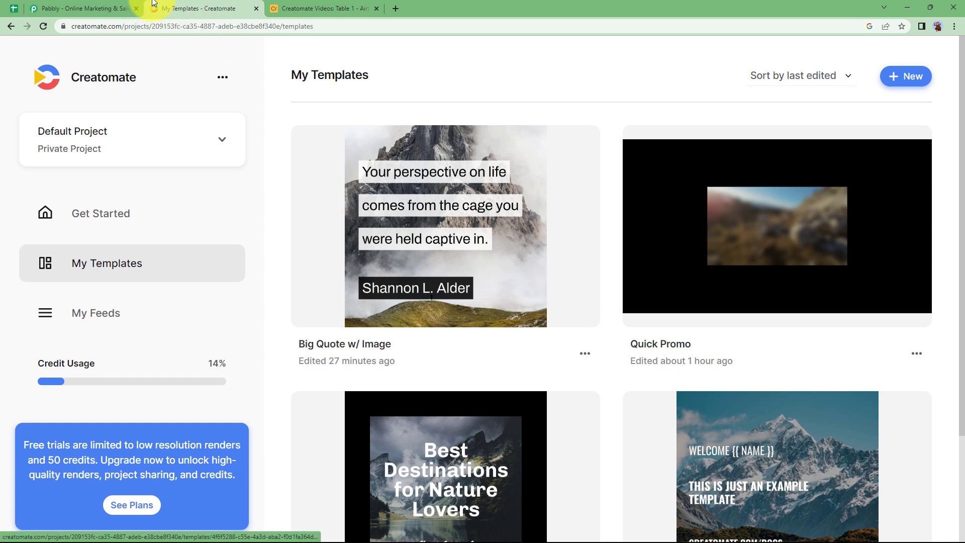
click(102, 5)
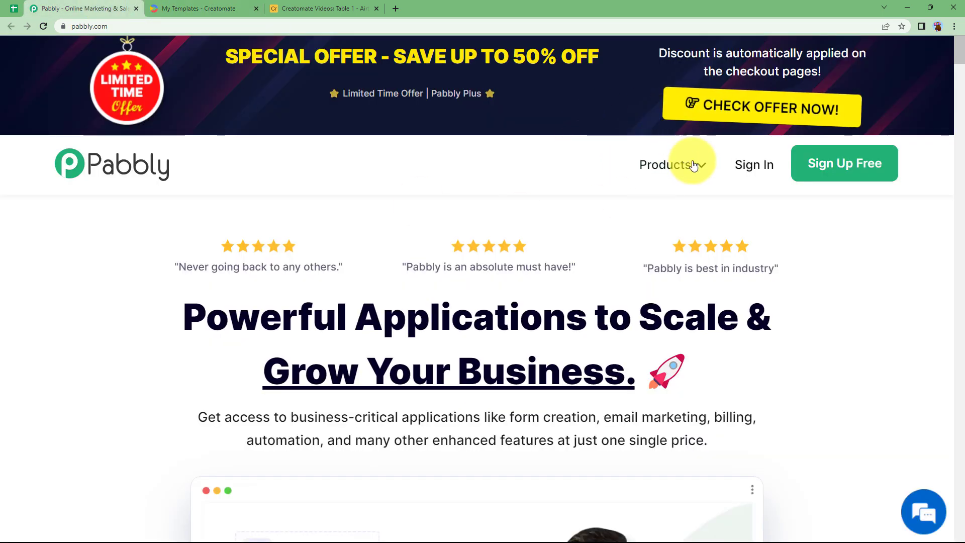
Step: Sign in to Pabbly and open the Pabbly Connect dashboard to start a new workflow
click(756, 171)
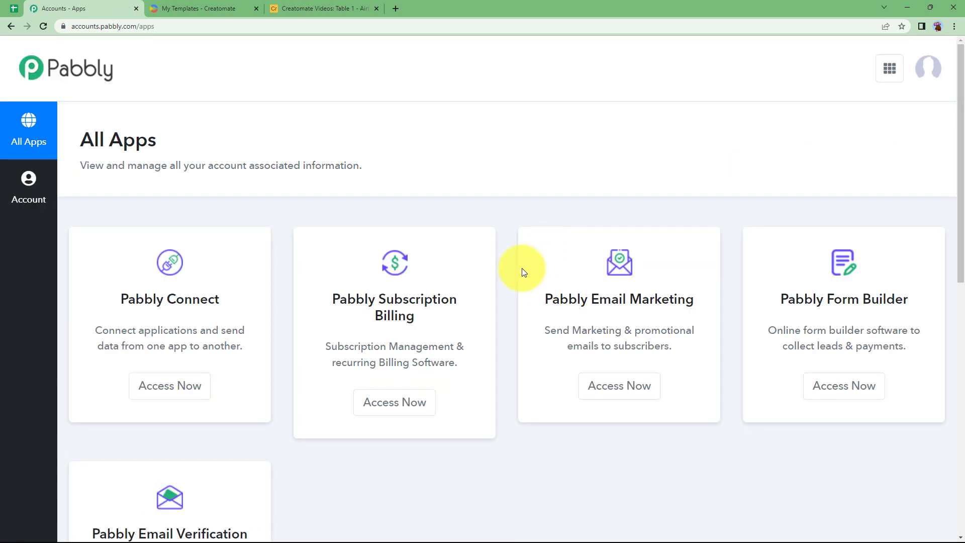
scroll(280, 336, down, 4)
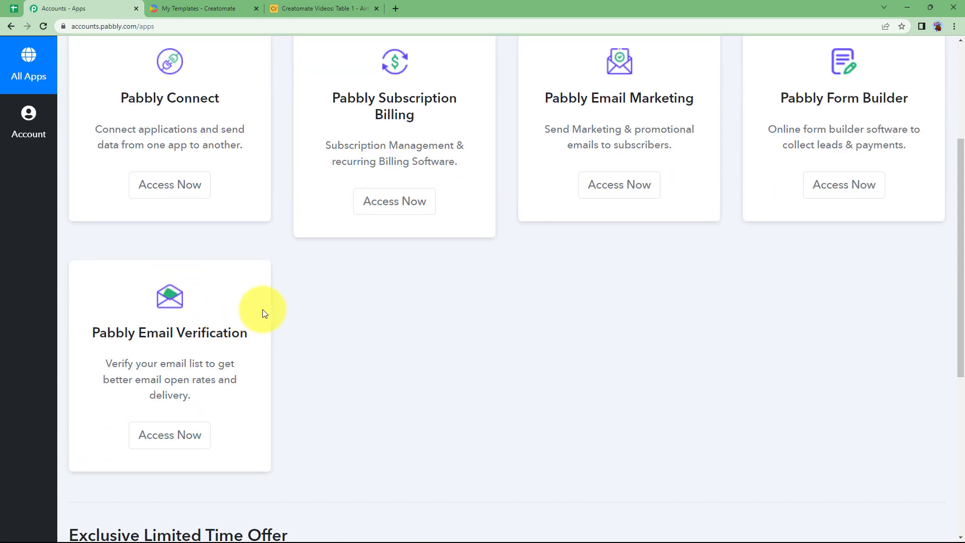
scroll(243, 286, up, 2)
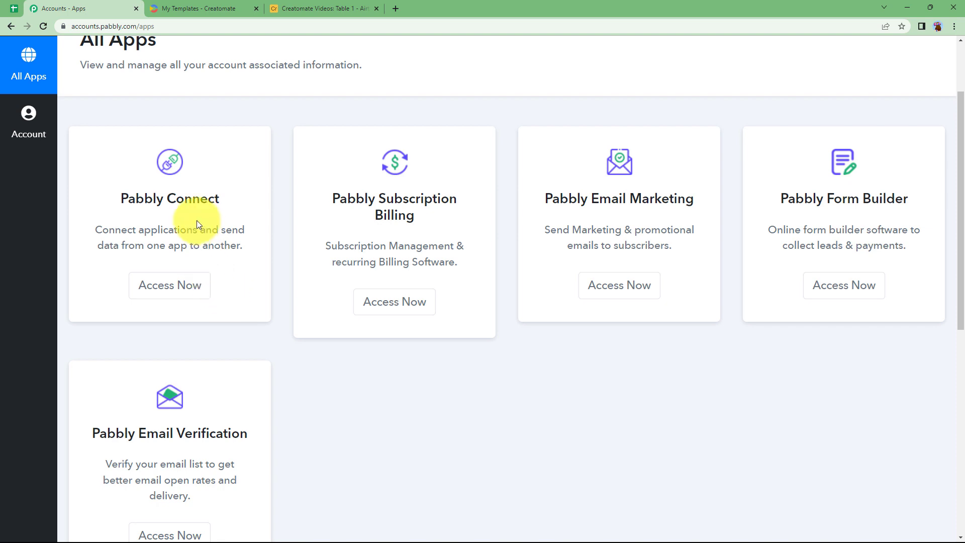
drag(119, 198, 244, 209)
click(252, 212)
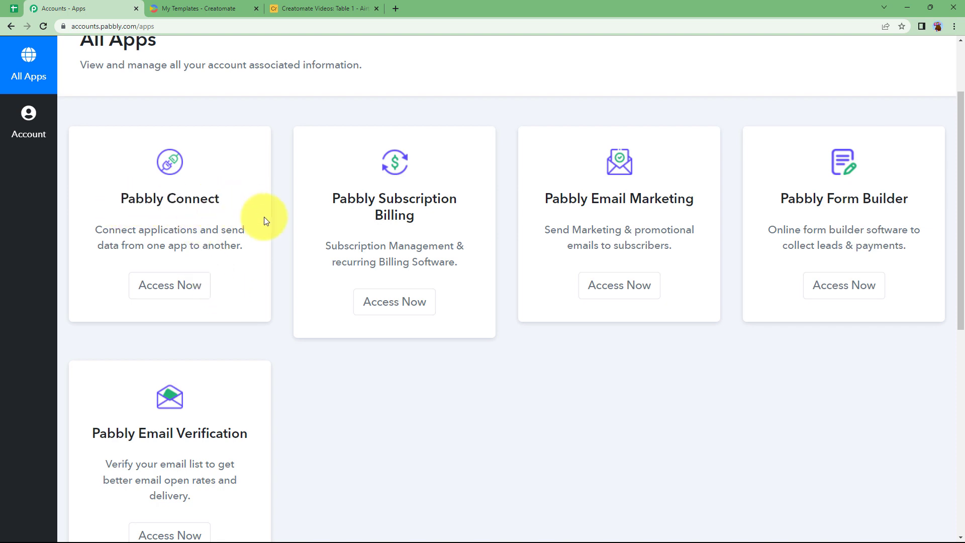
click(191, 291)
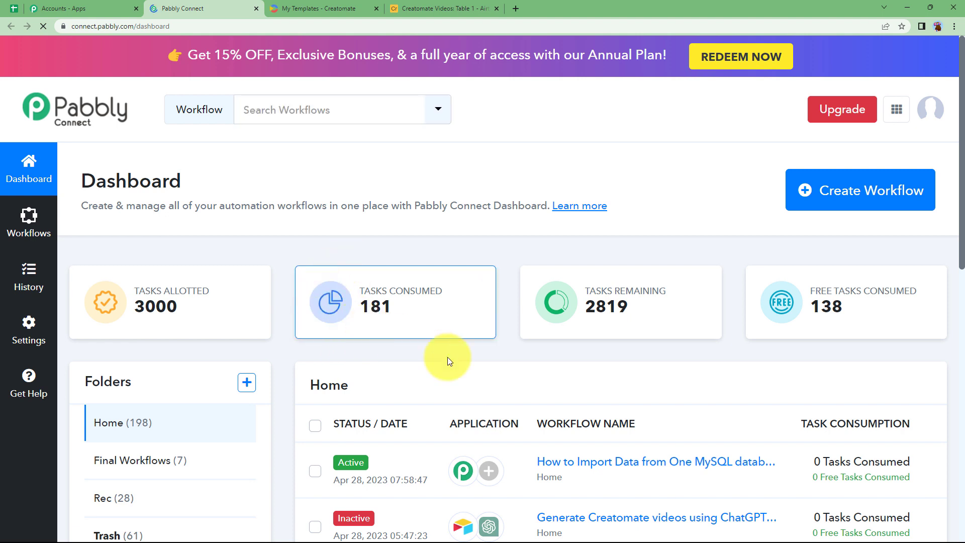
click(830, 201)
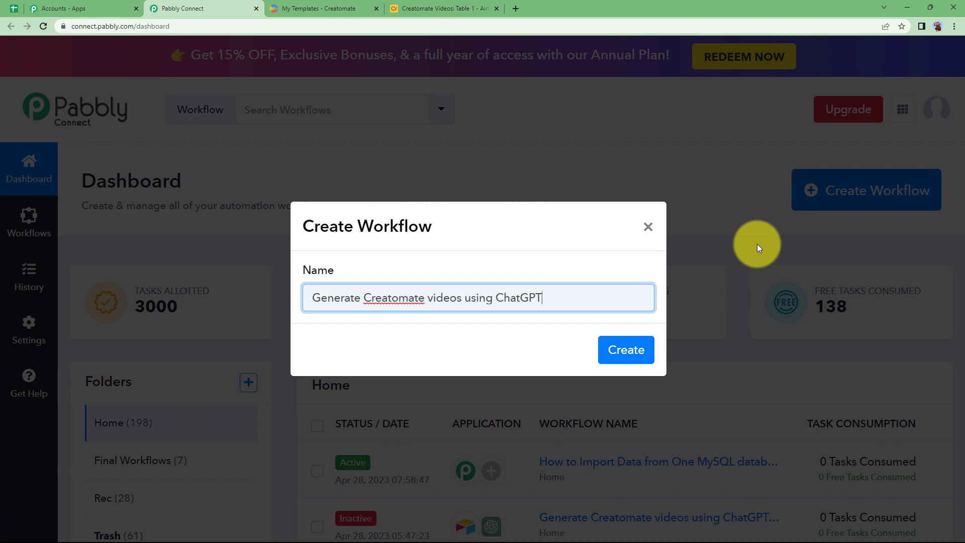
Step: Create the workflow named 'Generate Creatomate videos using ChatGPT from new Record in Airtable'
text(Generate Creatomate videos using ChatGPT from new Record in Airtable)
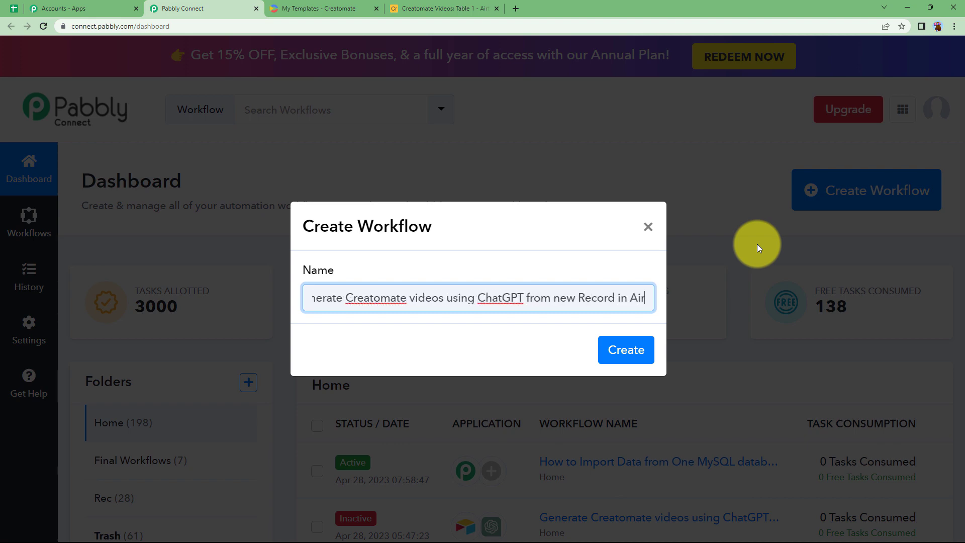
click(619, 351)
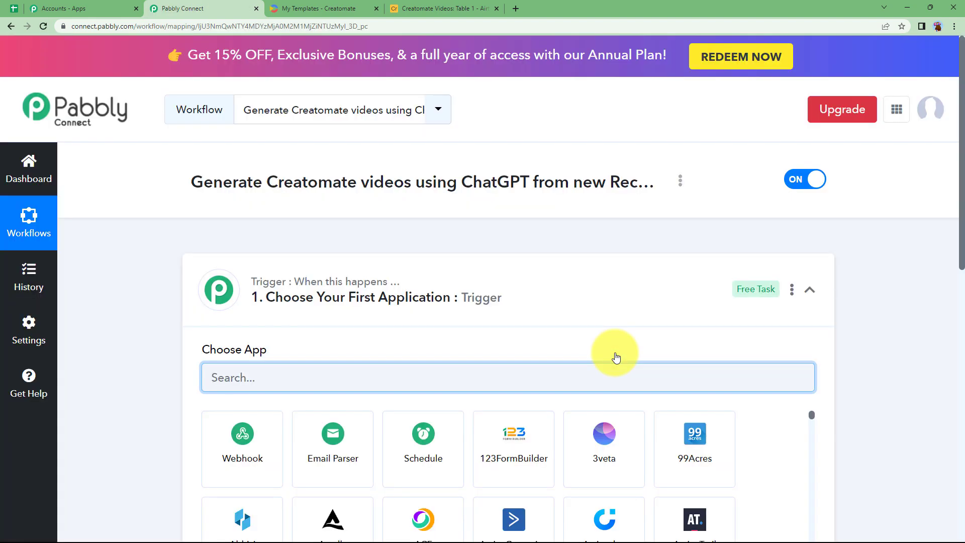
click(408, 294)
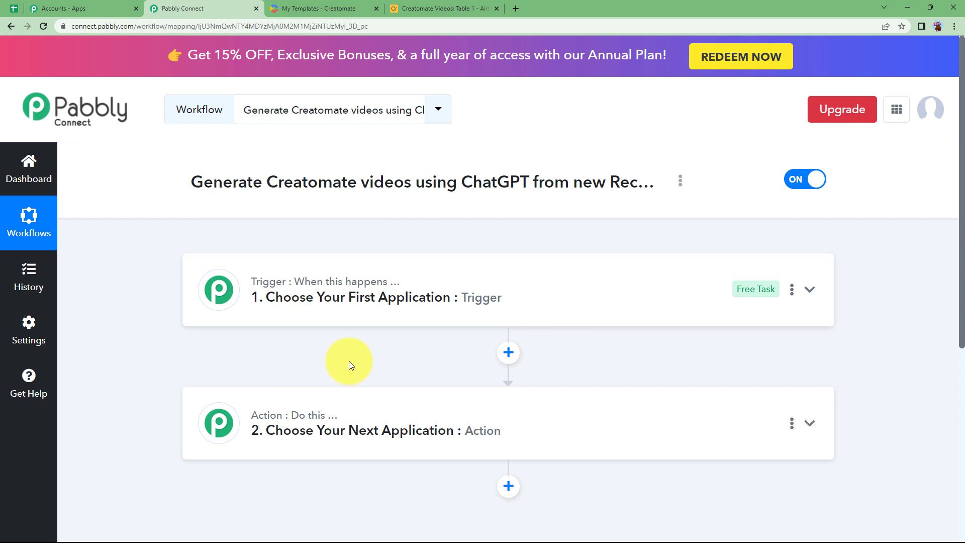
click(310, 13)
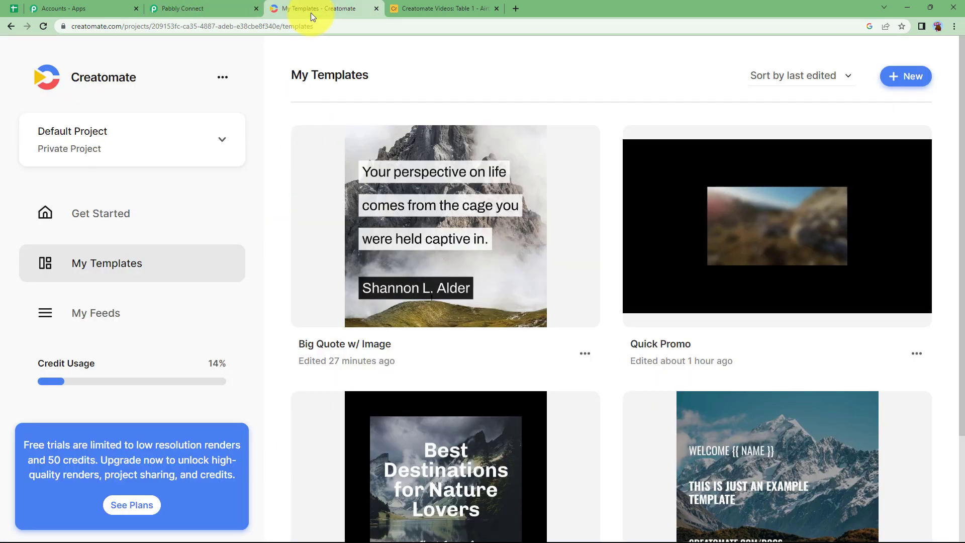
click(452, 10)
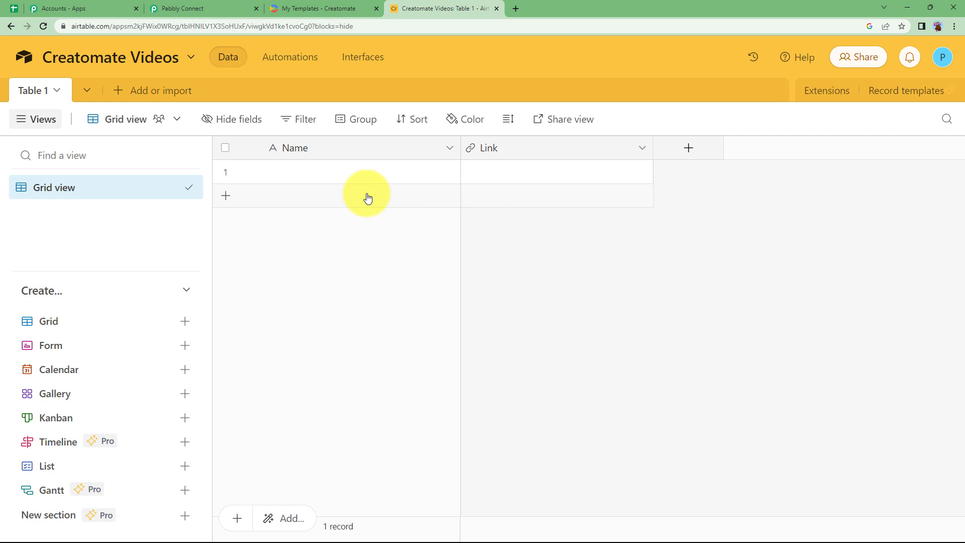
click(237, 8)
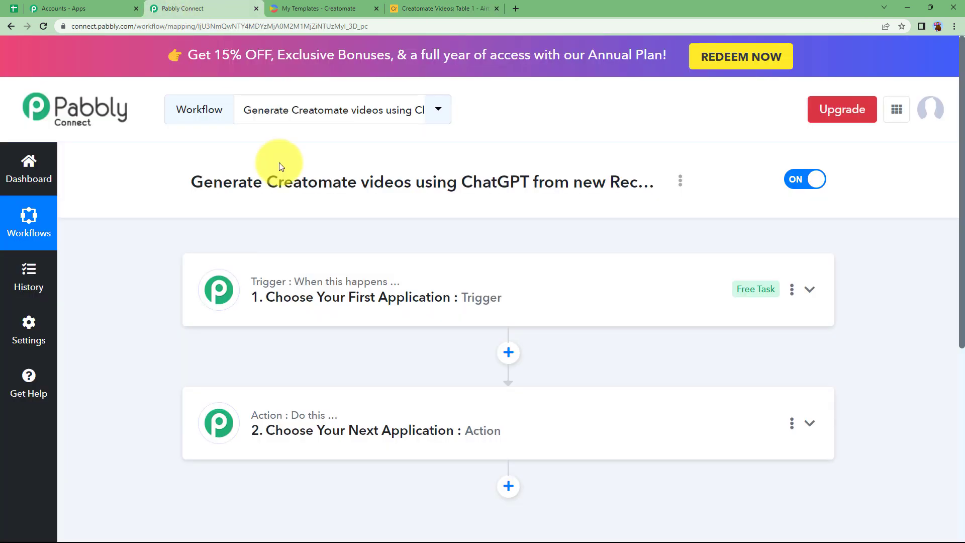
click(352, 289)
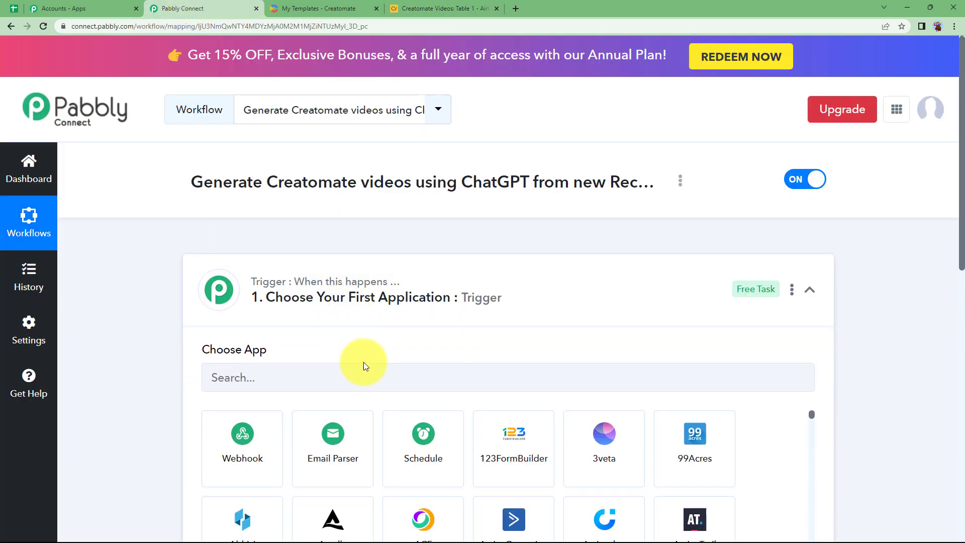
click(334, 302)
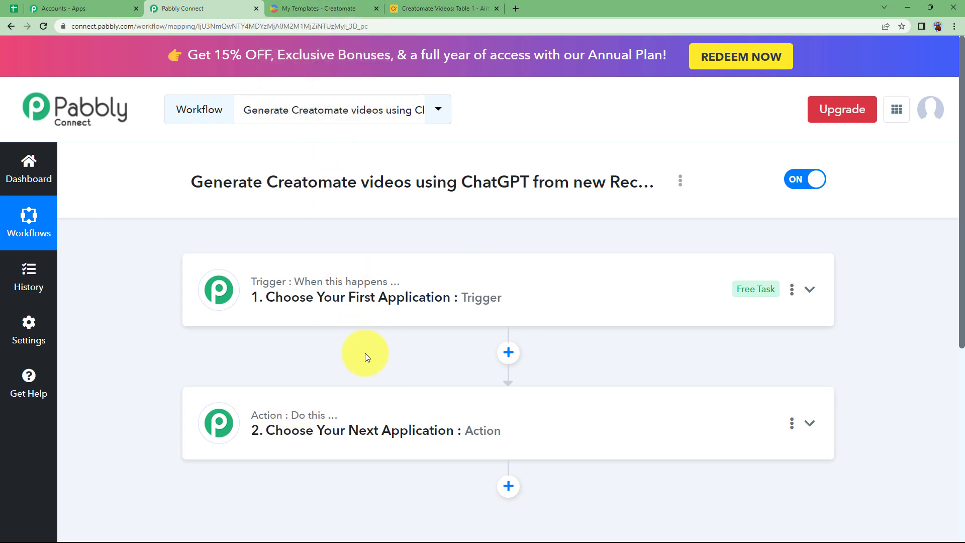
click(308, 302)
Step: Set the trigger to Airtable with the New Record event and begin connecting an account
click(305, 378)
text(aita)
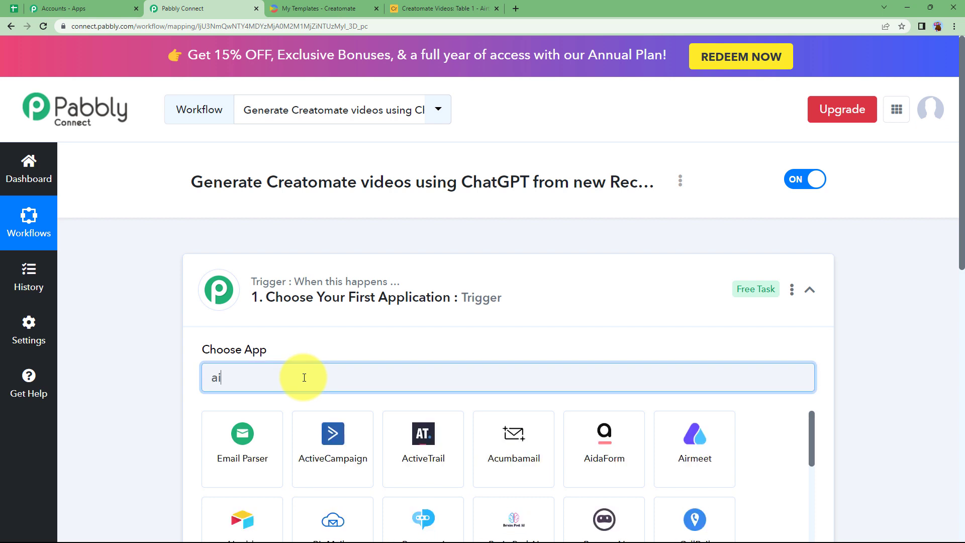
key(BackSpace)
key(BackSpace)
text(rtab)
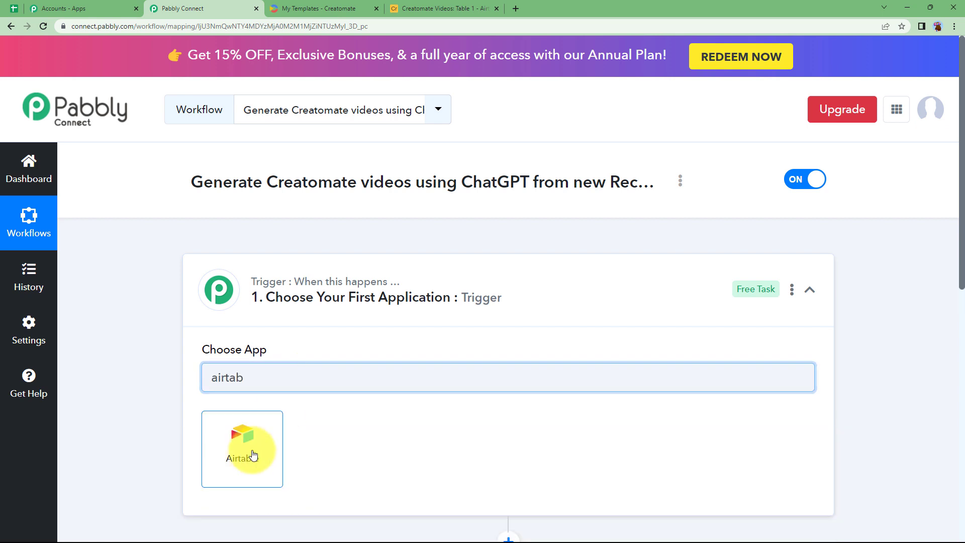
click(248, 452)
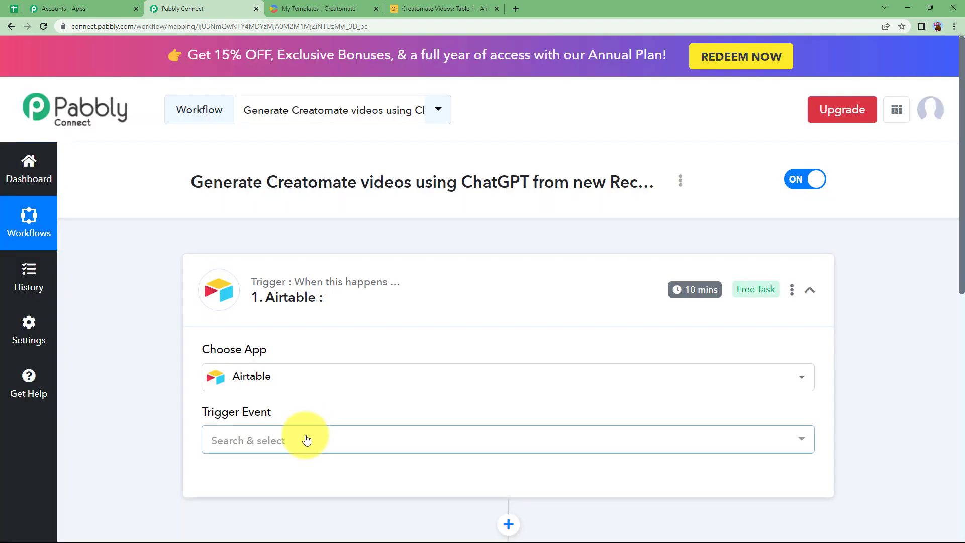
click(305, 441)
click(308, 352)
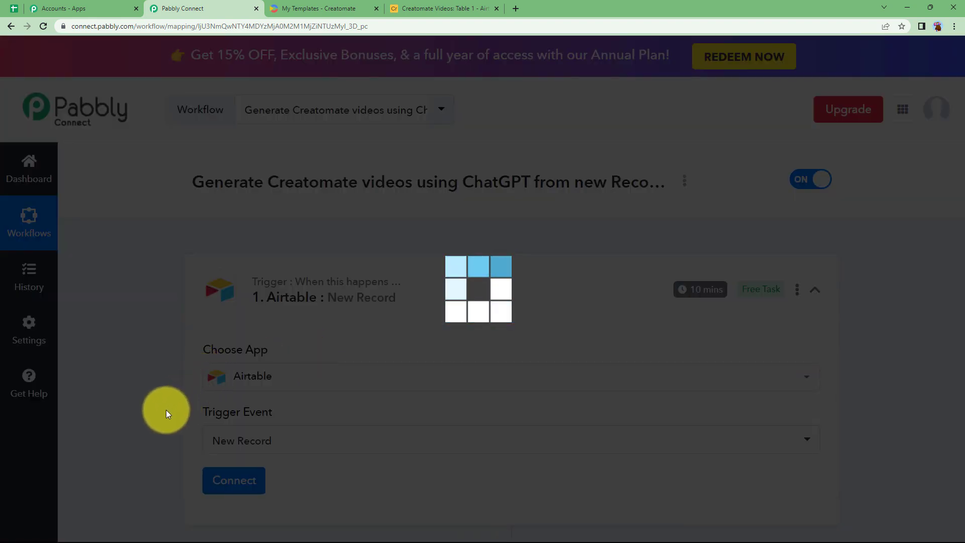
scroll(166, 409, down, 3)
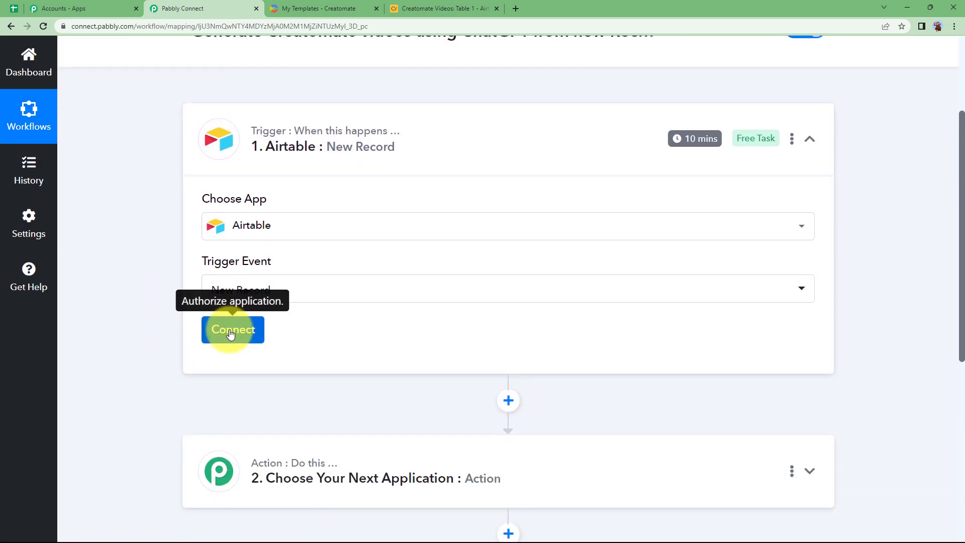
click(241, 338)
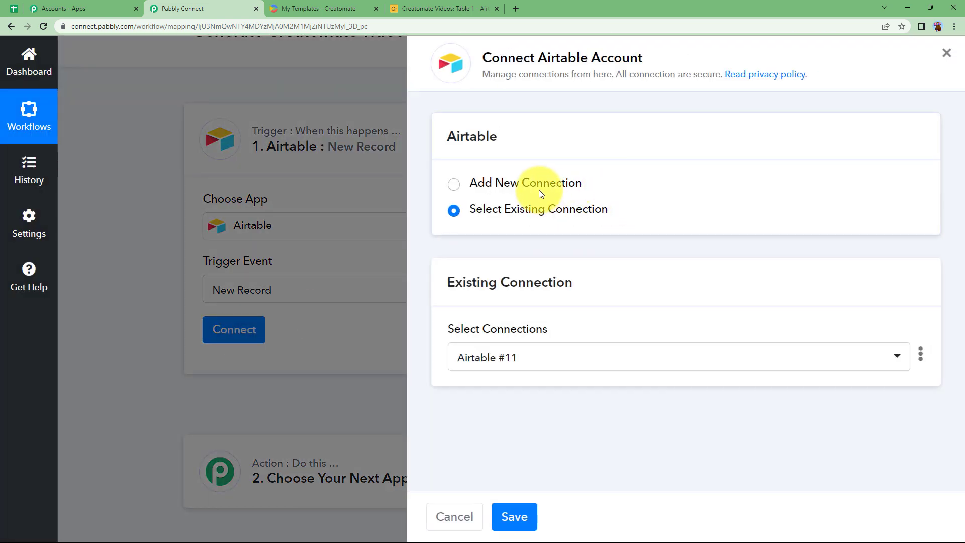
Step: Add a new Airtable connection and go to Airtable's Developer Hub for a personal access token
click(539, 189)
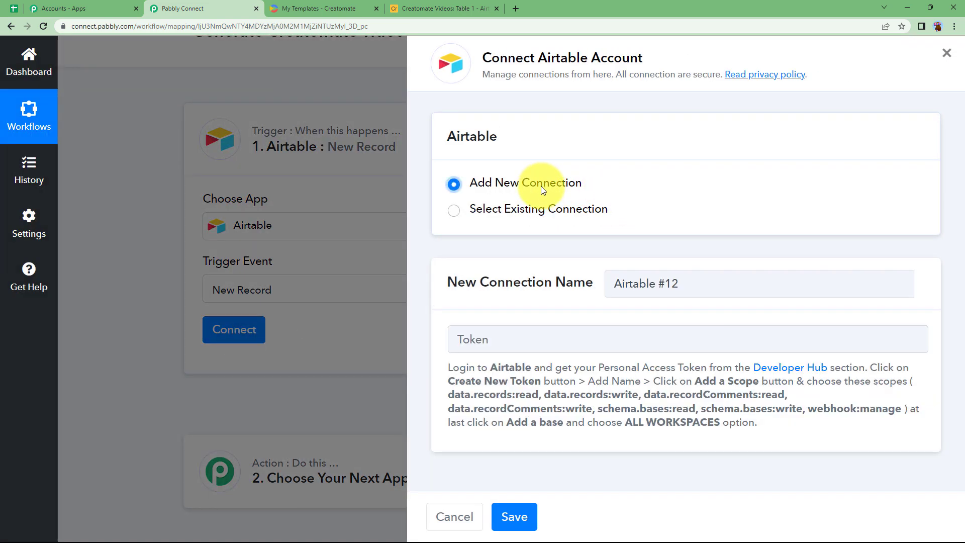
click(489, 346)
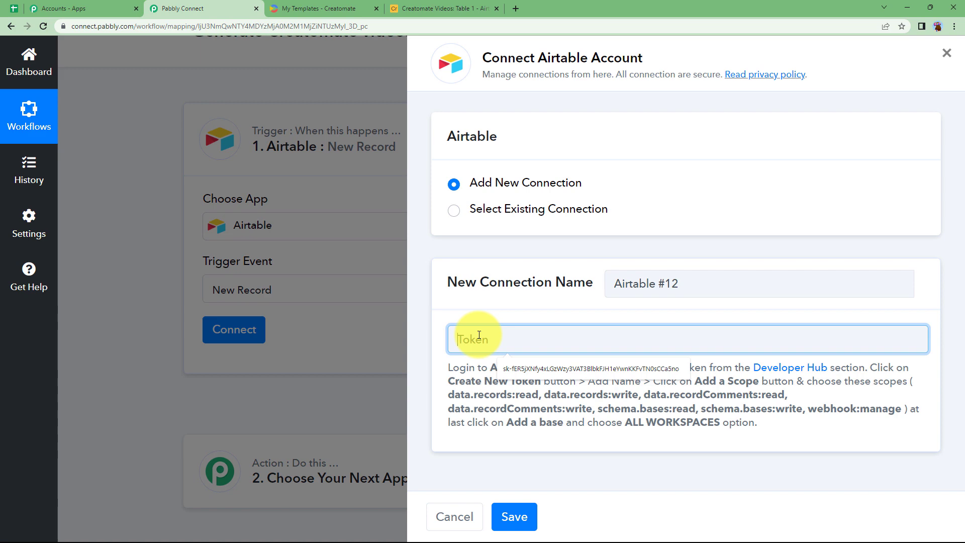
click(422, 8)
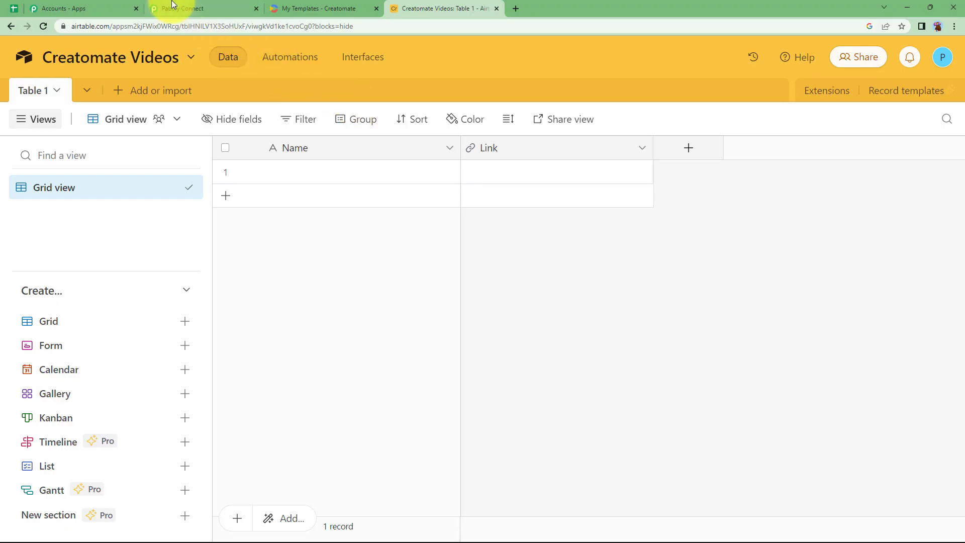
click(171, 5)
click(792, 372)
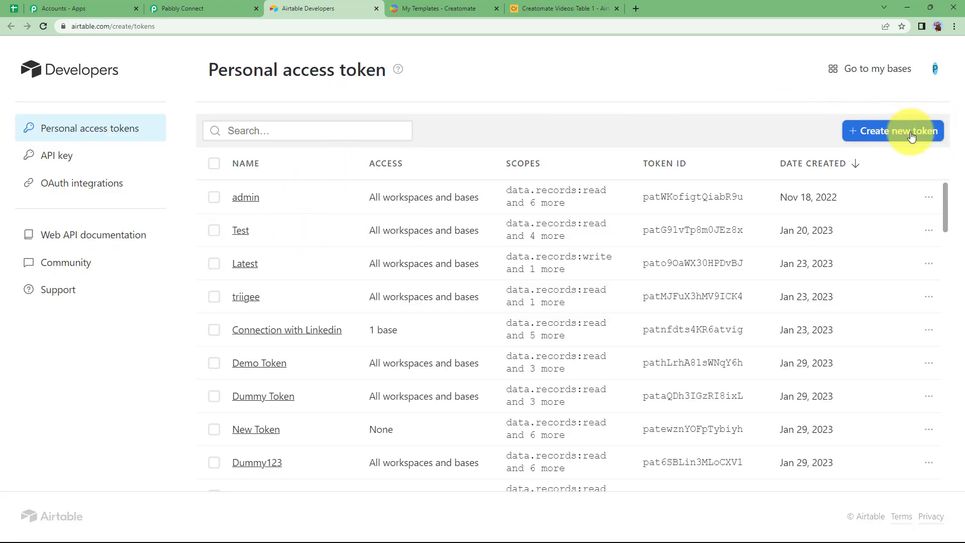
Step: Start a personal access token named 'Videos in Creatomate' and grab the required scope list from Pabbly
click(894, 129)
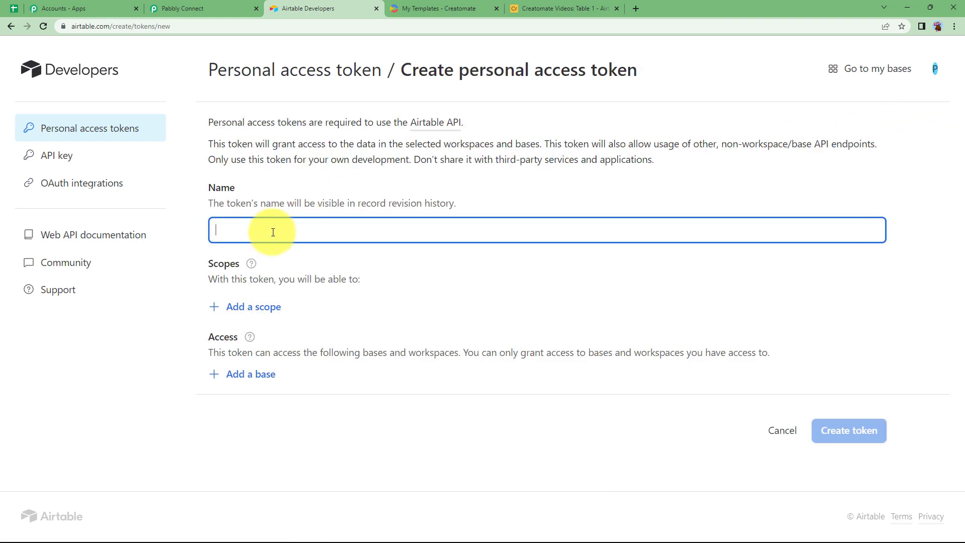
mouse_move(790, 541)
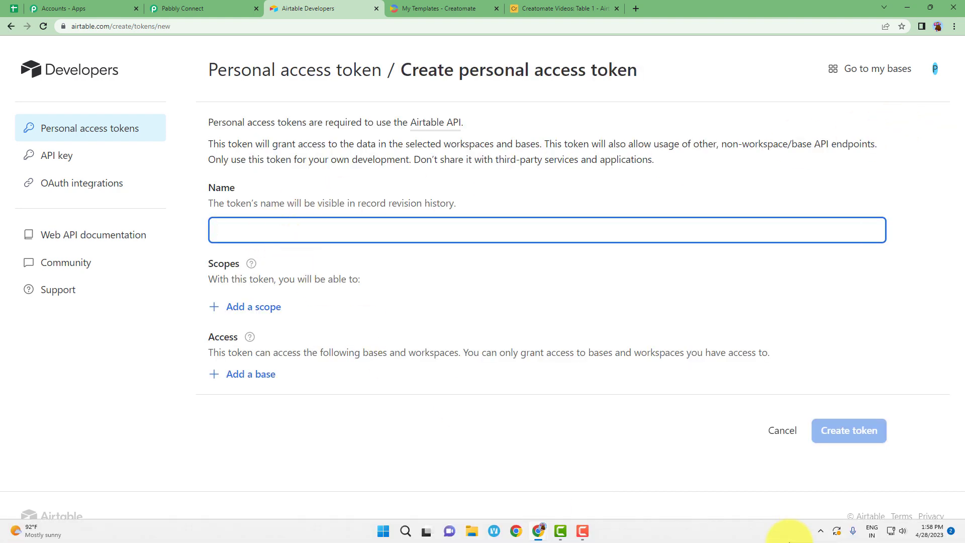
text(Videos in Creatomate)
click(266, 307)
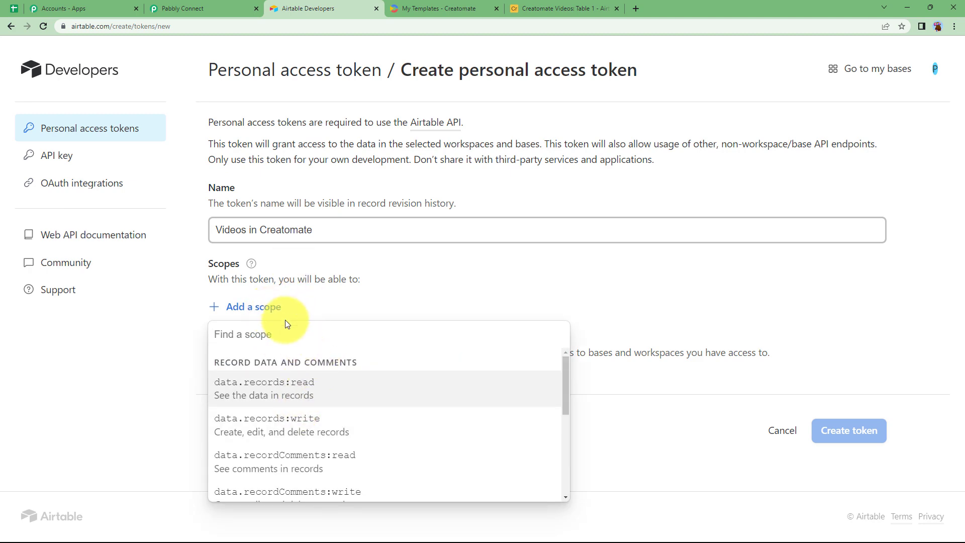
key(ctrl+shift+Tab)
drag(448, 395, 809, 428)
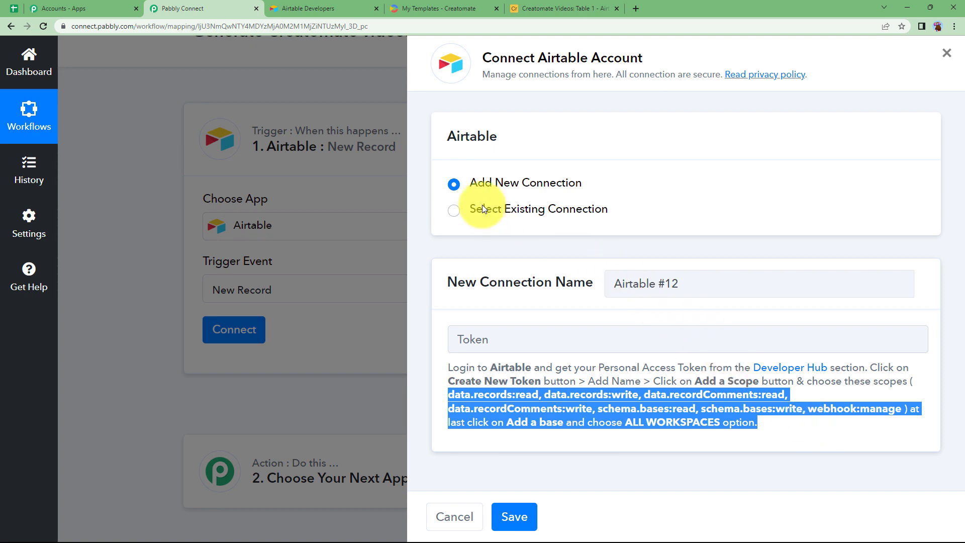
click(344, 7)
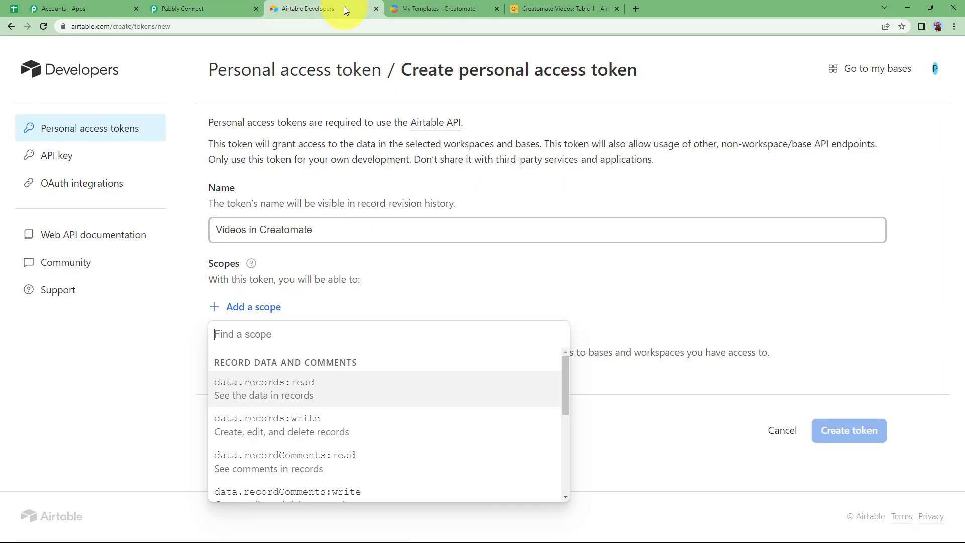
Step: Add the seven scopes: data.records, data.recordComments and schema.bases read/write, plus webhook:manage
click(284, 377)
click(291, 427)
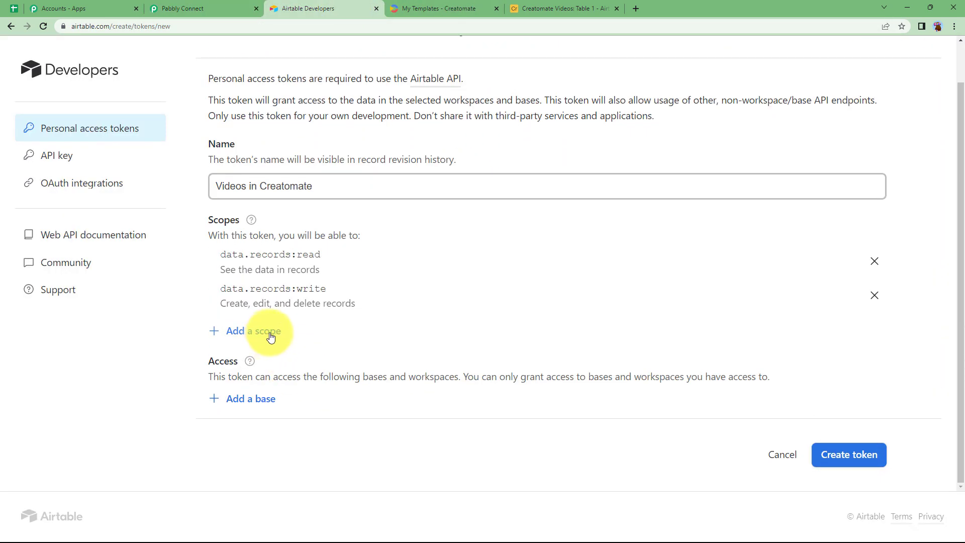
click(271, 333)
click(287, 415)
click(284, 365)
click(281, 297)
click(251, 399)
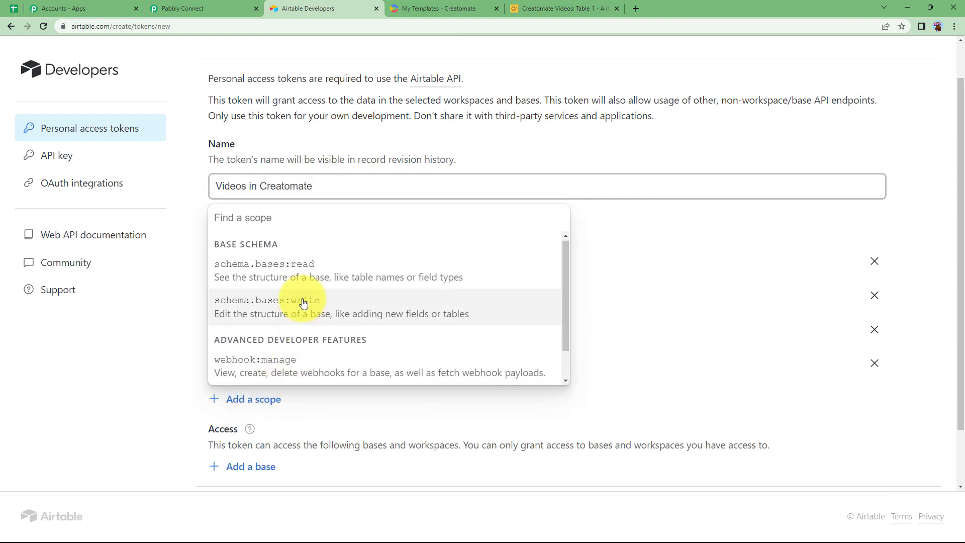
click(303, 302)
click(254, 434)
click(272, 315)
click(259, 468)
click(276, 382)
Step: Grant the token access to all current and future bases, create it, and copy it
scroll(279, 188, down, 2)
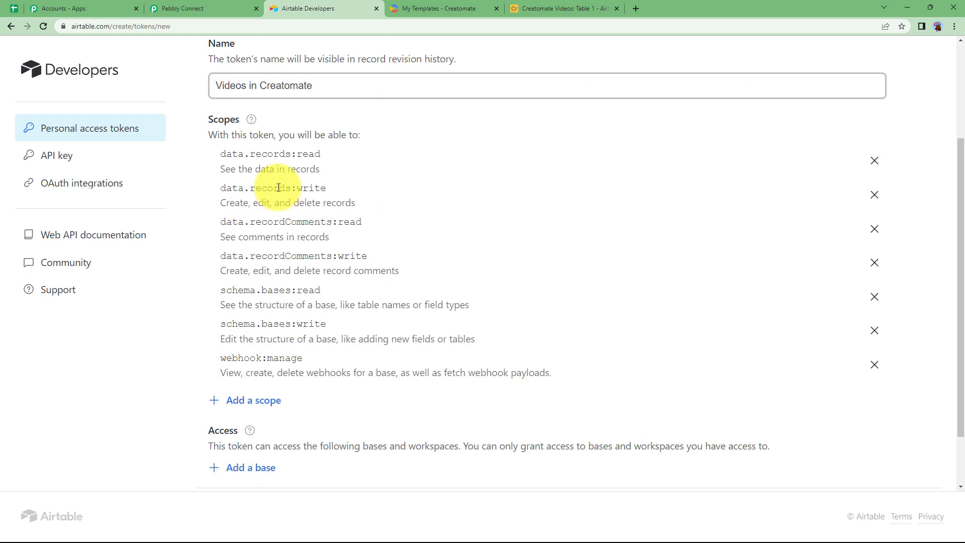
scroll(236, 397, down, 2)
click(251, 398)
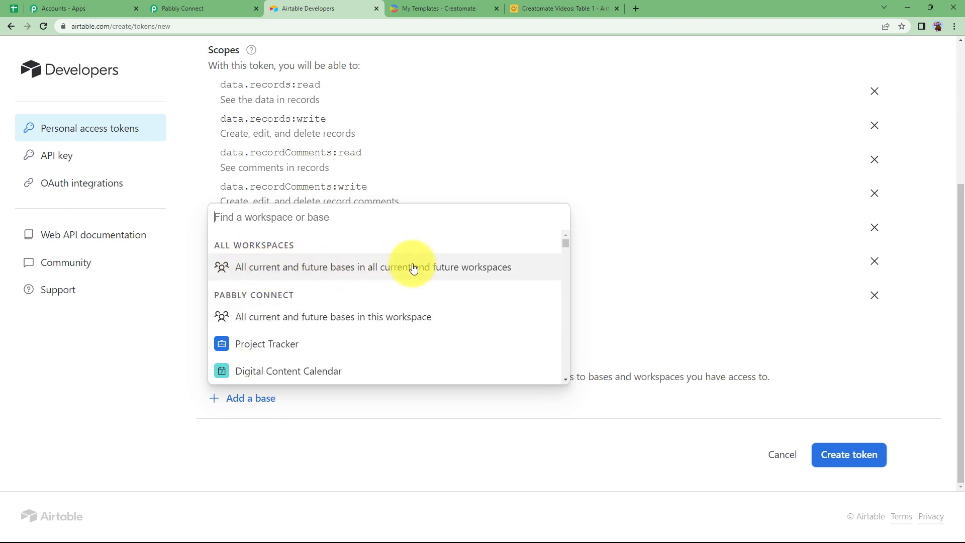
click(508, 267)
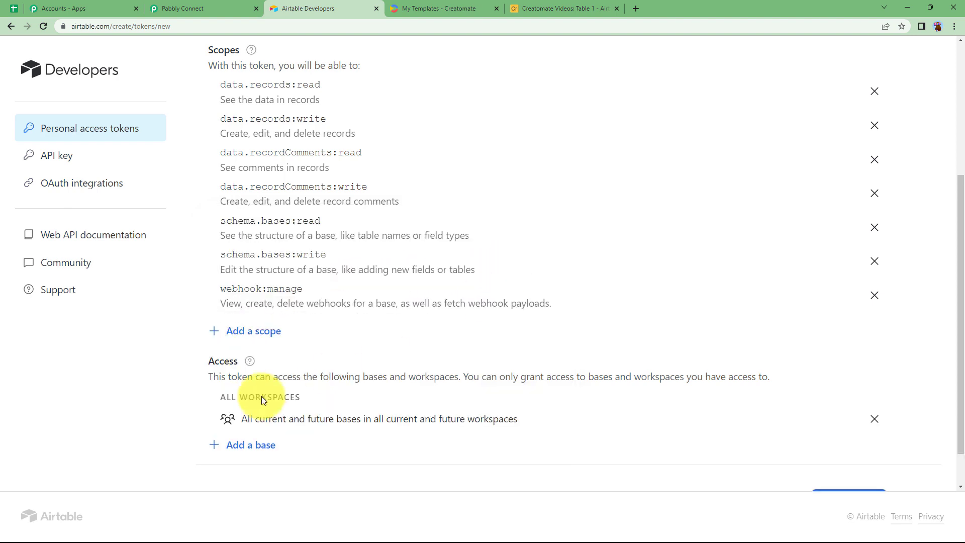
scroll(252, 383, down, 1)
click(879, 462)
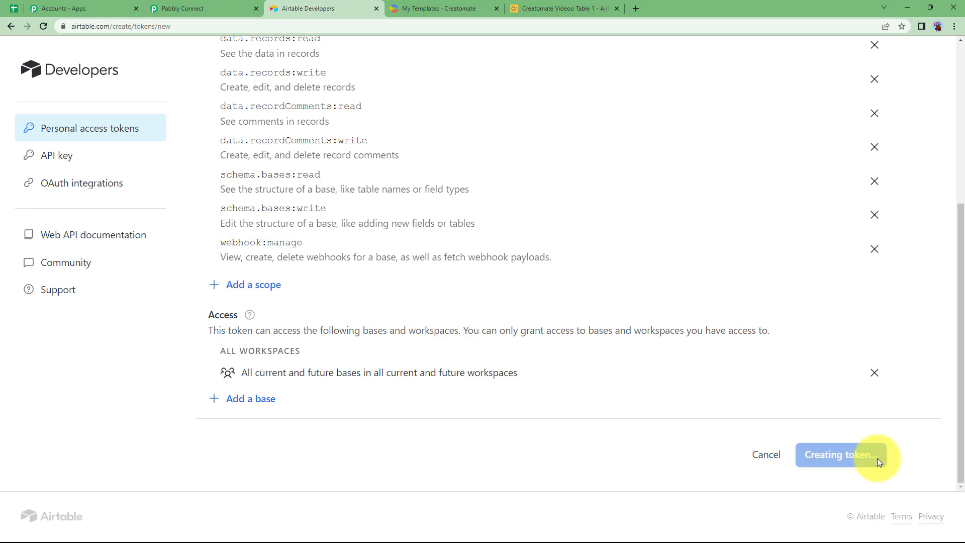
click(638, 326)
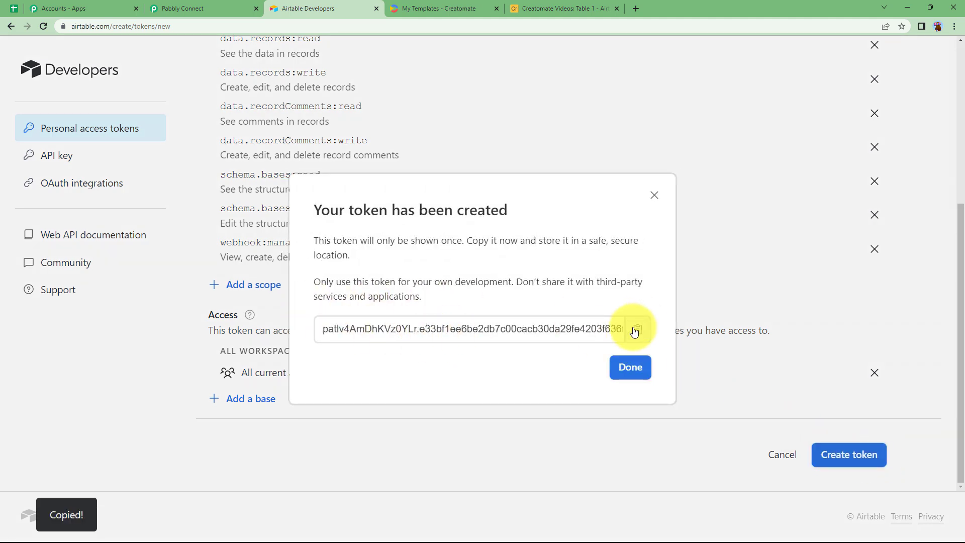
click(171, 6)
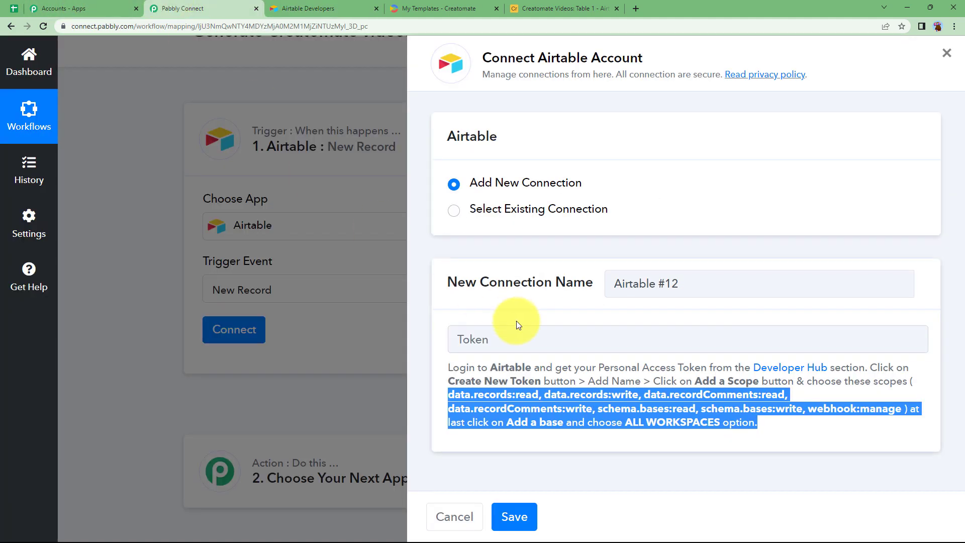
Step: Paste the copied token into the Token field and save the Airtable connection
click(517, 337)
key(ctrl+v)
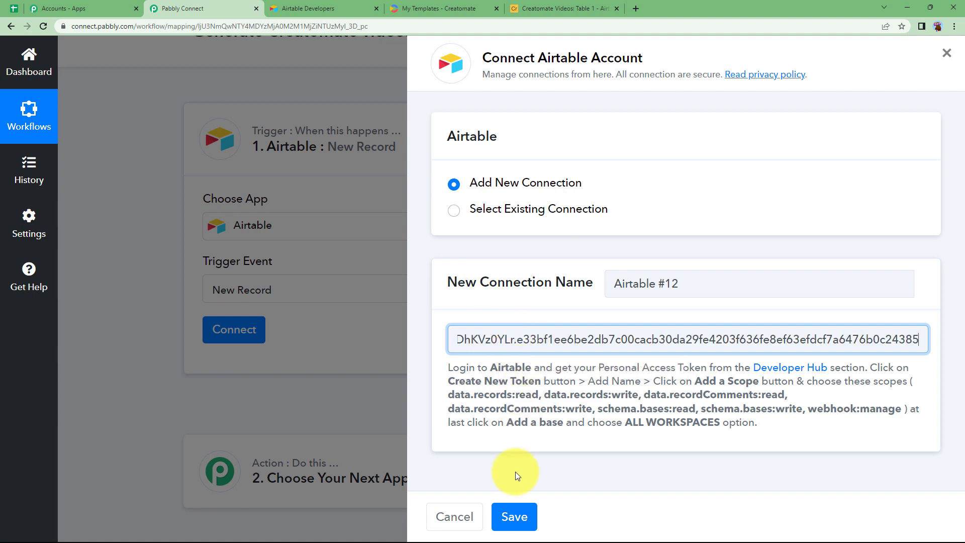
click(517, 522)
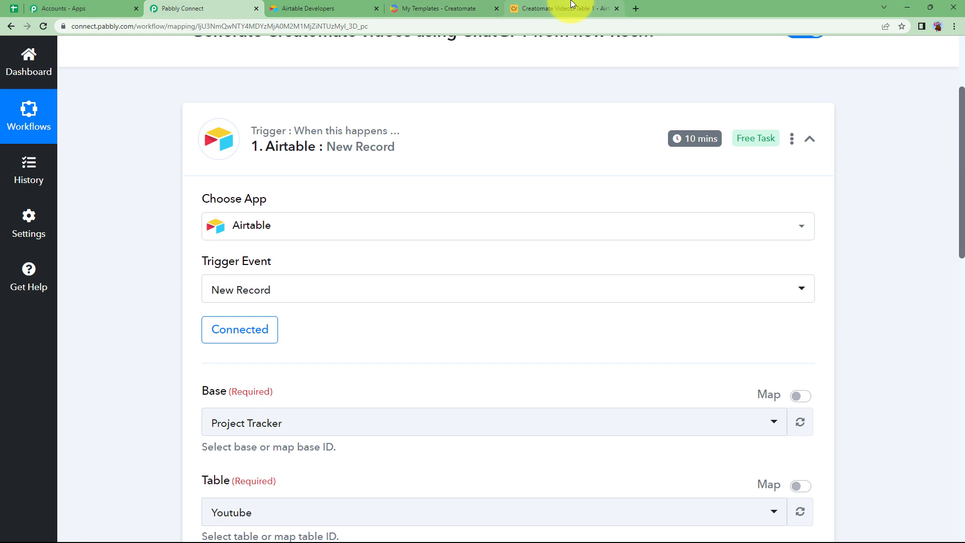
Step: Check the Creatomate Videos table, then browse the Trigger Field choices in the trigger step
click(572, 6)
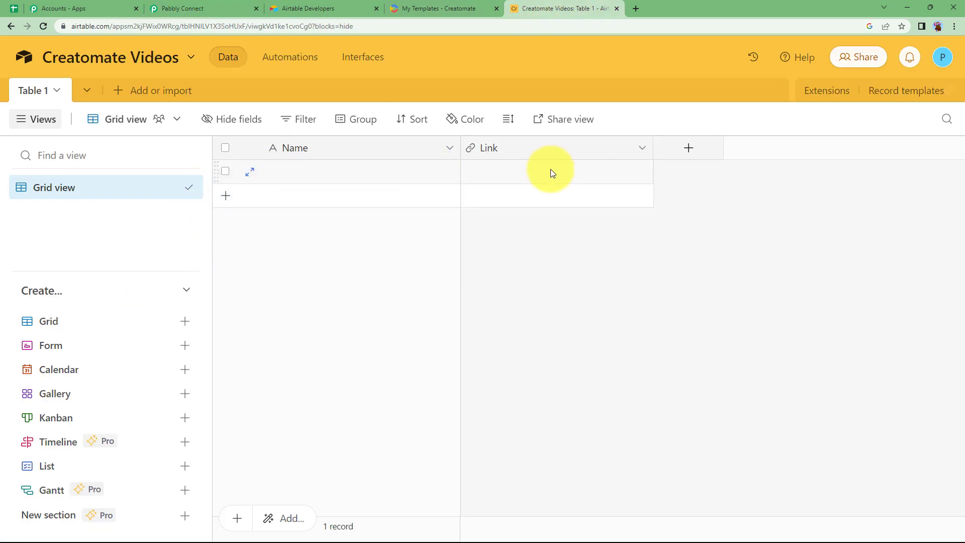
click(171, 8)
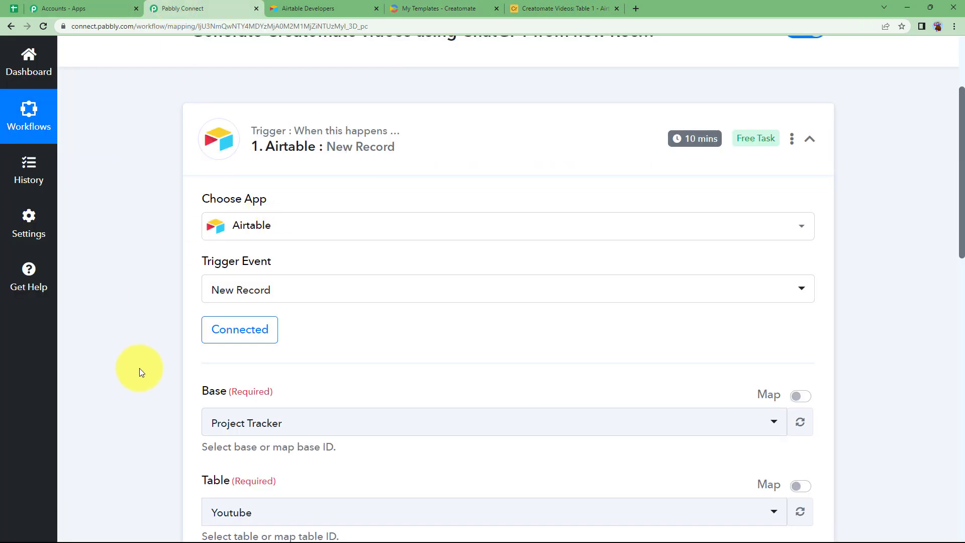
scroll(140, 368, down, 6)
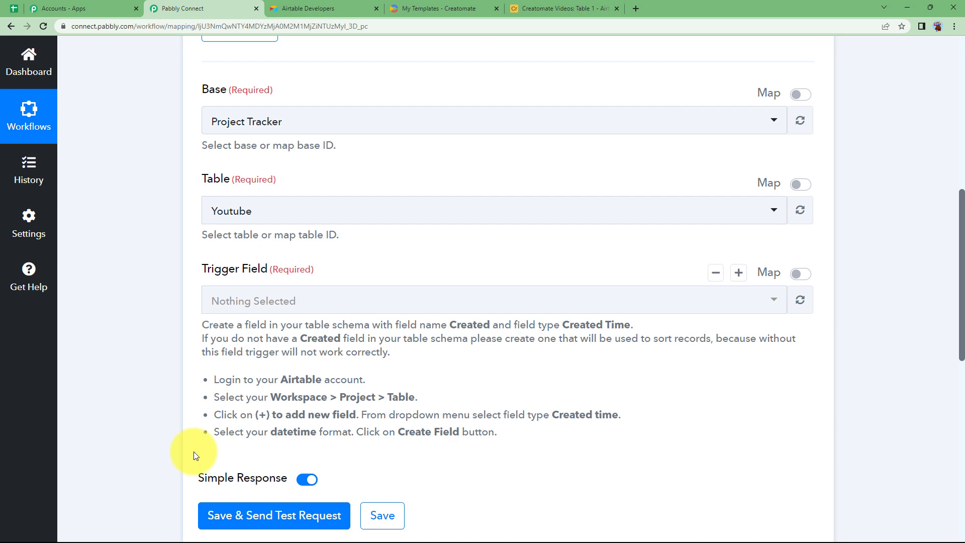
scroll(209, 347, up, 1)
click(223, 346)
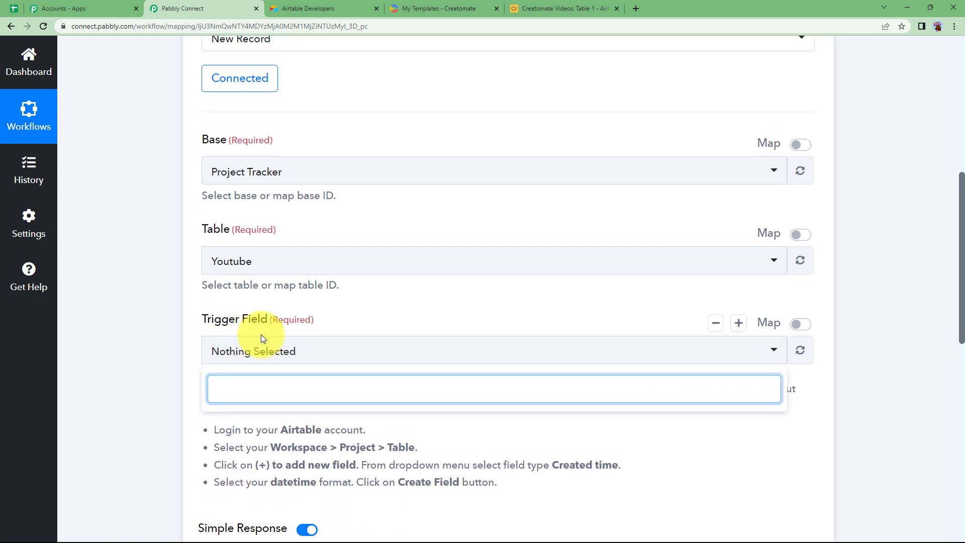
scroll(211, 449, down, 1)
scroll(211, 446, down, 1)
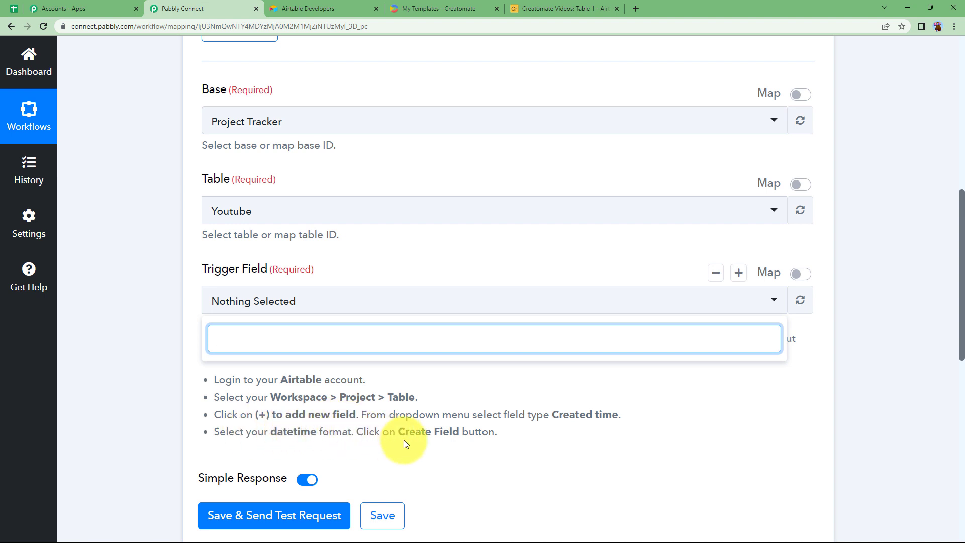
Step: Add a Created time field named 'Create' to Table 1 of the Creatomate Videos base
click(513, 8)
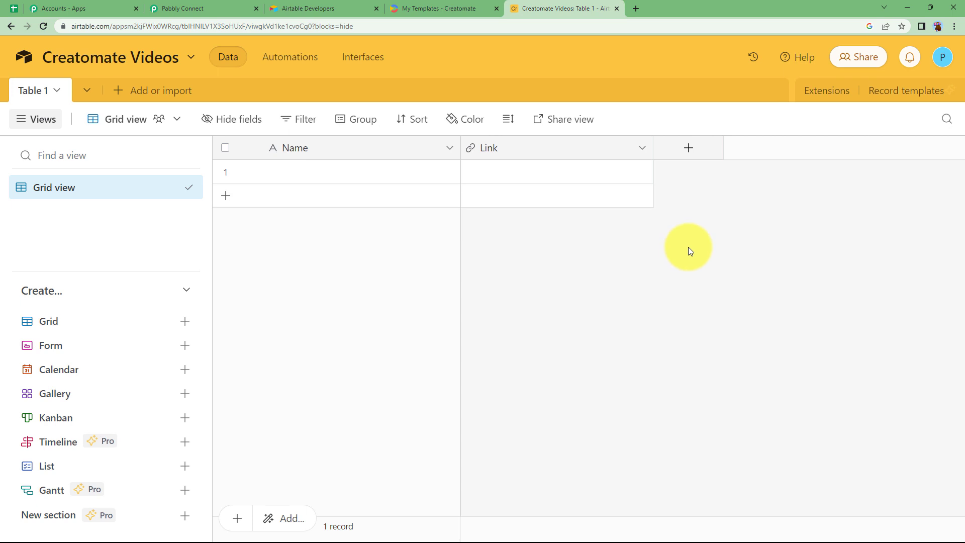
click(688, 148)
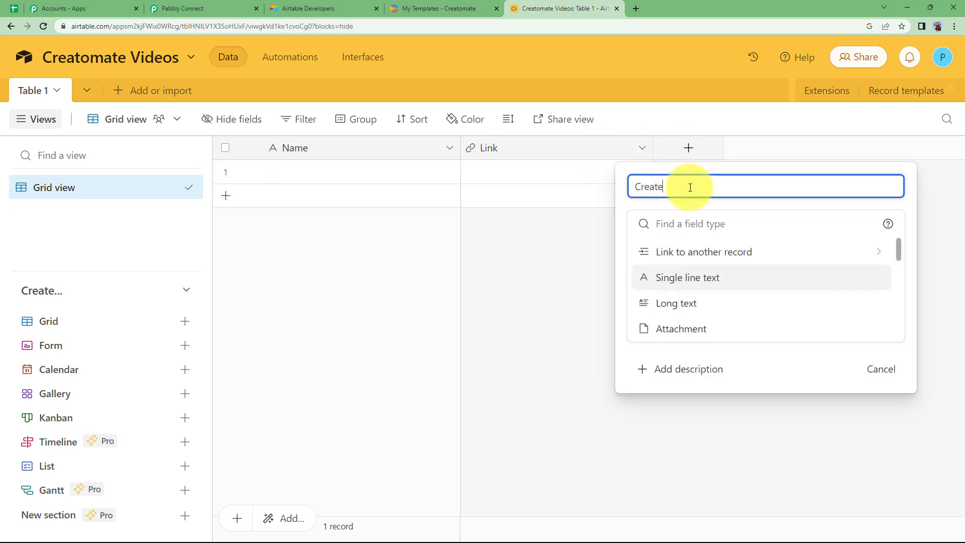
click(729, 224)
text(crea)
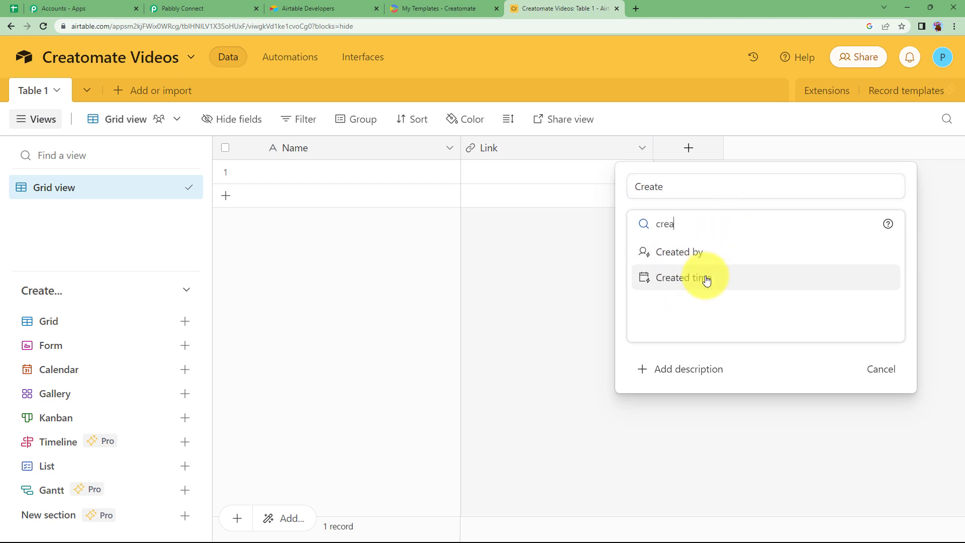
click(705, 278)
click(880, 471)
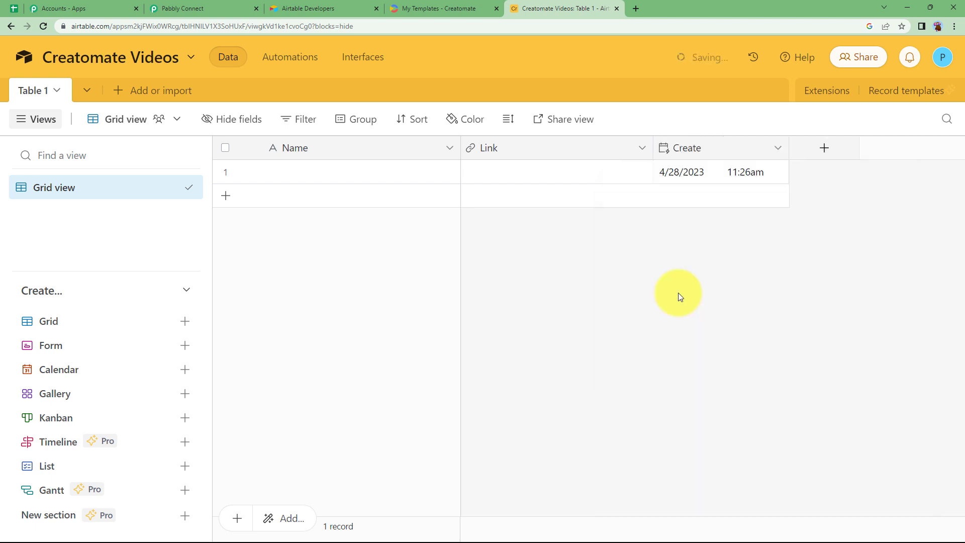
click(185, 7)
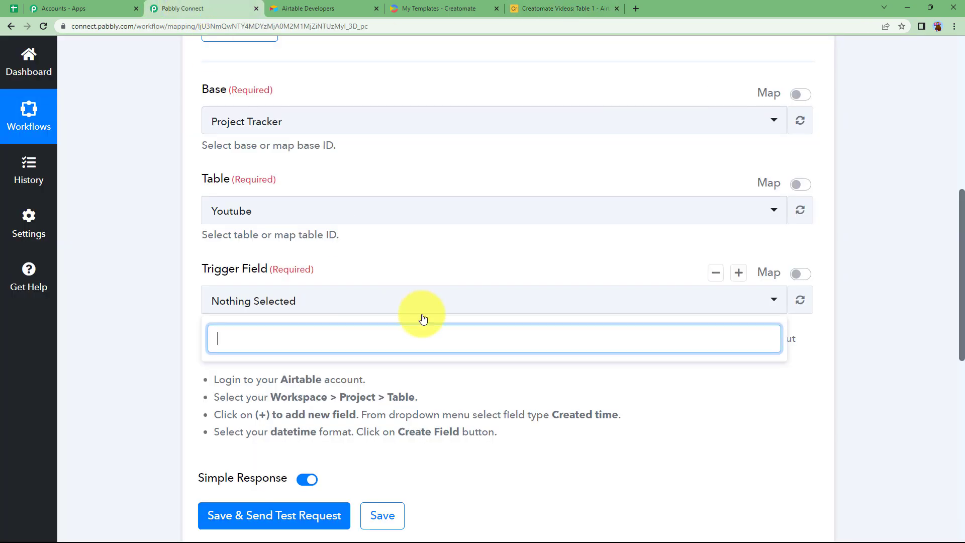
Step: Refresh the options and pick the Creatomate Videos base, Table 1, with Create as the trigger field
click(795, 304)
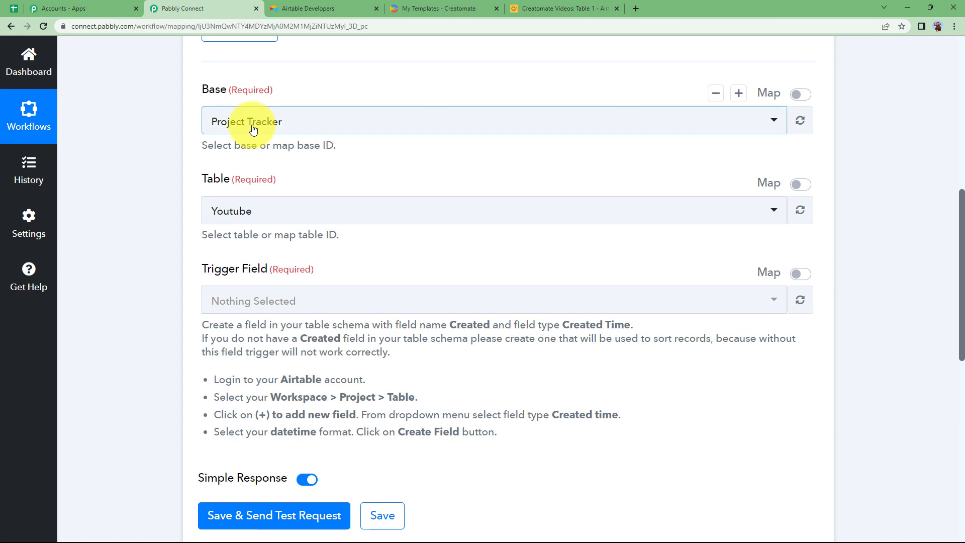
click(265, 123)
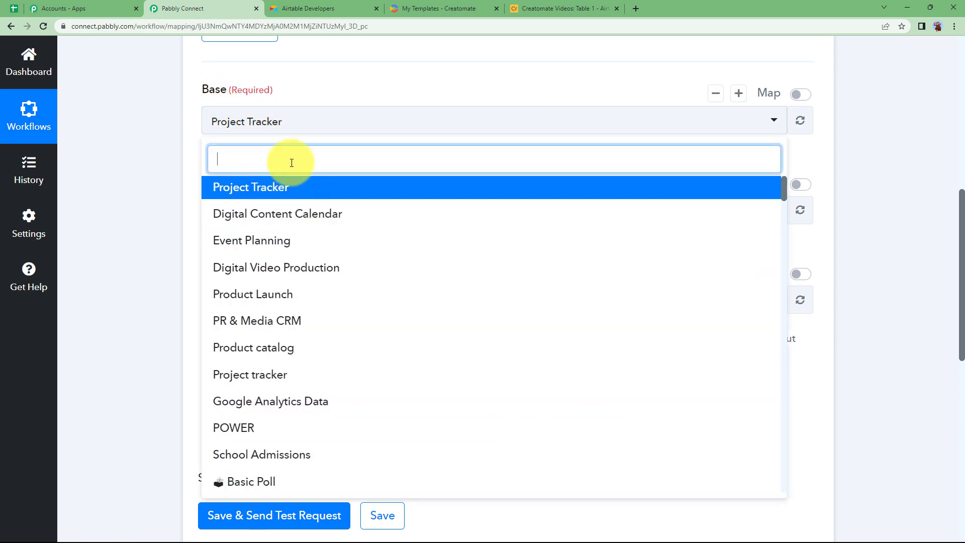
text(creat)
click(298, 284)
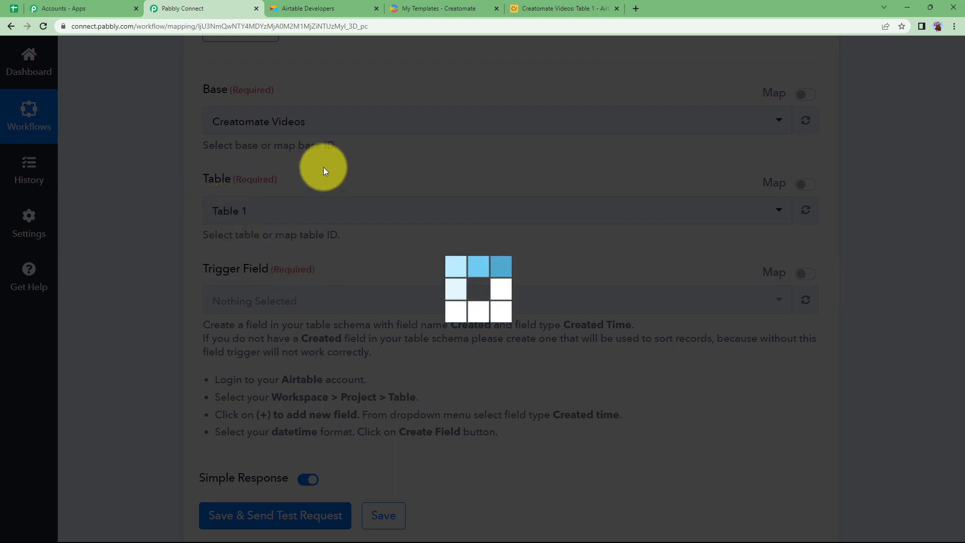
click(578, 8)
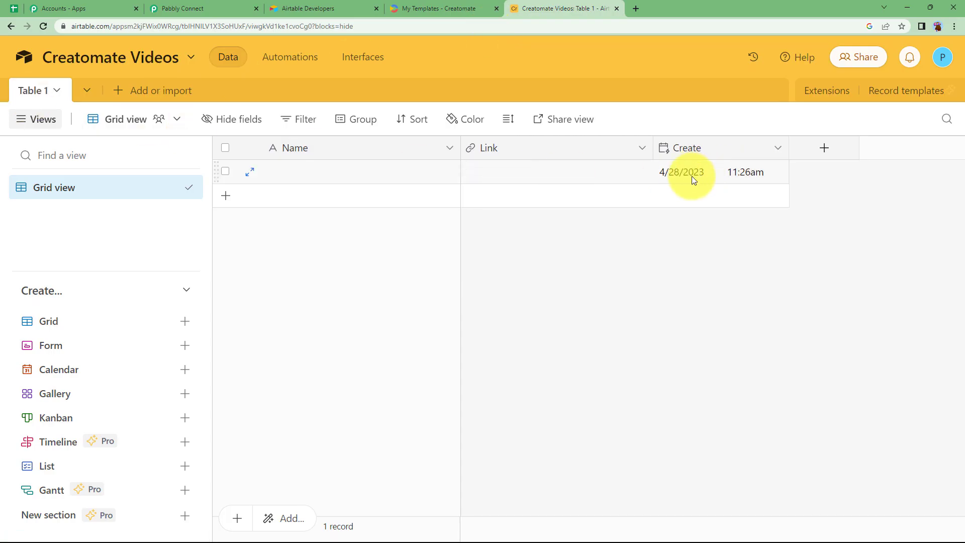
click(246, 8)
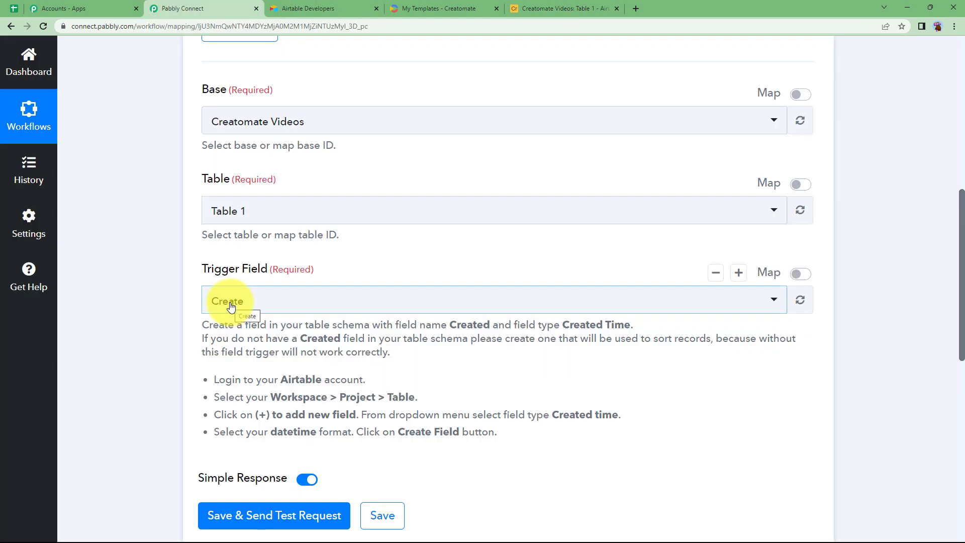
Step: Enter 'Hardwork' as the first record's Name in Airtable's Table 1
click(558, 8)
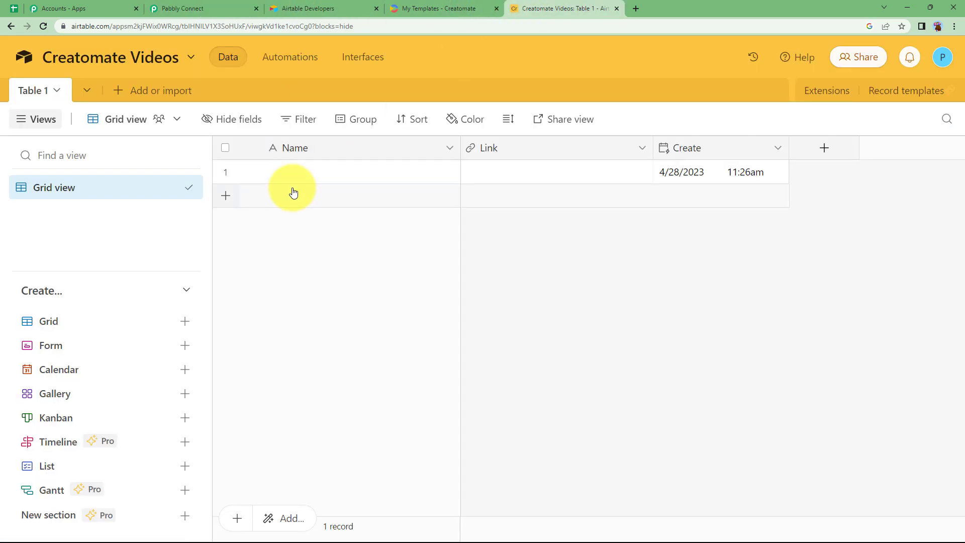
click(296, 172)
click(297, 172)
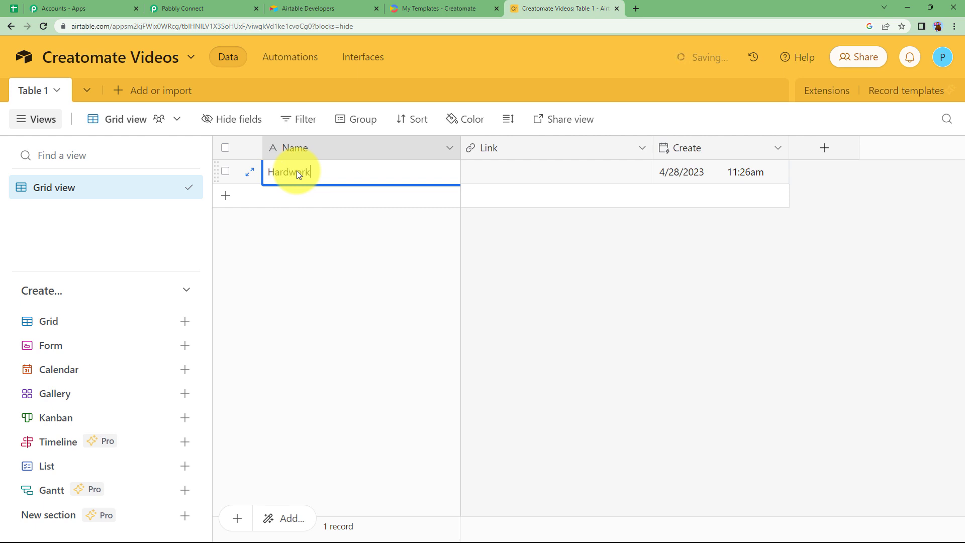
click(476, 261)
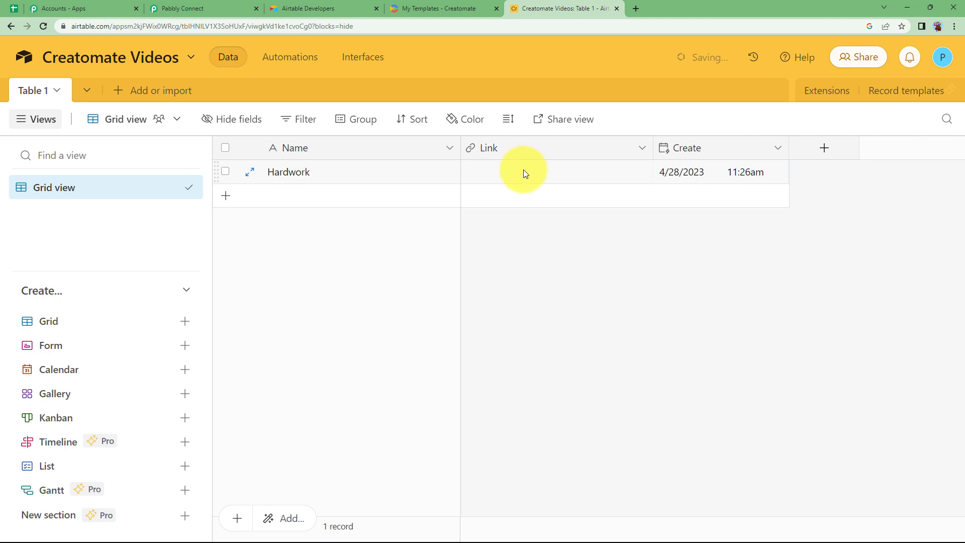
click(194, 6)
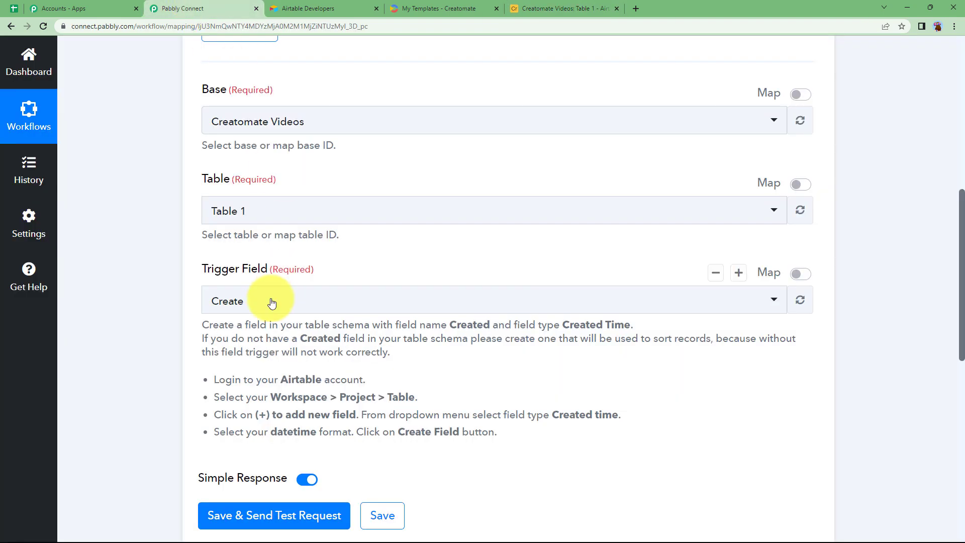
Step: Test the Airtable trigger, confirming it returns the Hardwork record's ID and creation time
click(244, 514)
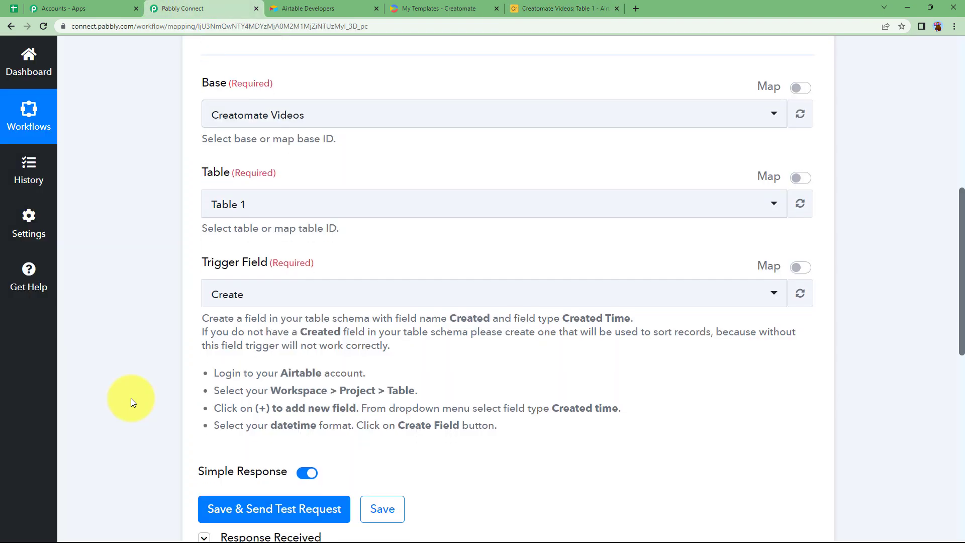
scroll(458, 463, down, 4)
drag(590, 446, 339, 446)
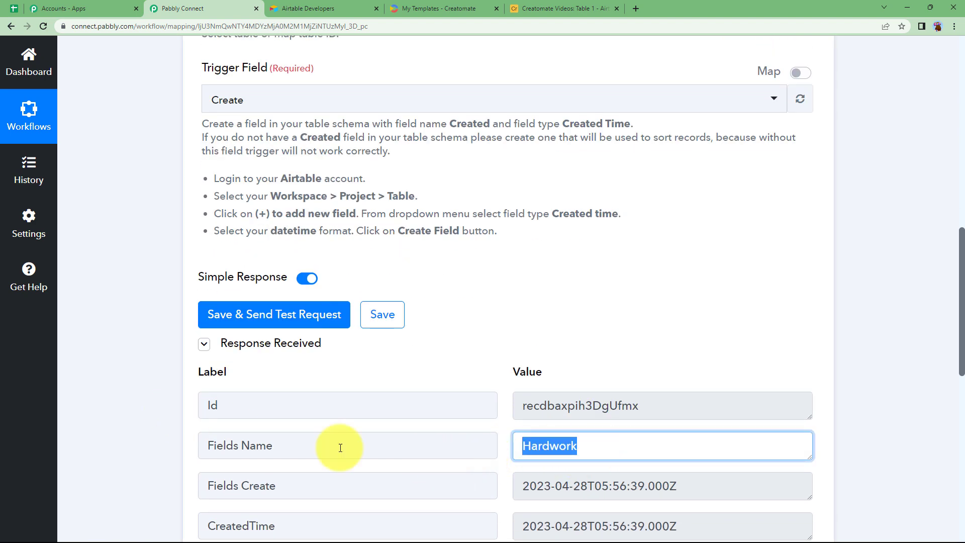
click(139, 403)
scroll(140, 403, down, 3)
scroll(137, 403, down, 3)
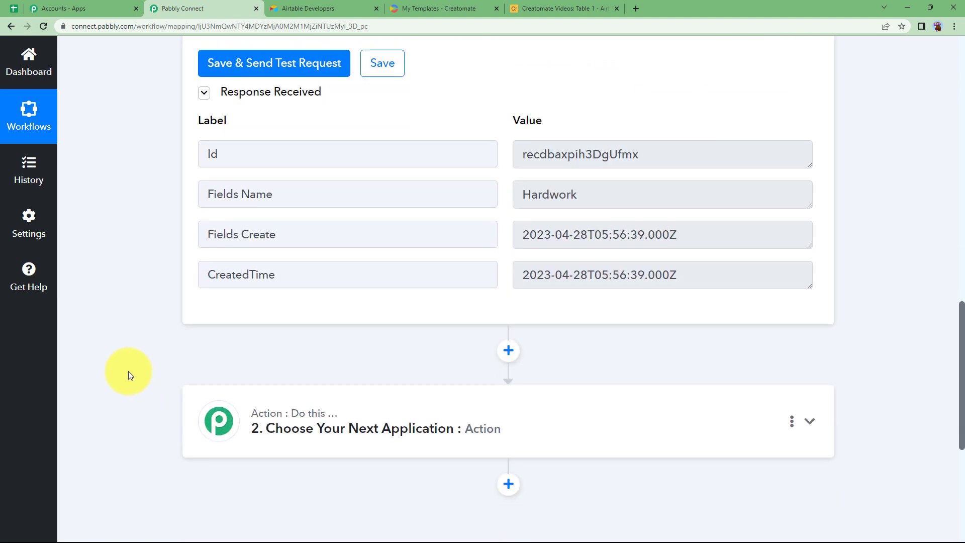
scroll(128, 371, up, 10)
scroll(129, 371, up, 6)
click(266, 254)
scroll(277, 220, down, 4)
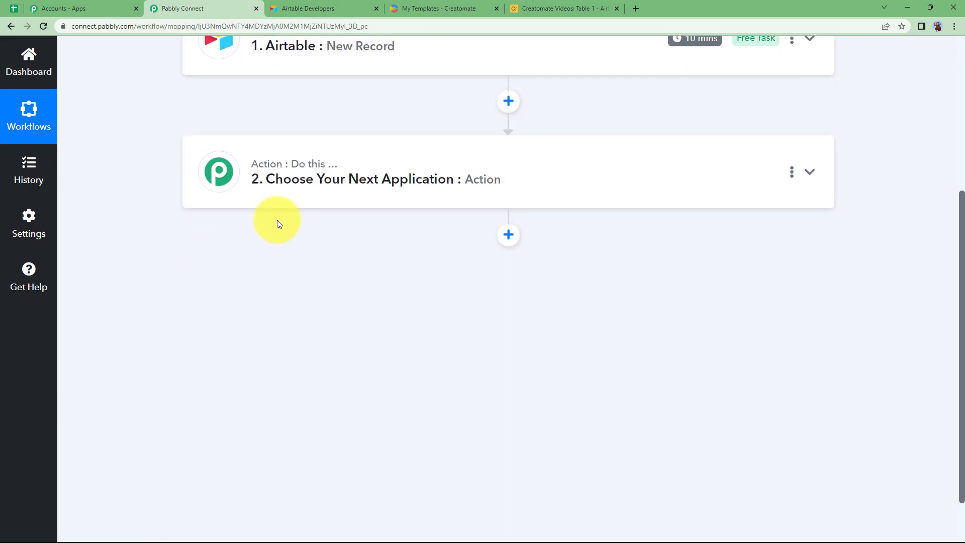
Step: Set step 2 to ChatGPT with the Ask ChatGPT action event
click(459, 186)
click(368, 268)
text(chat)
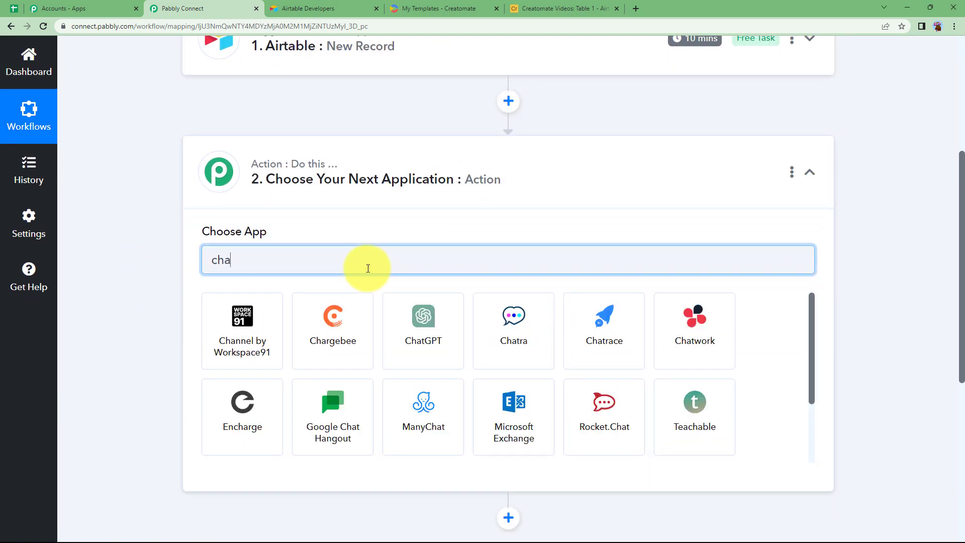
click(252, 343)
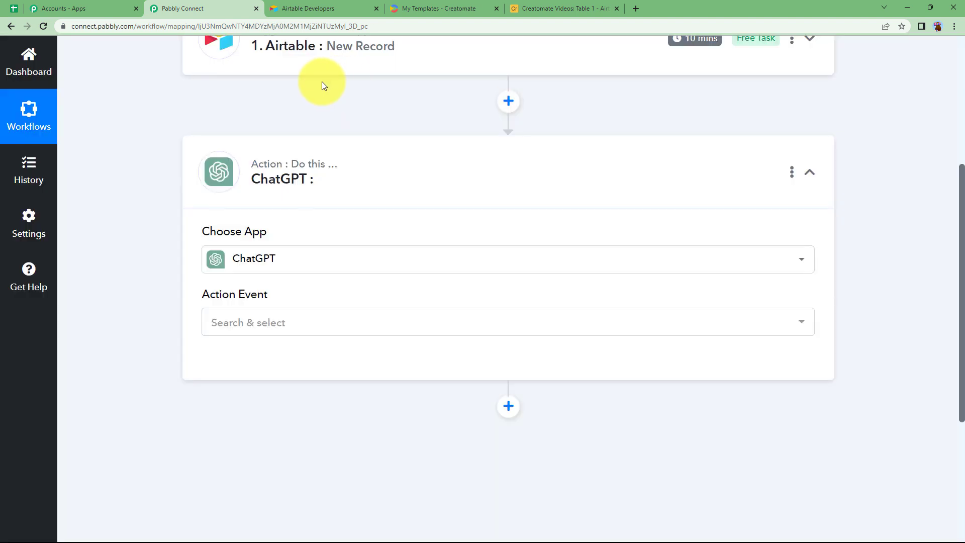
click(285, 330)
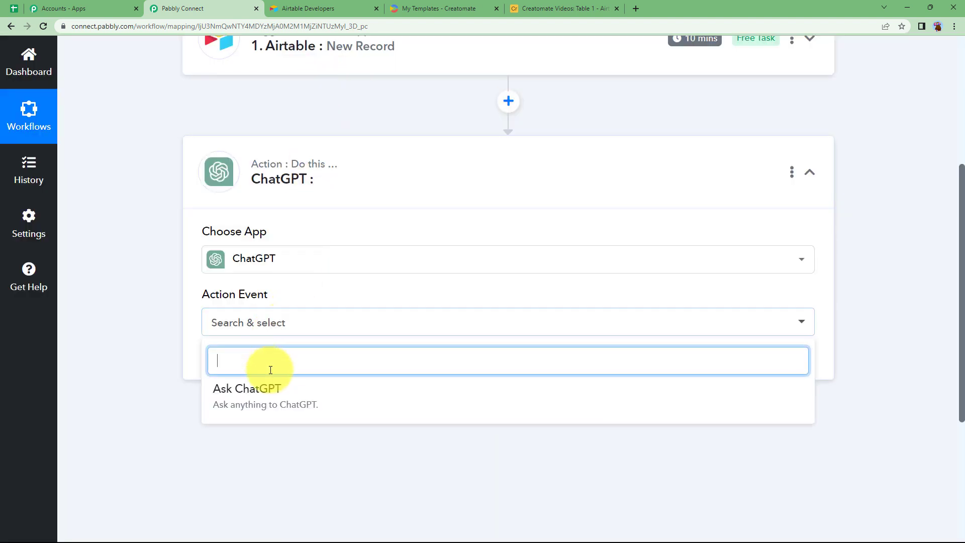
click(258, 399)
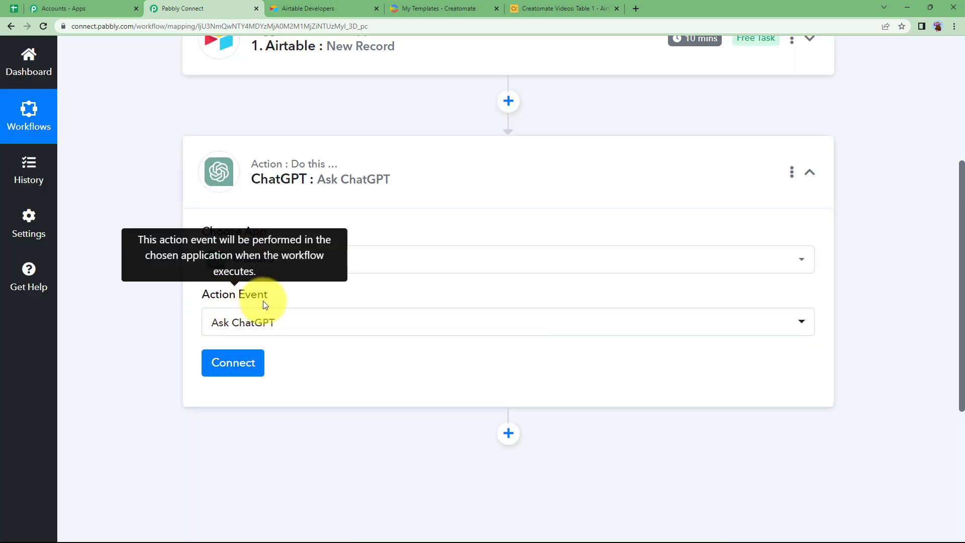
Step: Start adding a new ChatGPT connection and focus its token field
click(238, 363)
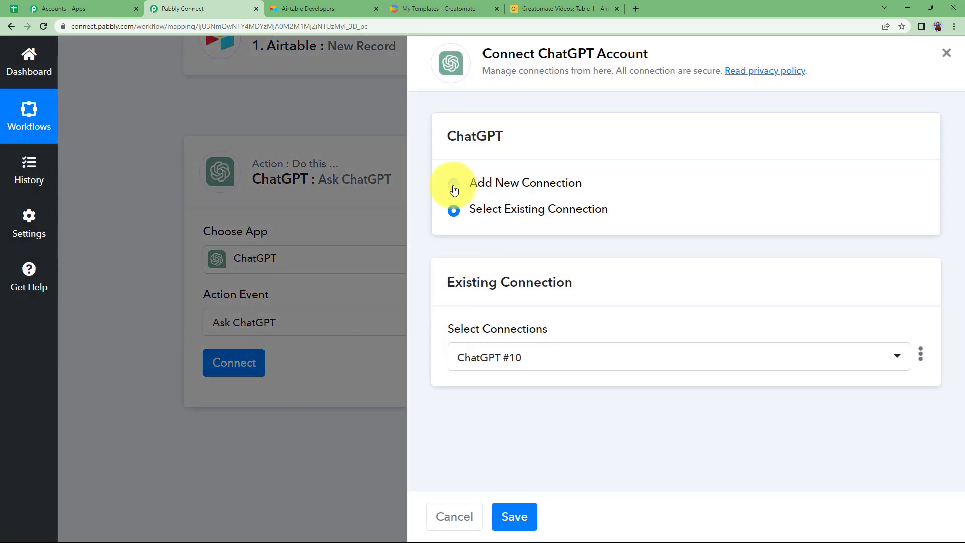
click(454, 185)
click(500, 342)
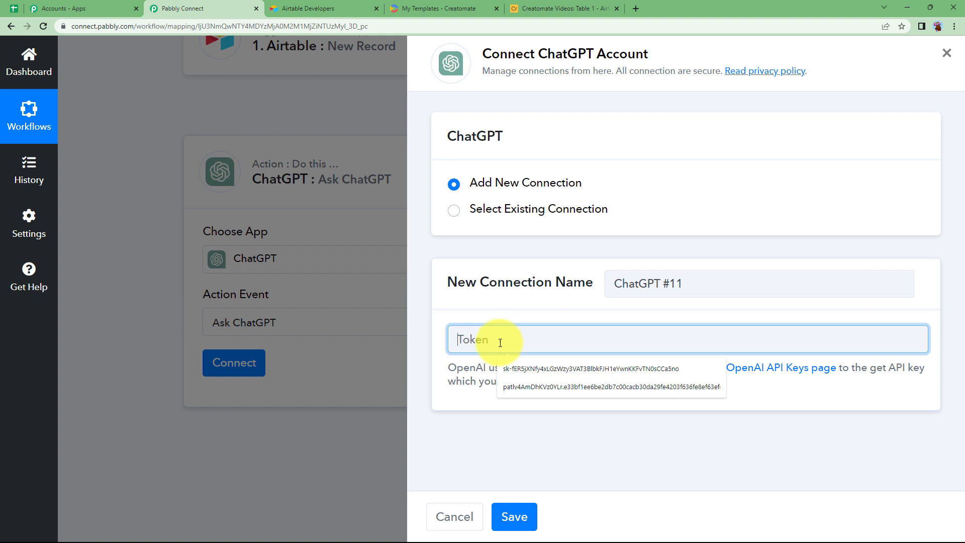
click(628, 385)
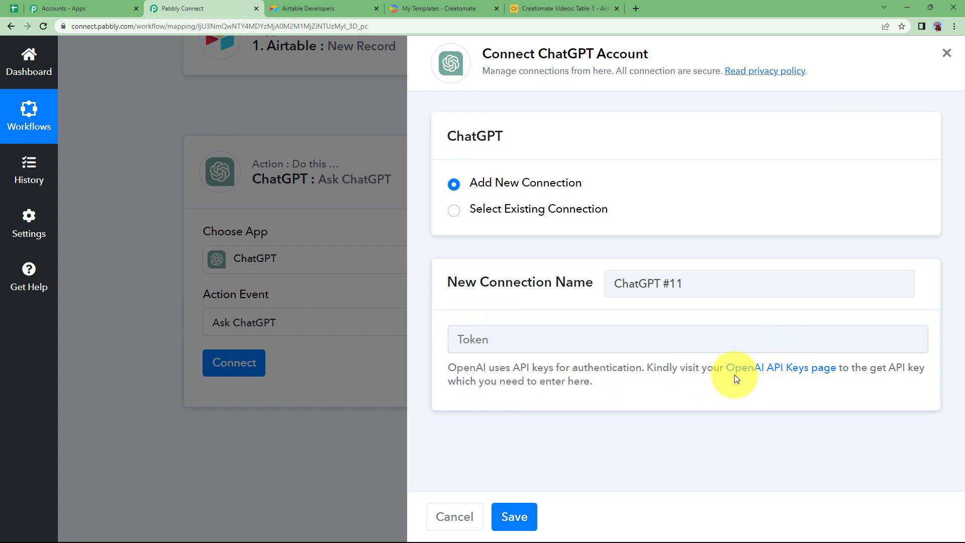
Step: Log in to OpenAI, create a secret key named 'Airtable', and copy it
click(811, 375)
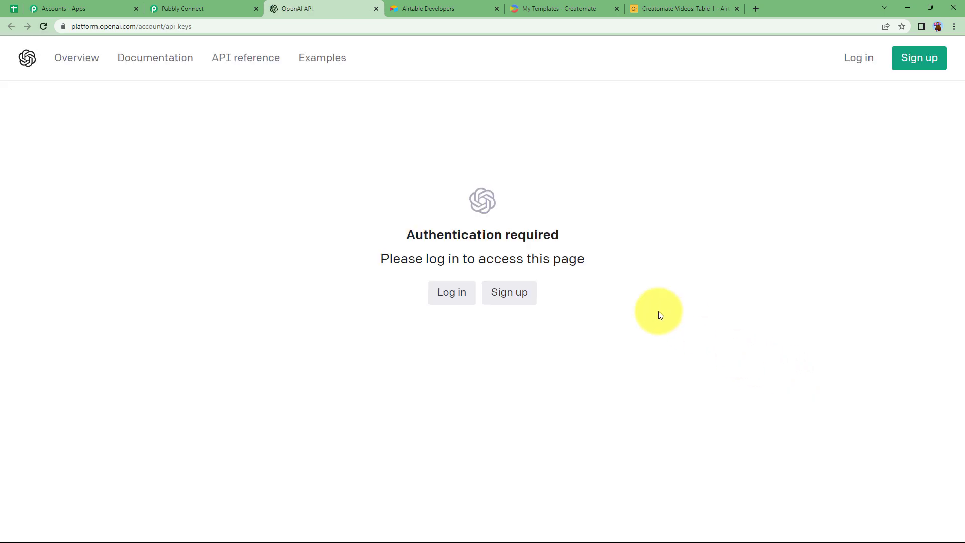
click(452, 296)
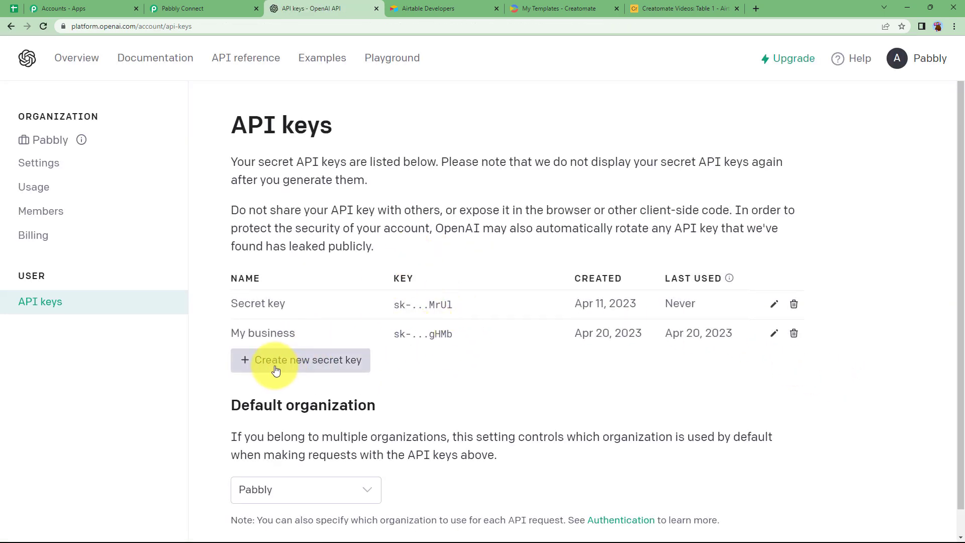
click(325, 366)
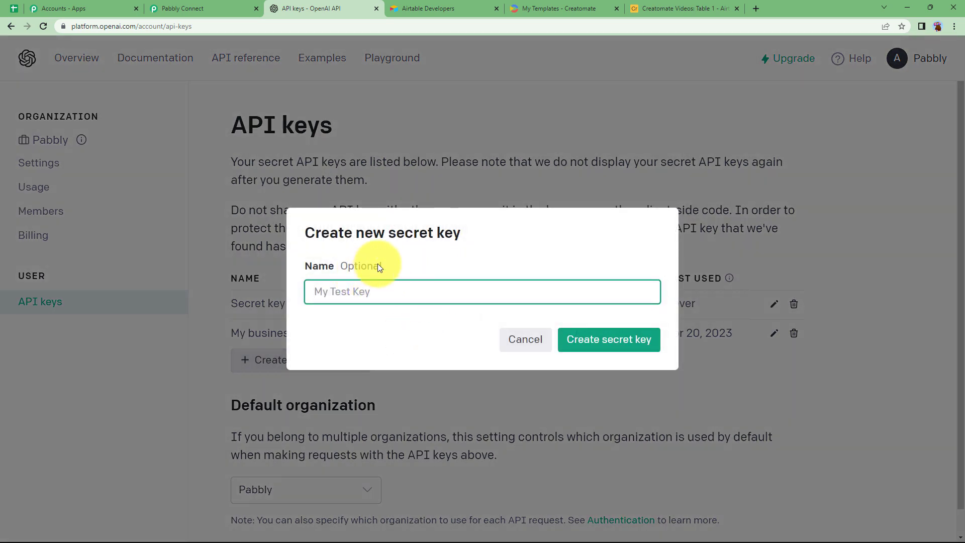
text(Airtable)
click(618, 345)
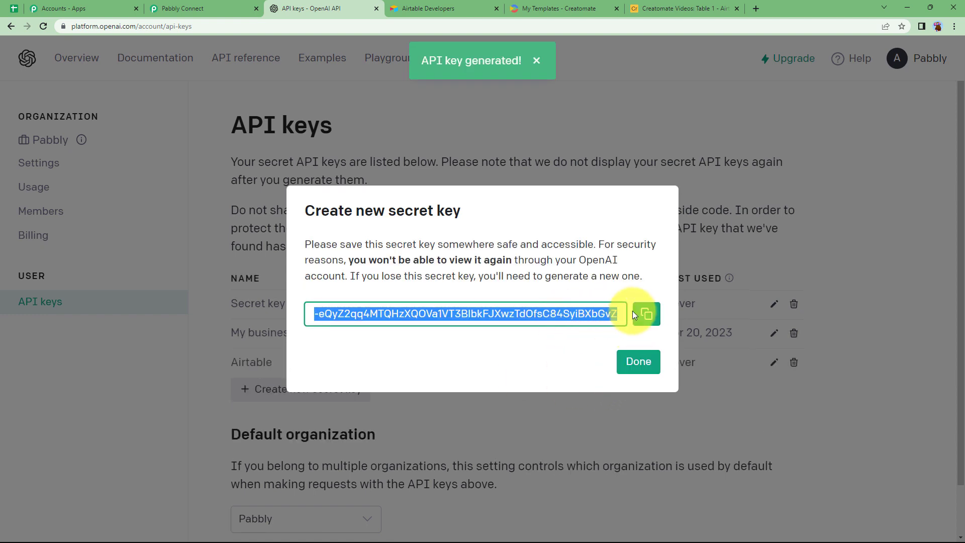
click(647, 315)
key(ctrl+shift+Tab)
Step: Paste the OpenAI key as the ChatGPT token and save the connection
click(647, 334)
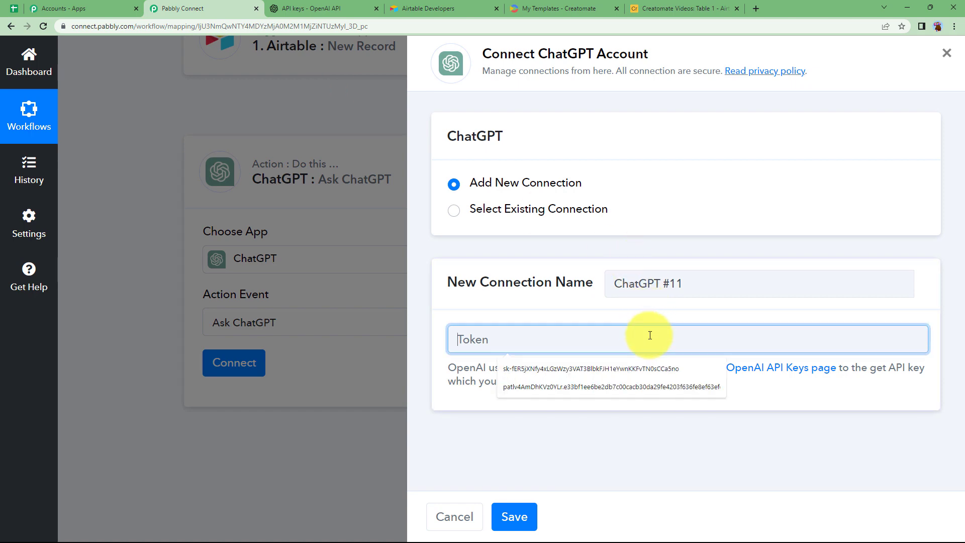
key(ctrl+v)
click(520, 514)
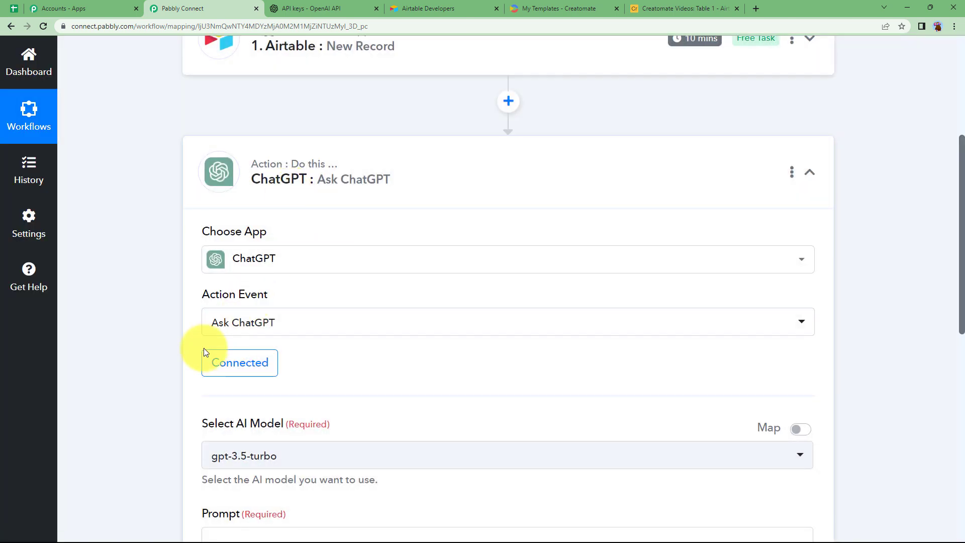
scroll(204, 348, down, 2)
scroll(154, 330, up, 5)
scroll(154, 330, up, 2)
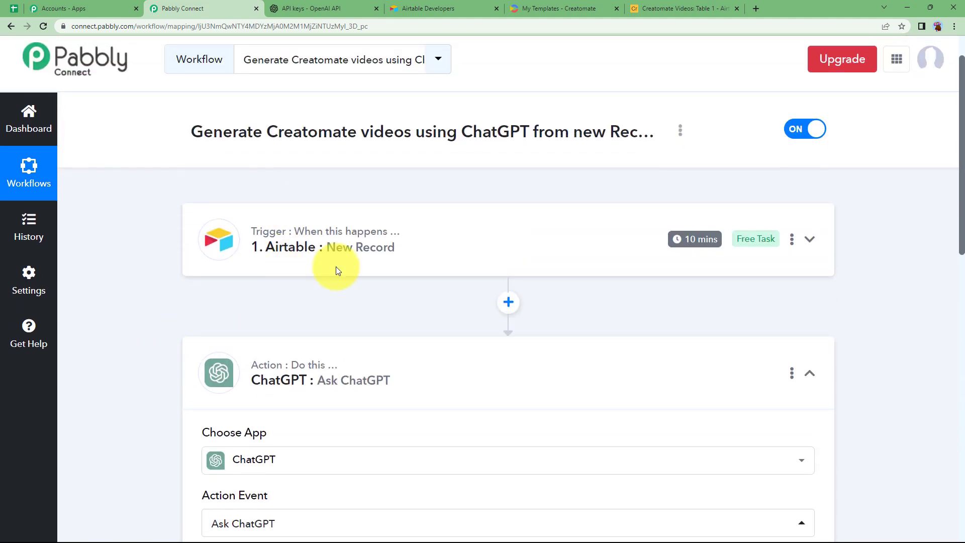
Step: Check the Hardwork name value in the Airtable trigger's test data, then collapse the trigger
click(383, 242)
scroll(173, 329, down, 8)
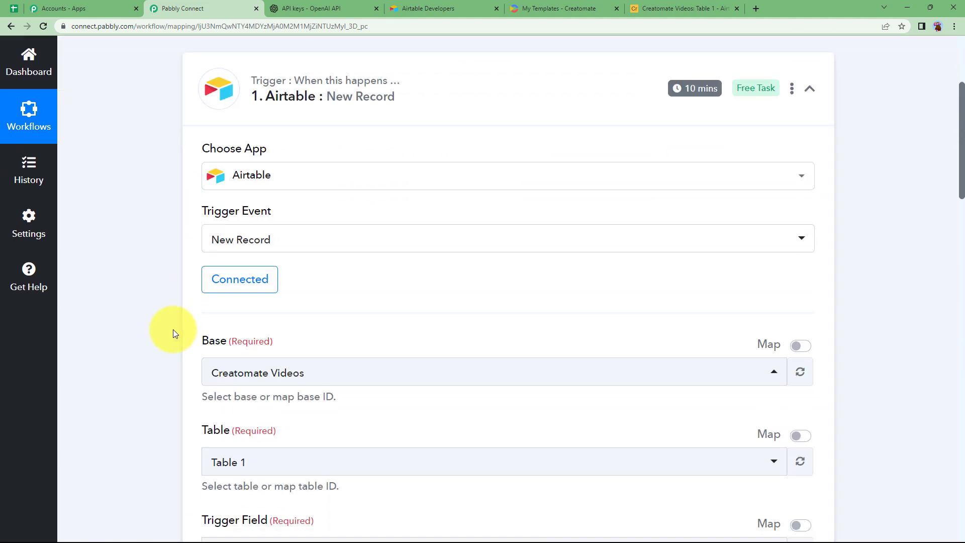
scroll(173, 330, down, 3)
drag(590, 452, 469, 447)
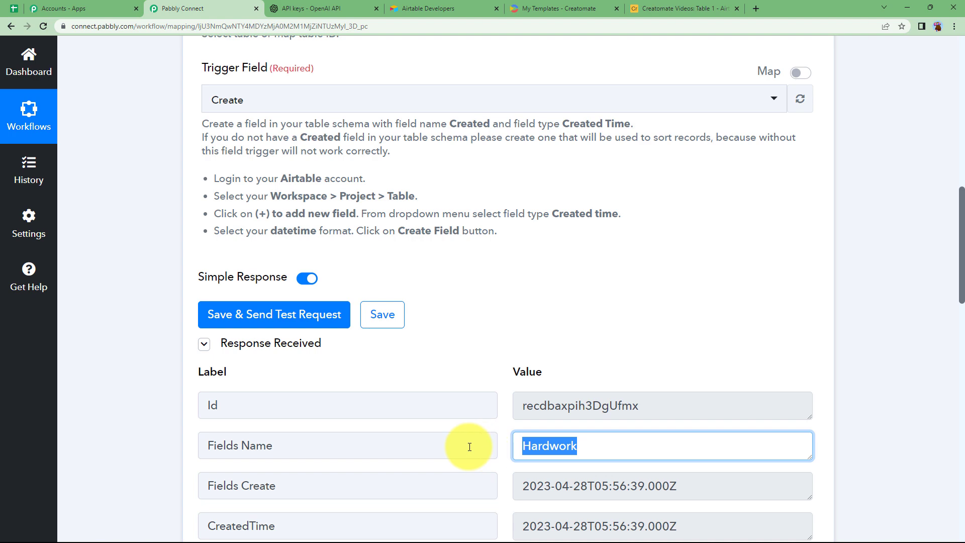
scroll(134, 341, up, 9)
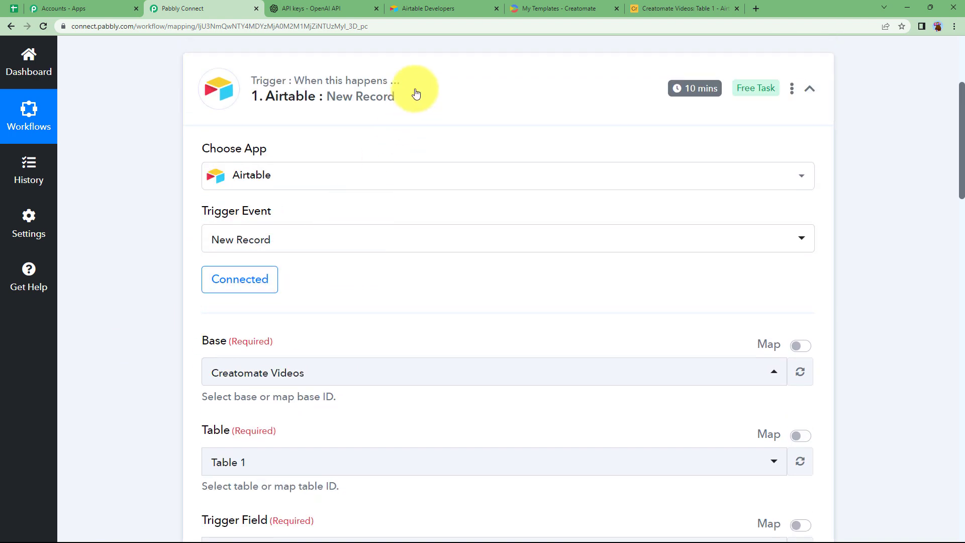
click(414, 91)
scroll(209, 290, down, 8)
Step: Set the ChatGPT prompt to 'Phrase on' plus the Airtable Fields Name and send a test
click(226, 237)
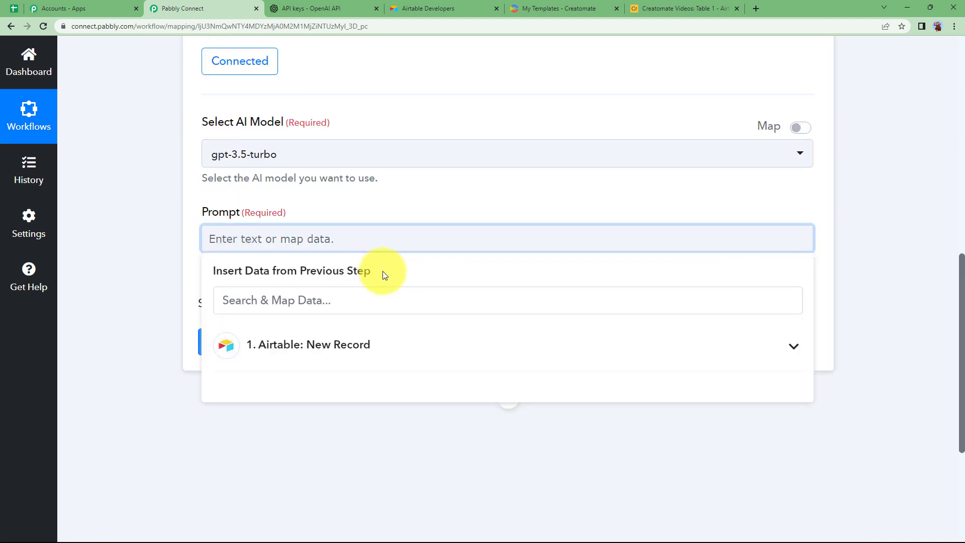
text(Phrase on)
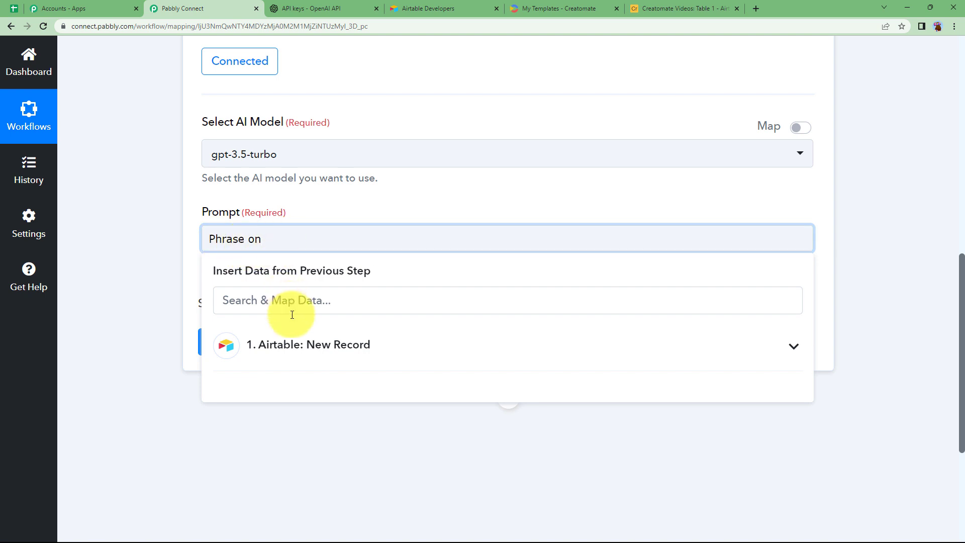
click(321, 345)
click(384, 422)
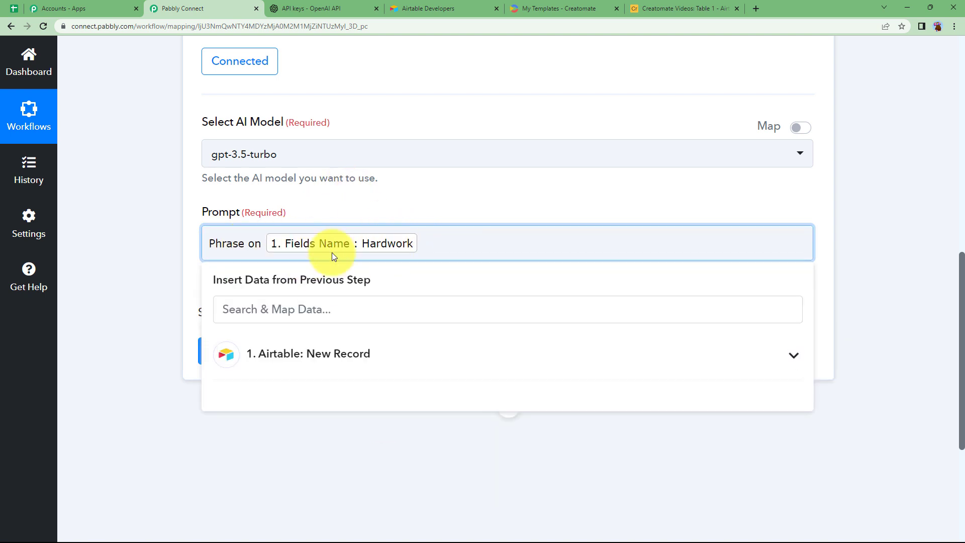
click(150, 261)
click(237, 359)
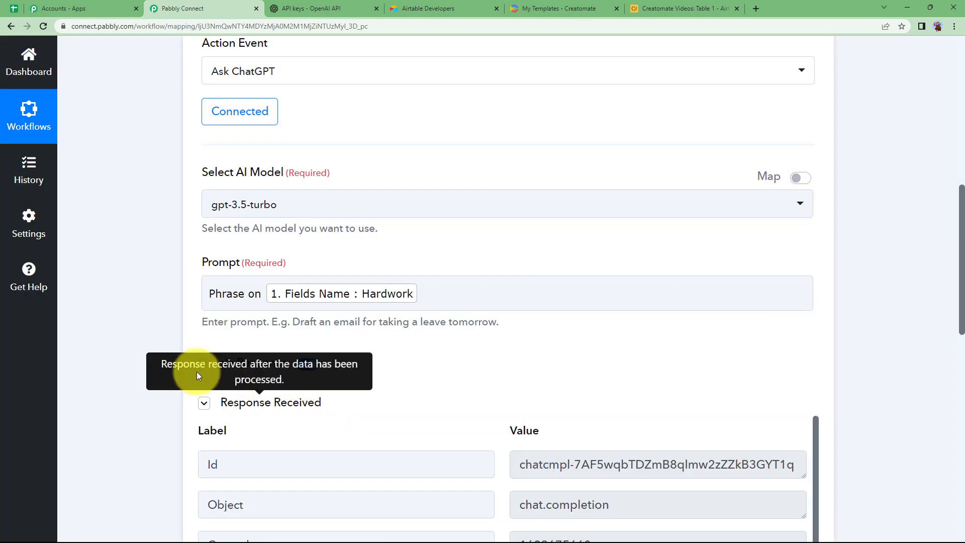
Step: Inspect the quote returned in the ChatGPT test response
scroll(147, 343, down, 5)
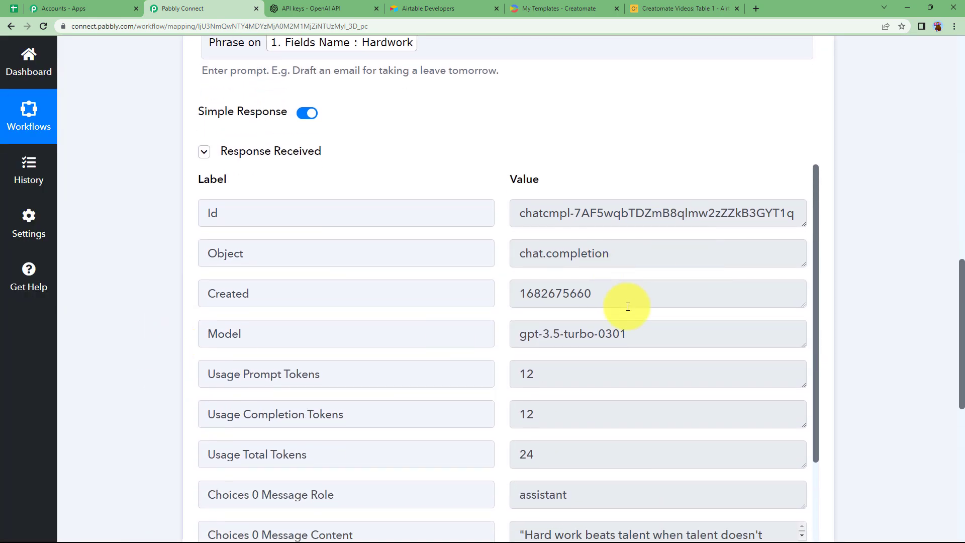
scroll(629, 312, down, 2)
drag(803, 443, 803, 470)
drag(674, 457, 514, 421)
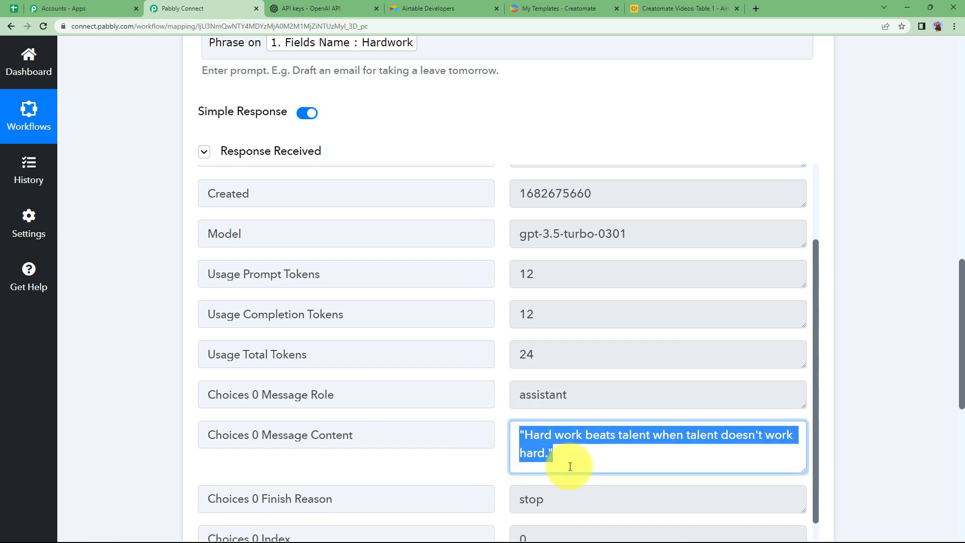
click(180, 191)
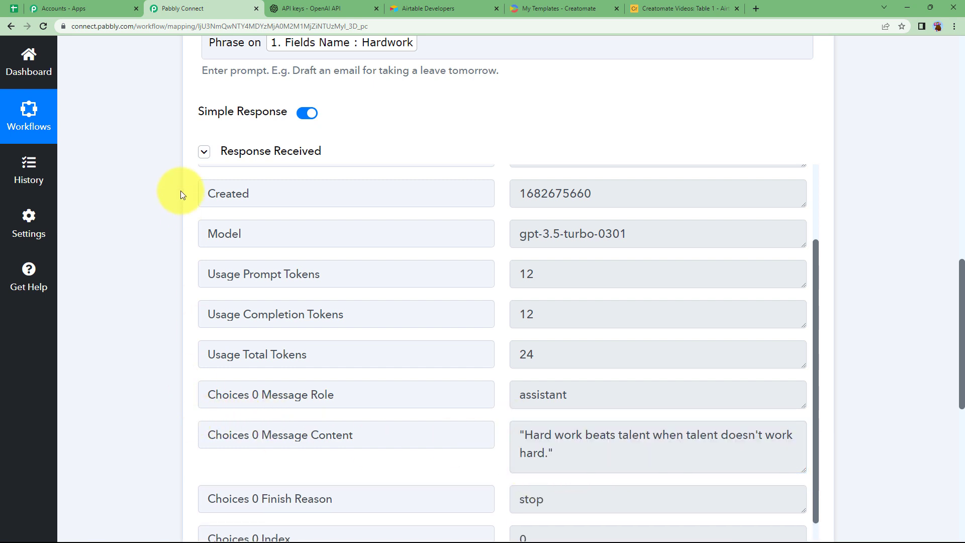
scroll(180, 191, up, 4)
scroll(92, 333, down, 5)
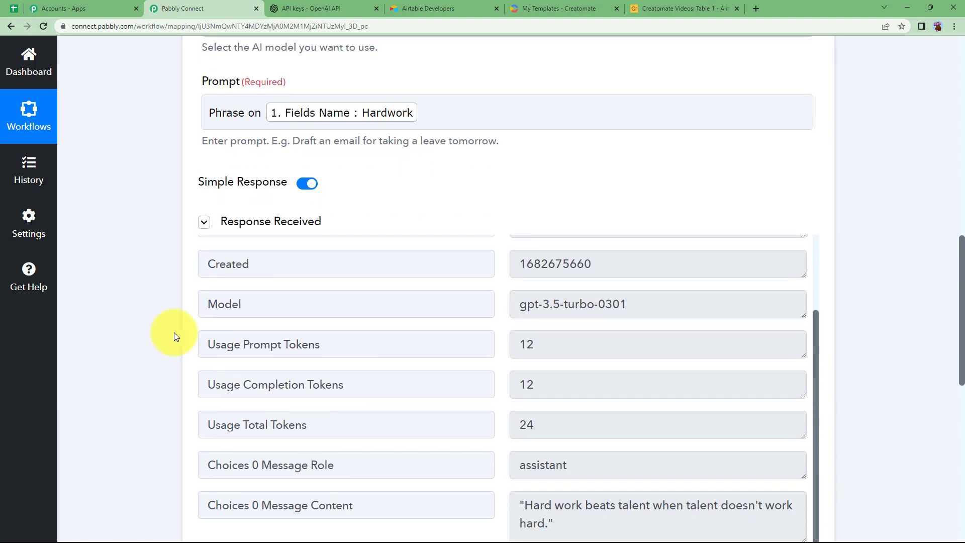
drag(521, 383, 559, 414)
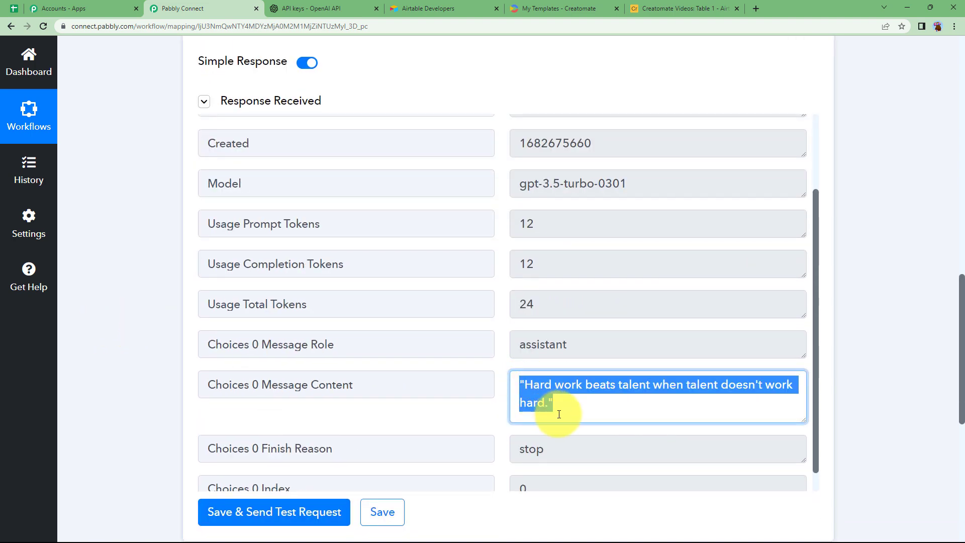
click(156, 249)
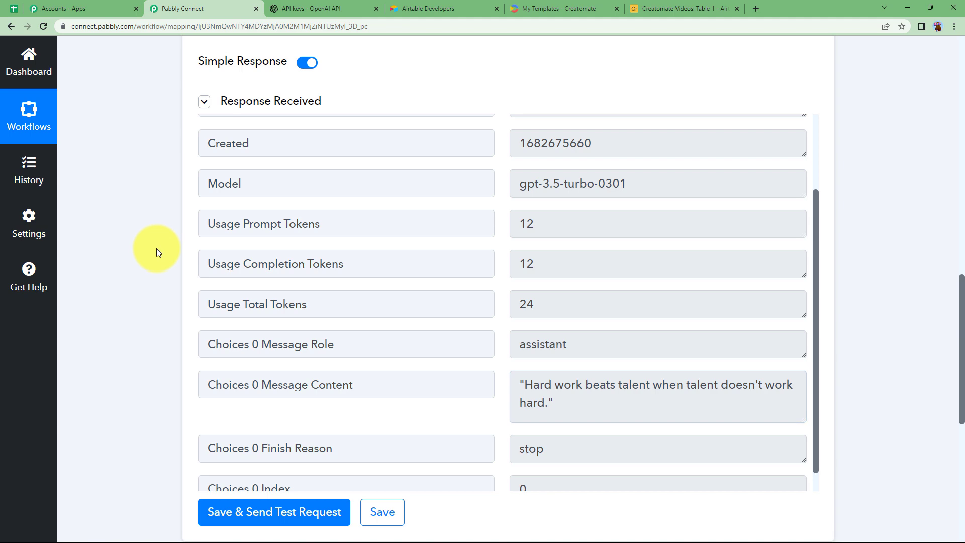
scroll(155, 248, up, 9)
scroll(227, 252, up, 4)
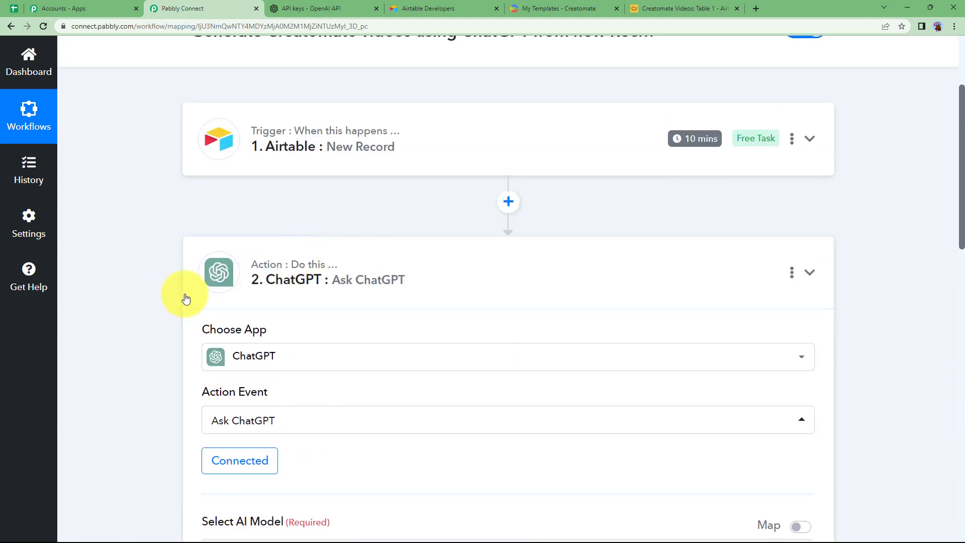
Step: Collapse the ChatGPT step and add a new action step after it
click(192, 294)
click(528, 192)
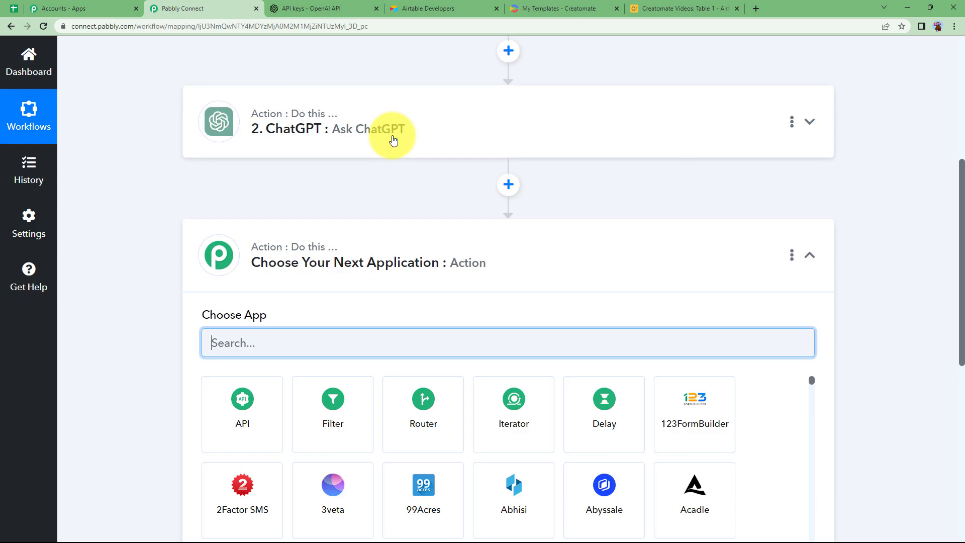
click(399, 131)
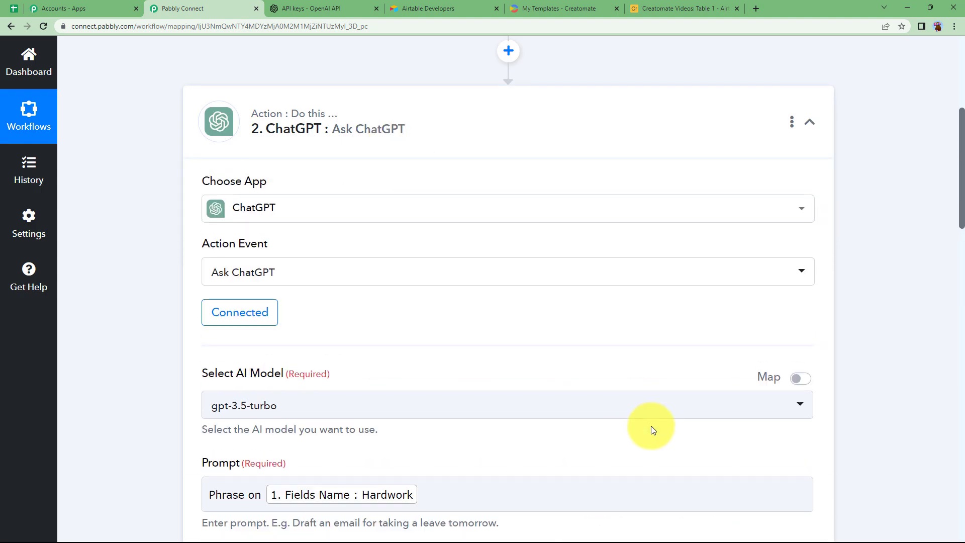
scroll(649, 425, down, 3)
scroll(650, 416, down, 1)
scroll(585, 466, down, 6)
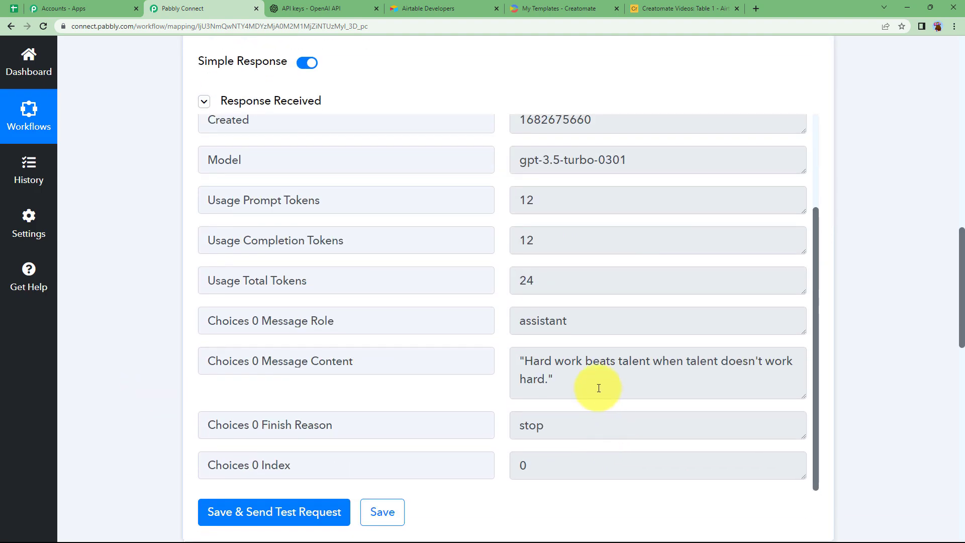
triple_click(562, 391)
click(131, 313)
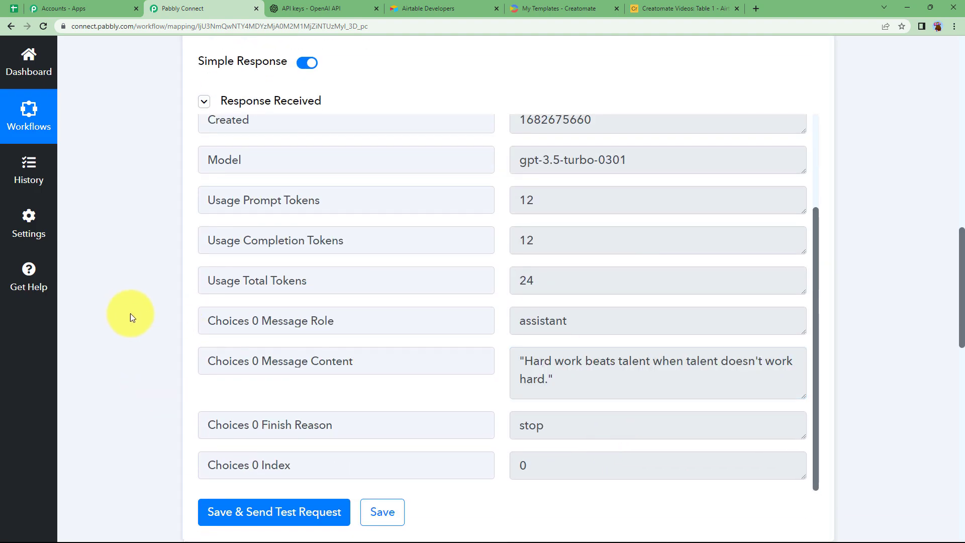
scroll(136, 317, up, 5)
click(334, 308)
scroll(219, 342, down, 3)
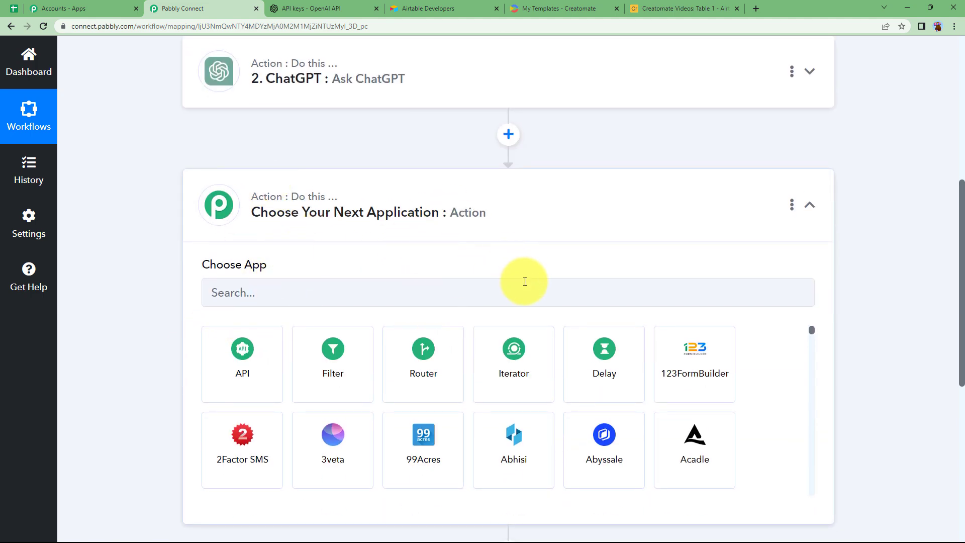
Step: Choose Text Formatter by Pabbly with the Text Parser action event for step 3
click(482, 300)
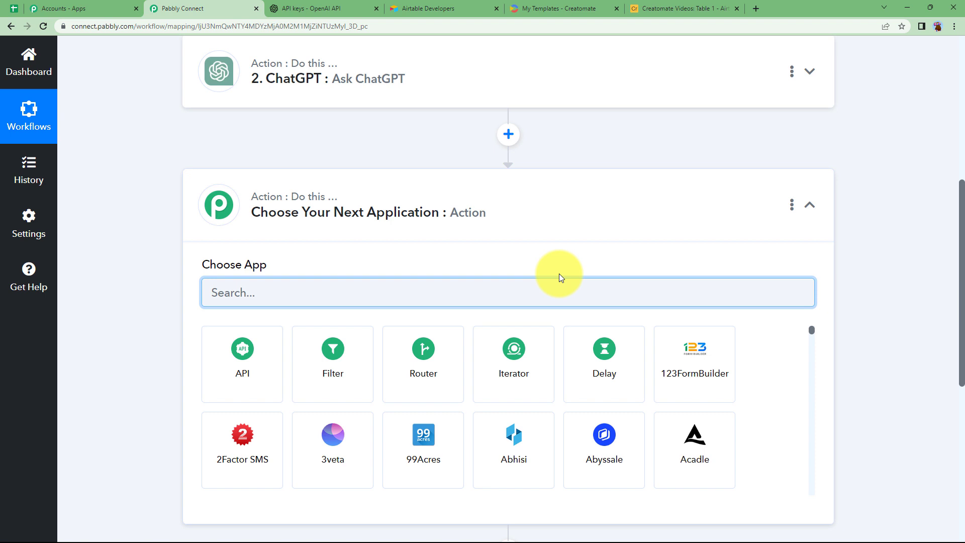
text(text)
click(335, 359)
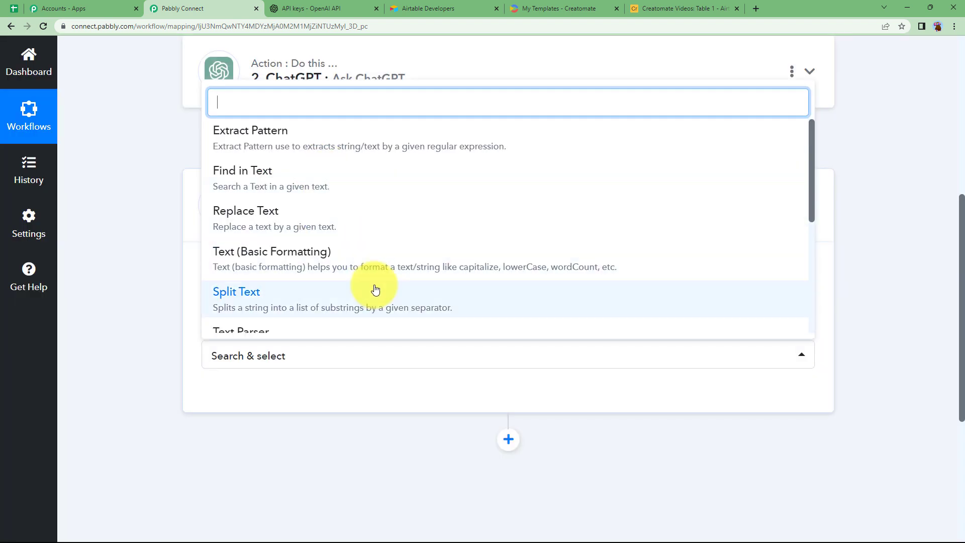
scroll(382, 274, down, 2)
click(373, 248)
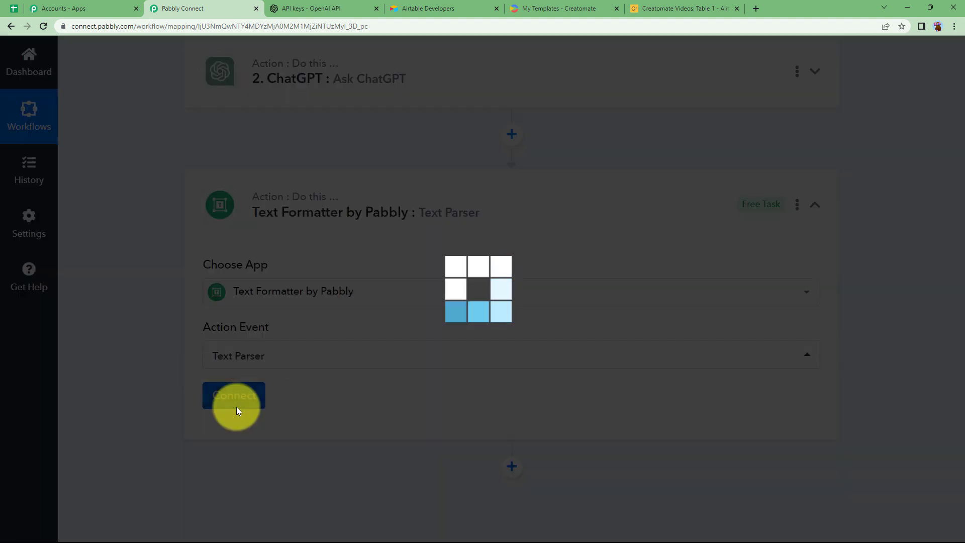
scroll(206, 383, down, 2)
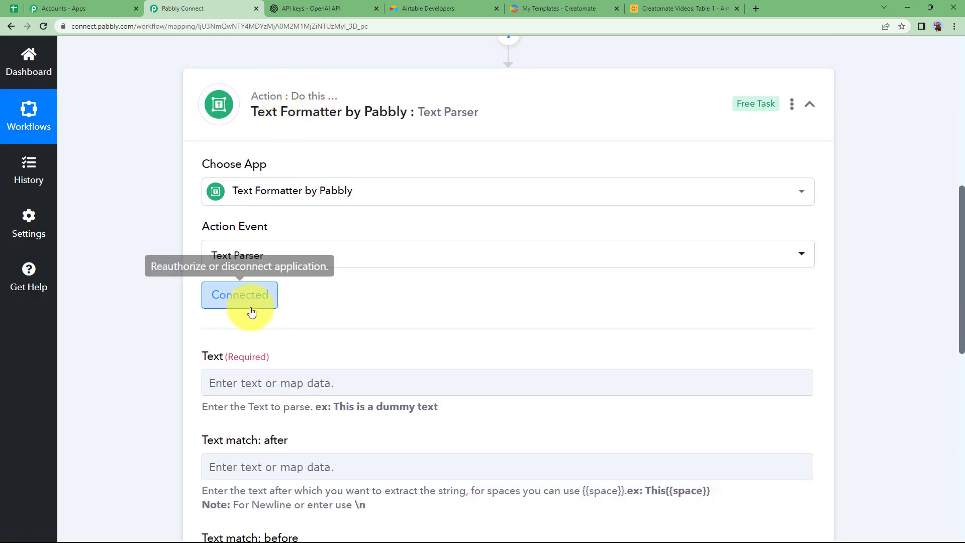
scroll(194, 381, down, 3)
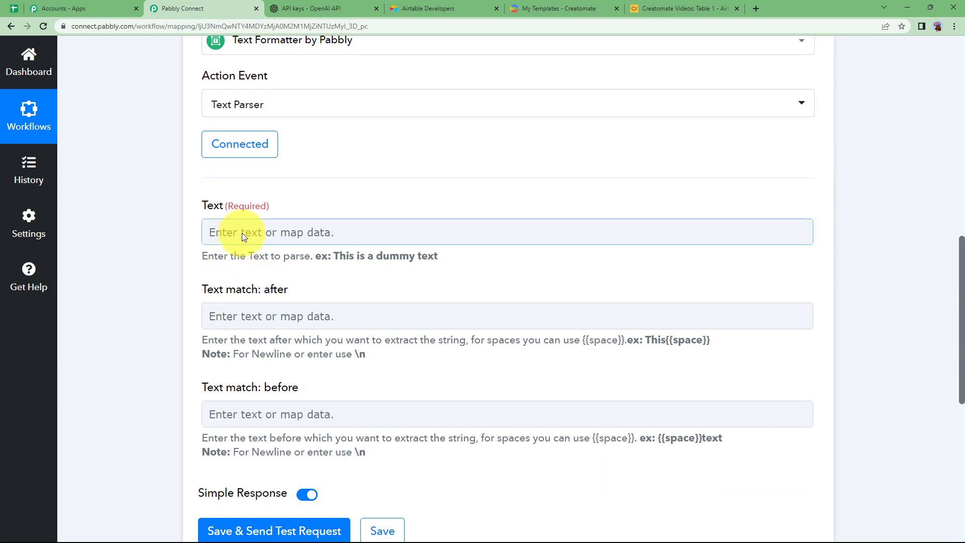
Step: Map ChatGPT Choices 0 Message Content into Text and enter " in both match fields
click(262, 232)
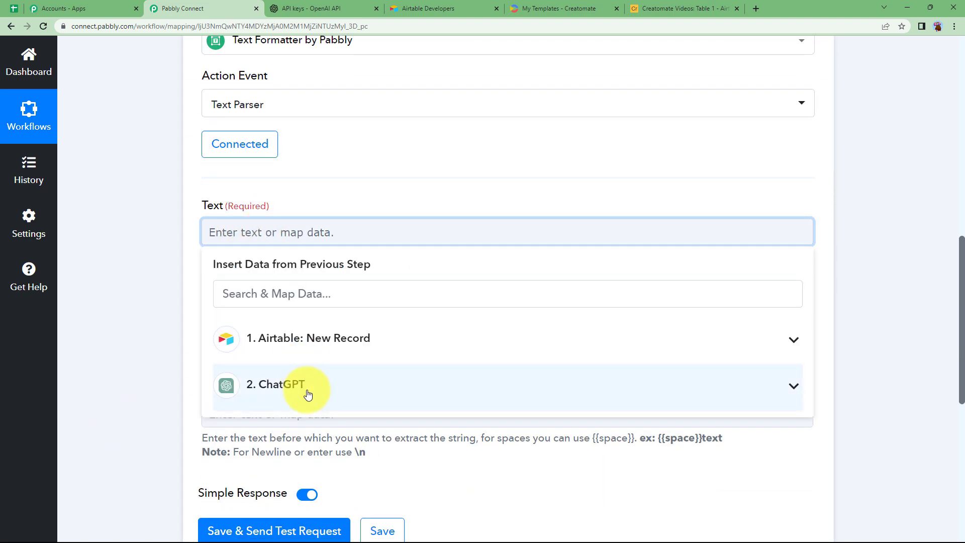
click(308, 395)
scroll(417, 442, down, 2)
scroll(417, 454, down, 2)
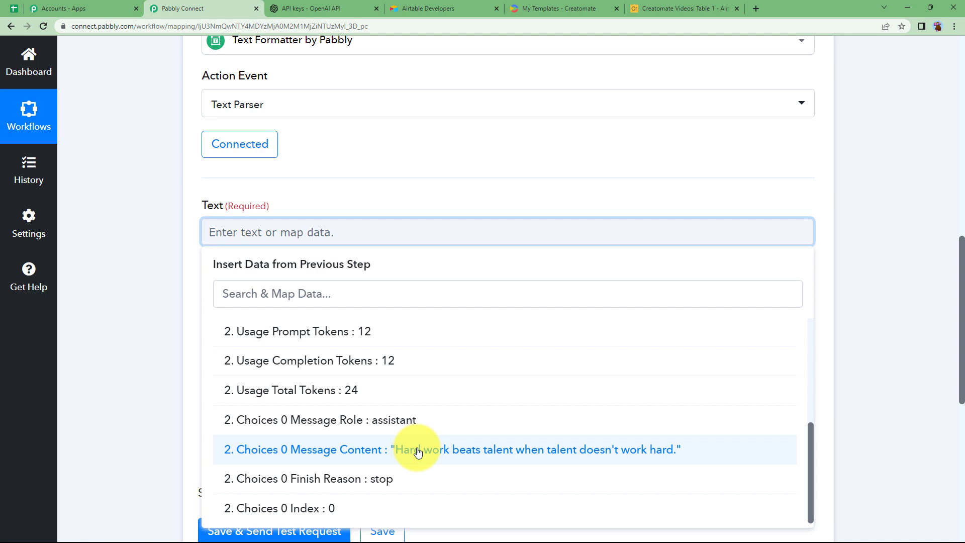
click(410, 390)
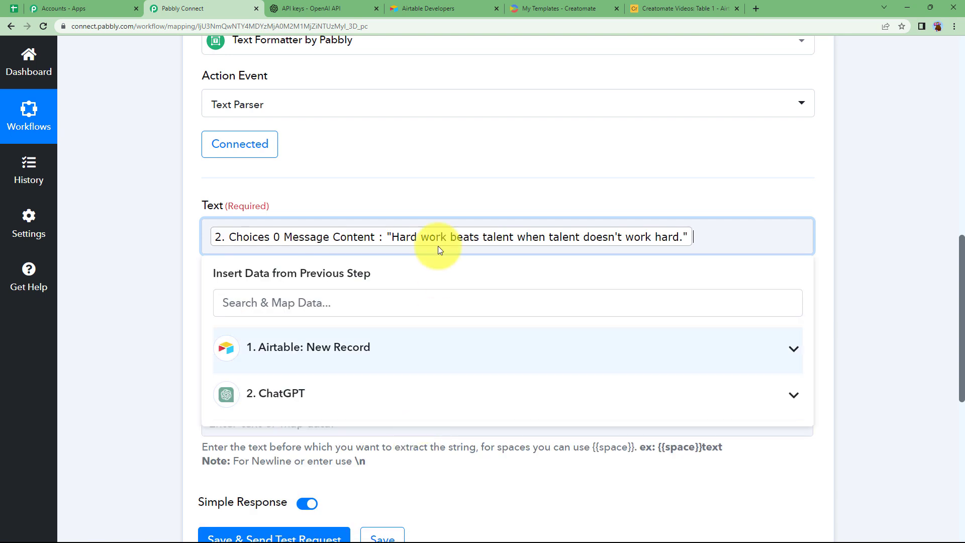
click(665, 223)
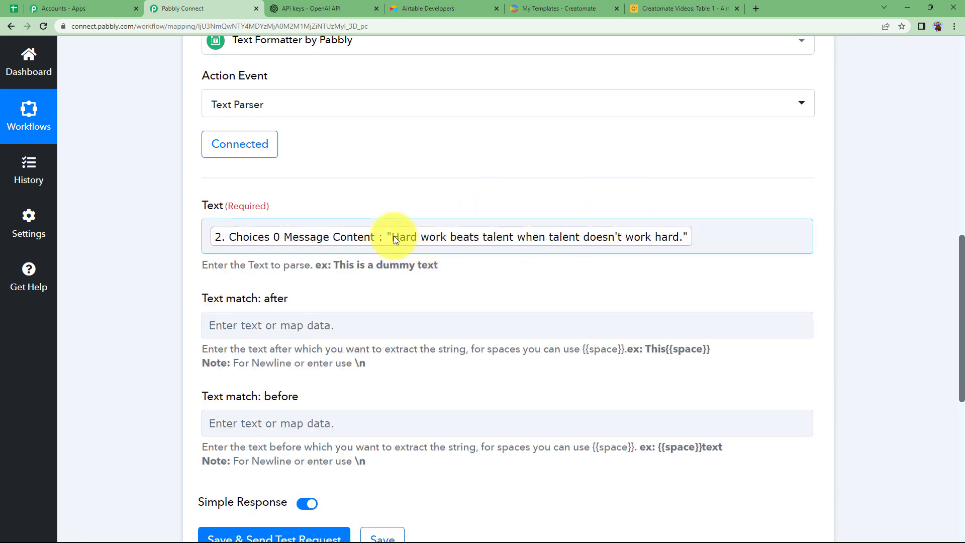
click(330, 323)
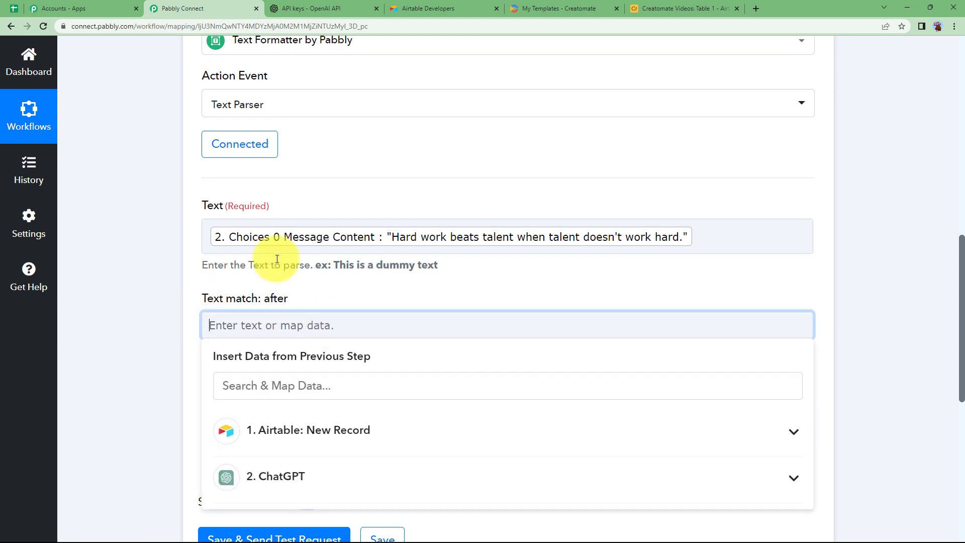
text(")
click(143, 369)
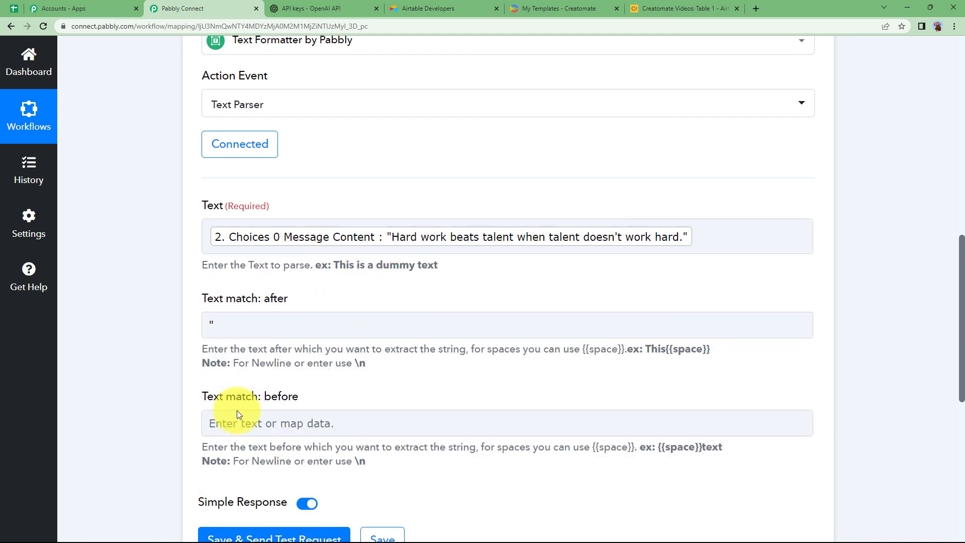
click(238, 414)
text(")
click(190, 406)
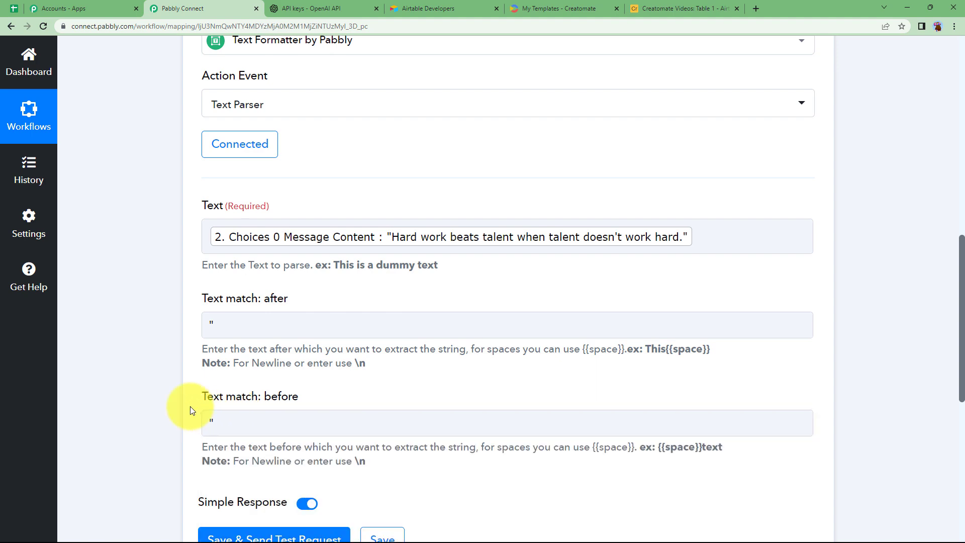
Step: Save and test the parser, confirming the Result is the bare quote
scroll(190, 406, down, 4)
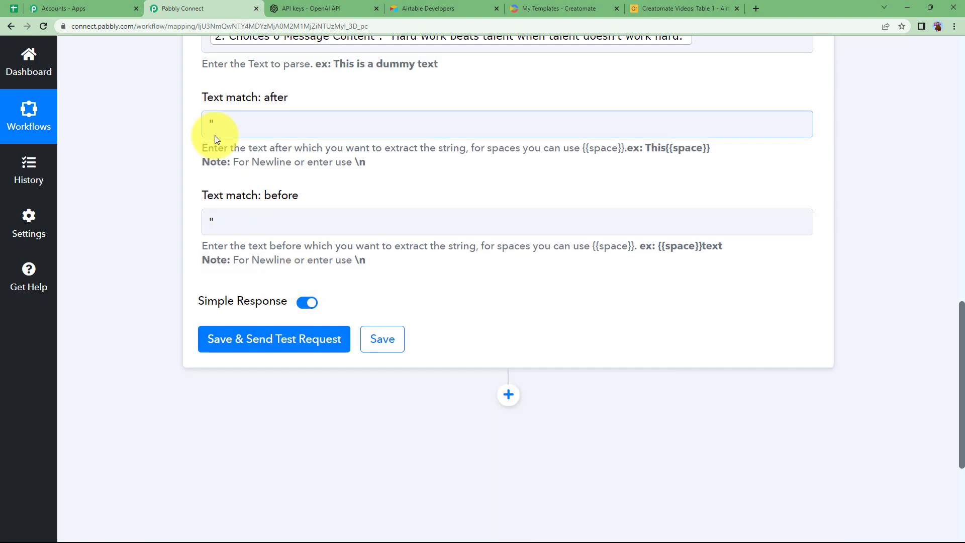
click(239, 345)
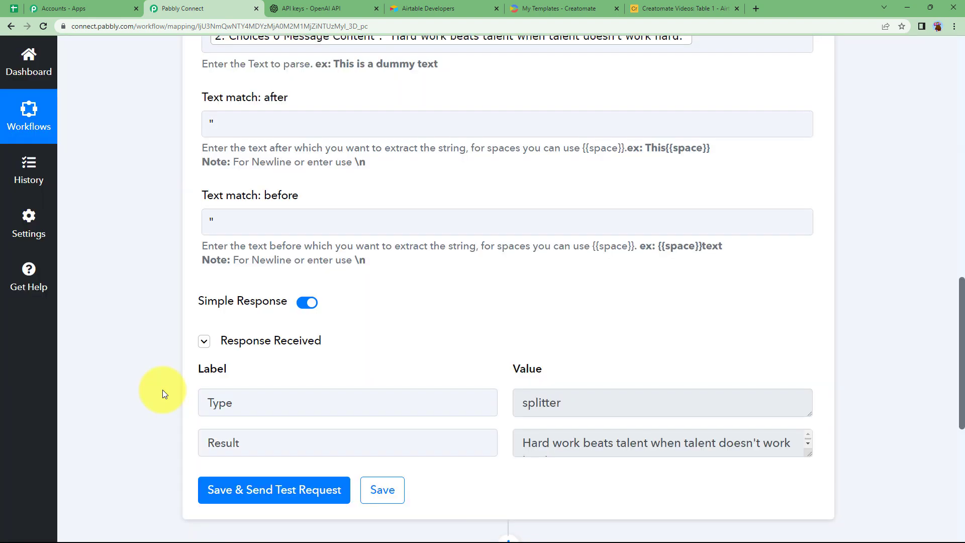
scroll(162, 390, down, 3)
click(574, 308)
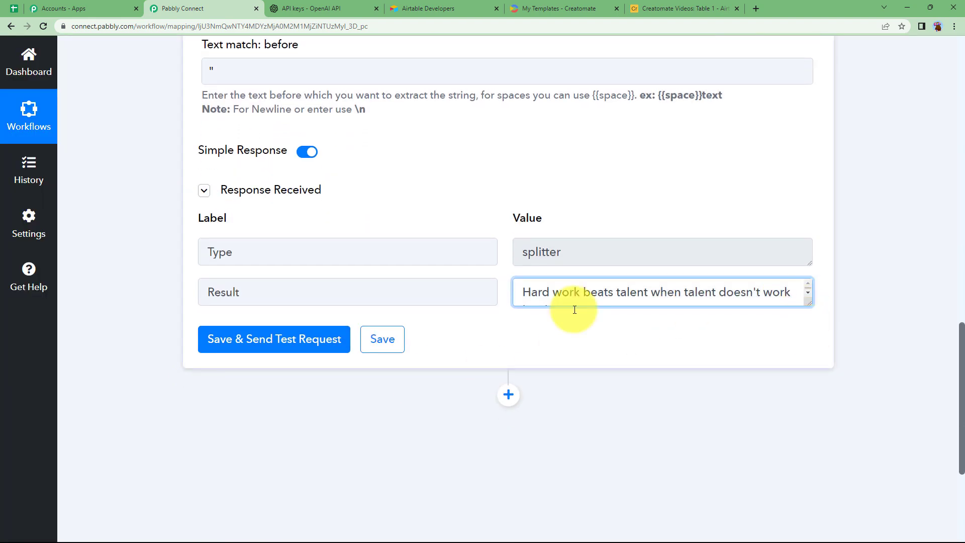
key(ctrl+a)
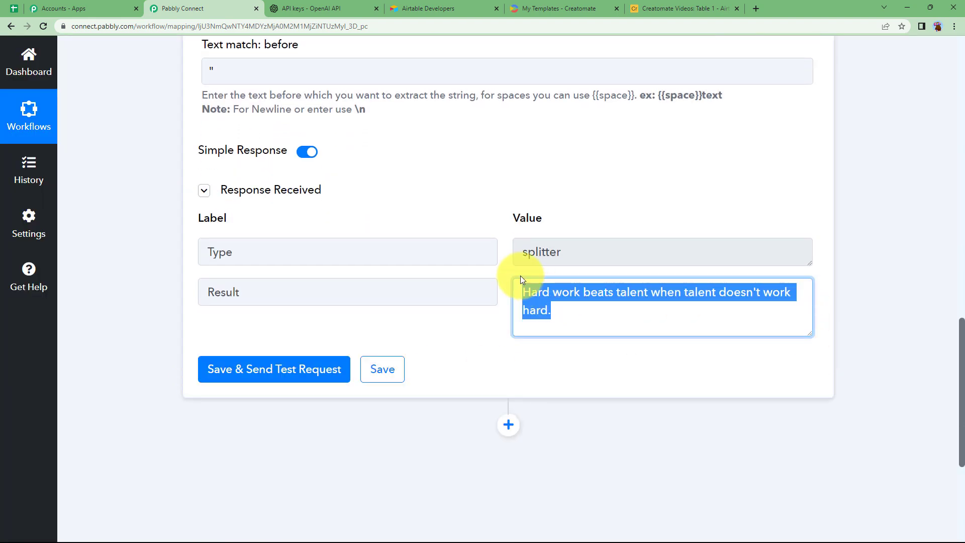
click(578, 415)
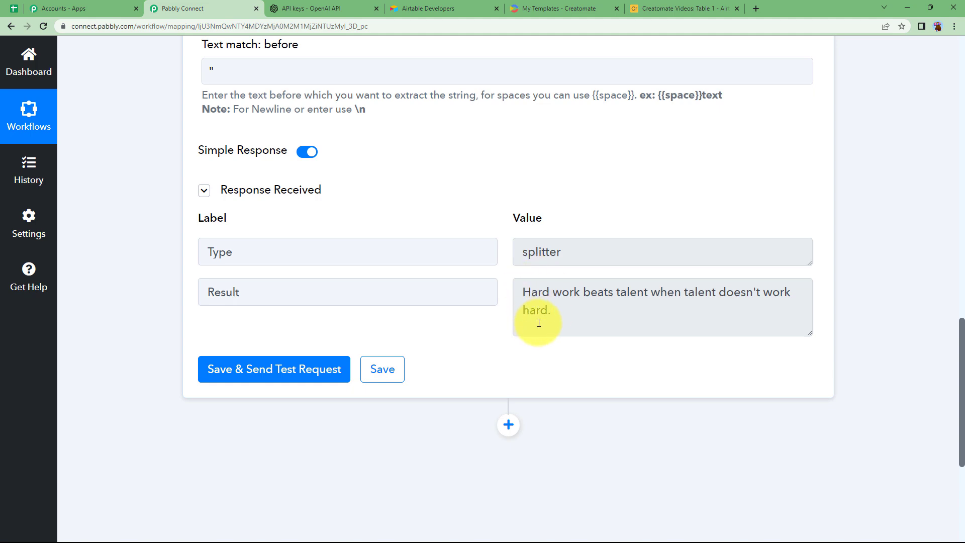
scroll(304, 300, up, 10)
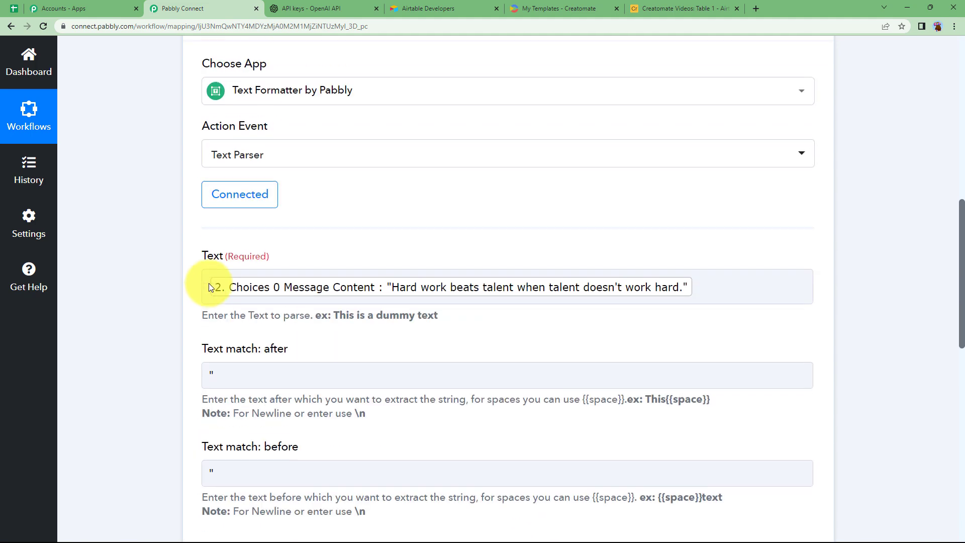
click(368, 129)
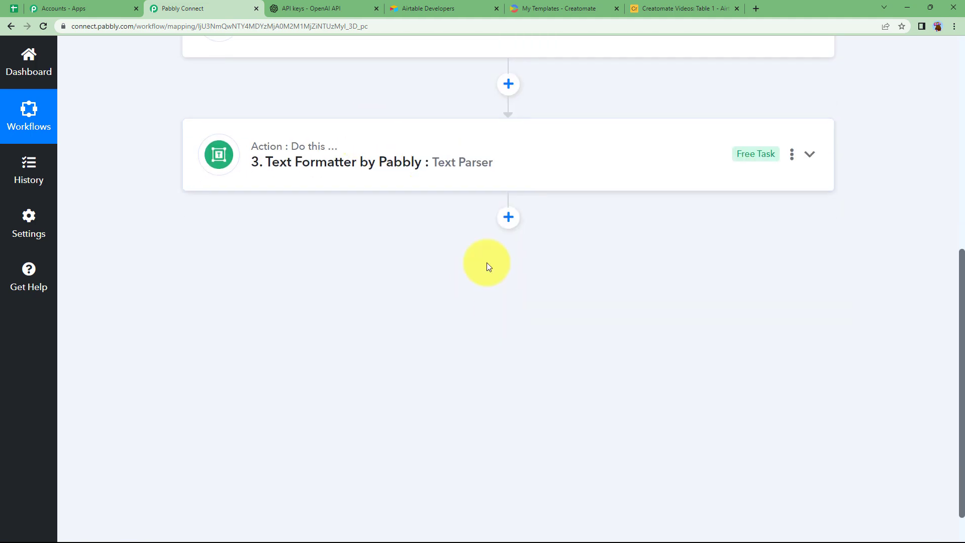
Step: Add a Creatomate action step with the Get Specific Template event
click(507, 218)
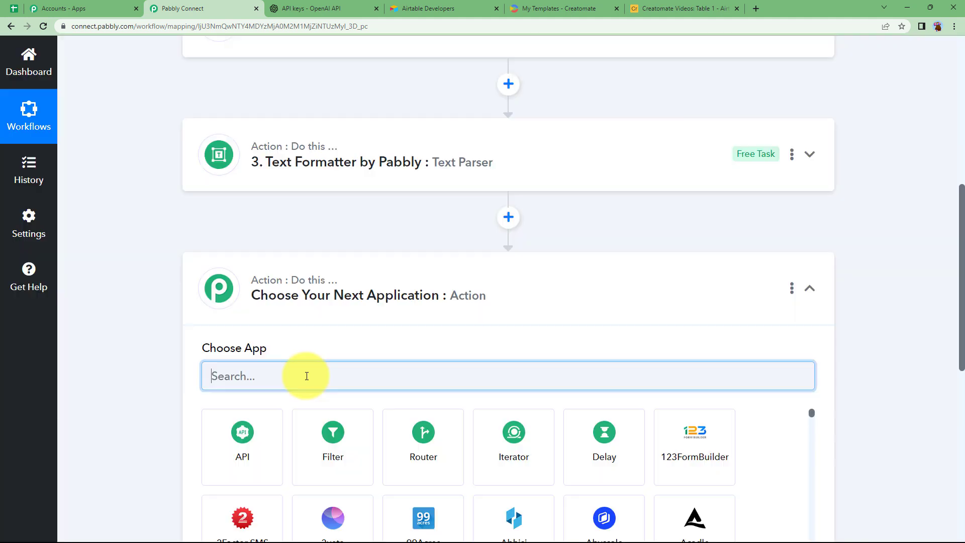
text(creat)
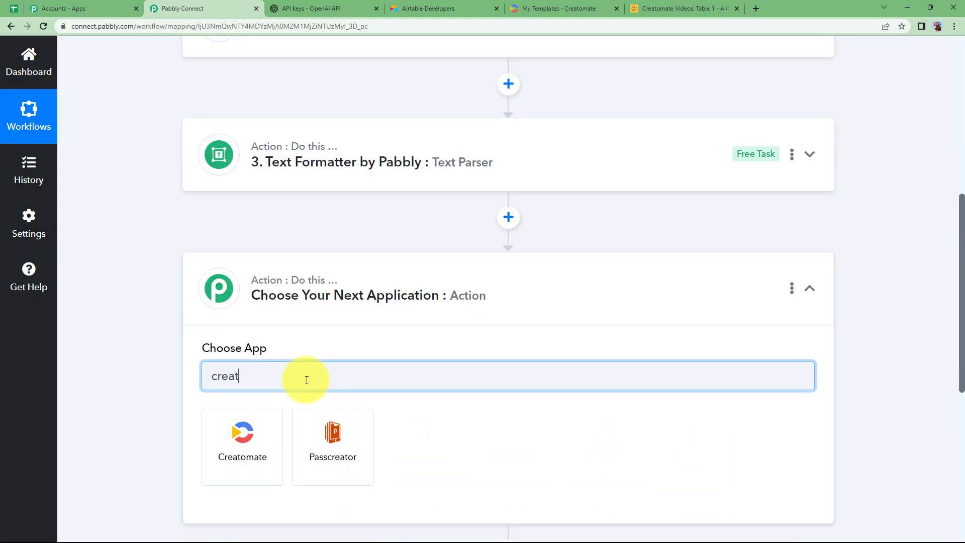
click(252, 441)
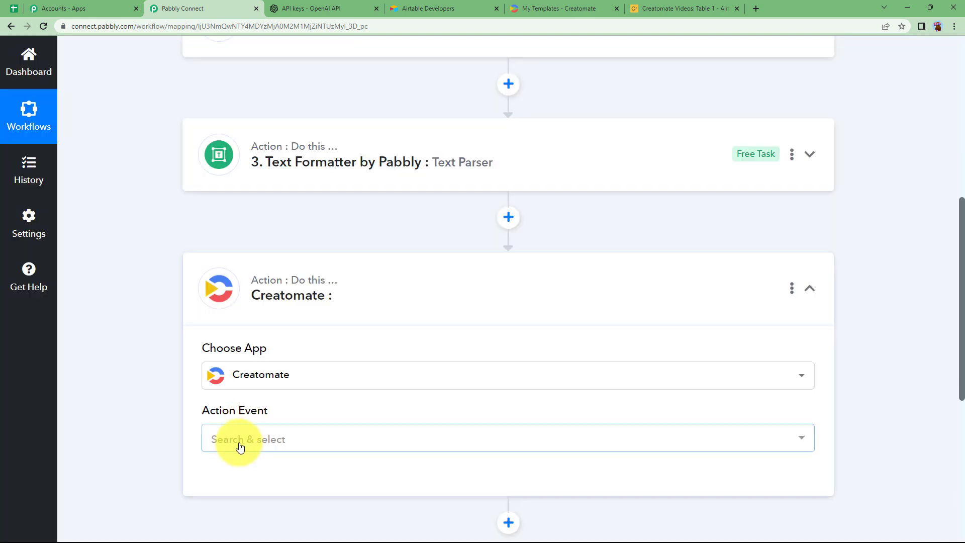
click(242, 445)
scroll(216, 345, down, 1)
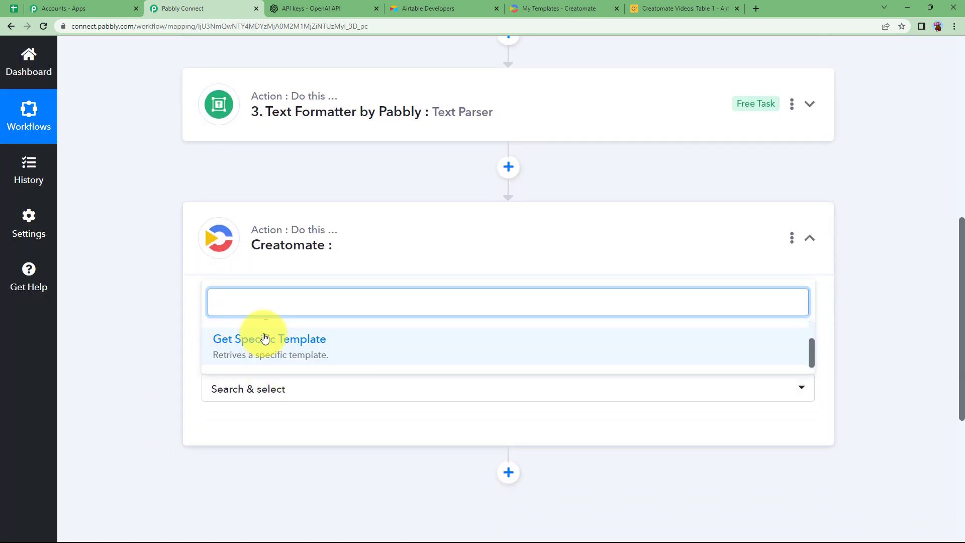
click(263, 338)
click(539, 5)
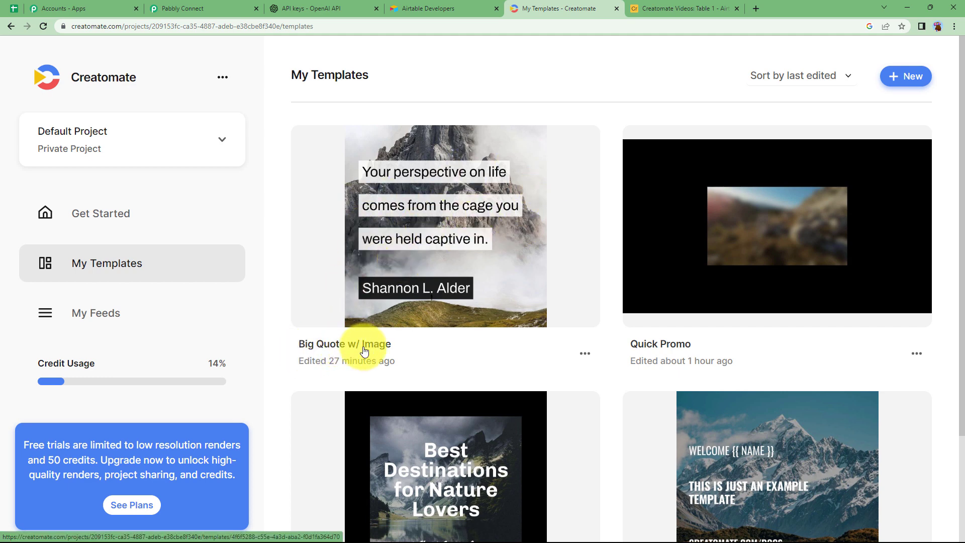
Step: Open Creatomate's Big Quote w/ Image template and preview the quote animation at 2.41s
click(402, 284)
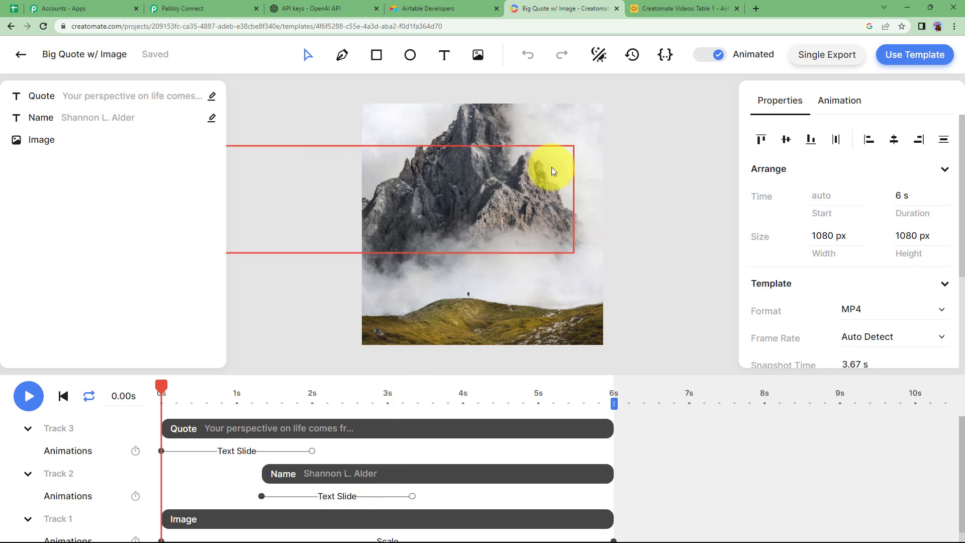
click(340, 425)
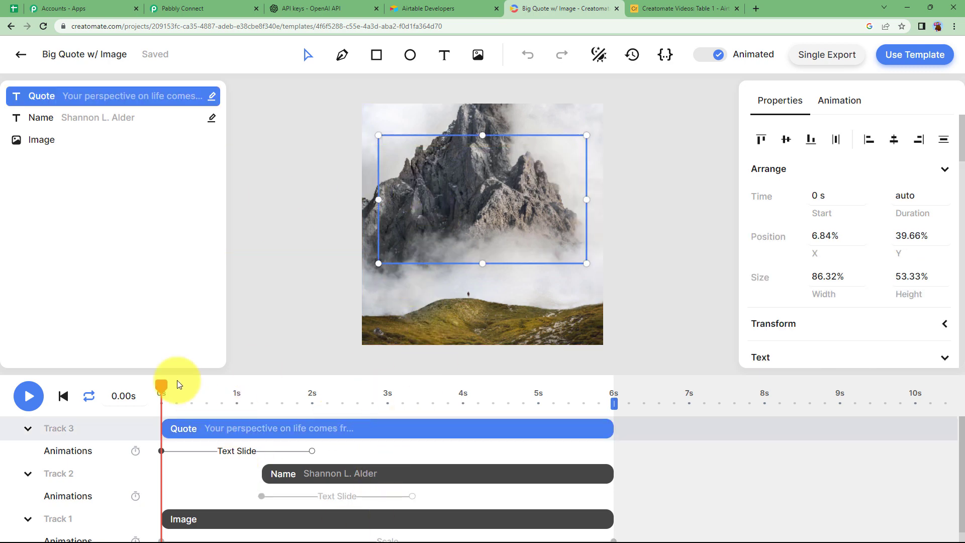
drag(163, 385, 343, 386)
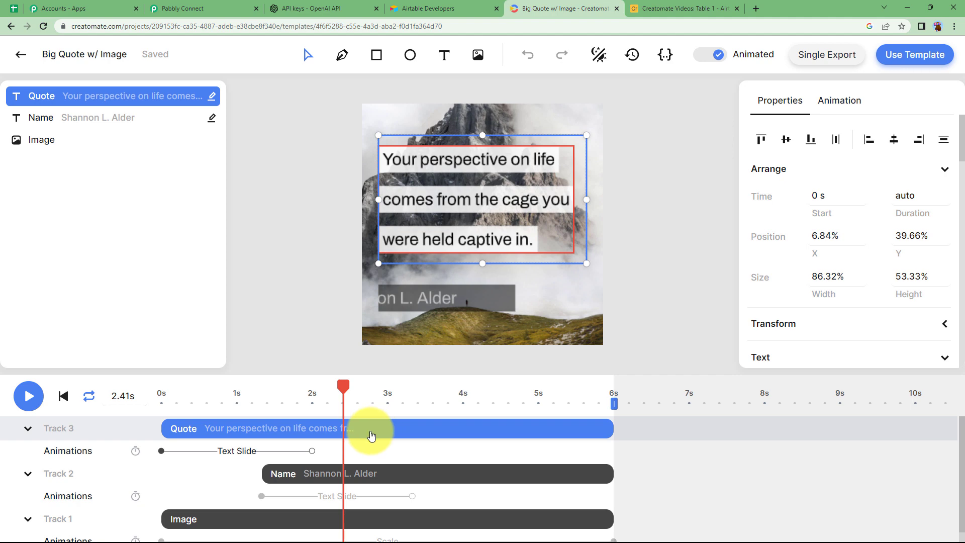
click(226, 8)
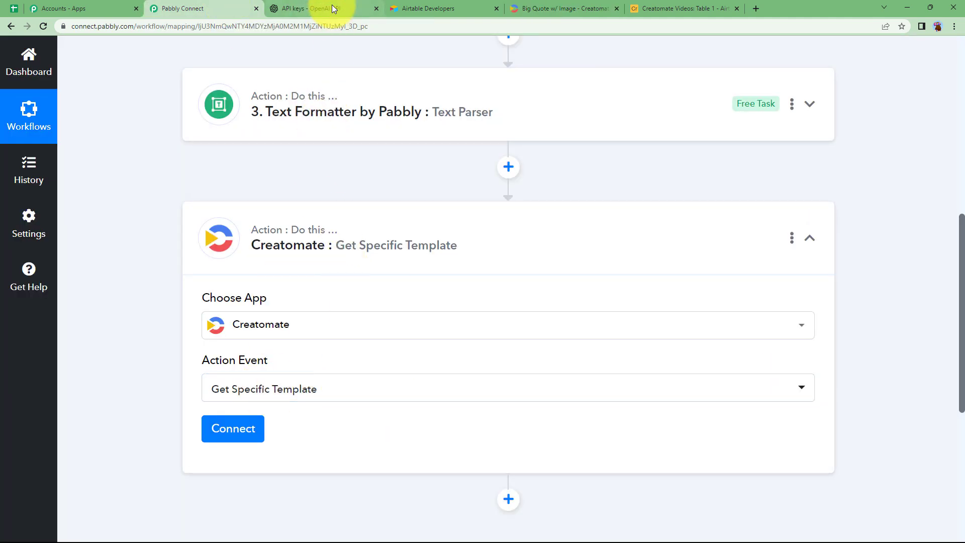
Step: Start a new Creatomate #9 connection and focus its Token field
click(245, 432)
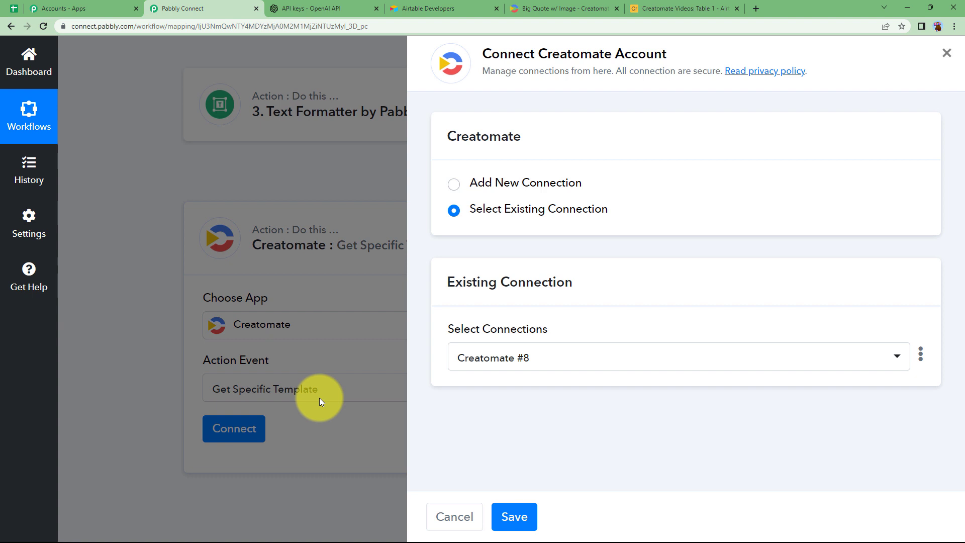
click(460, 173)
click(502, 342)
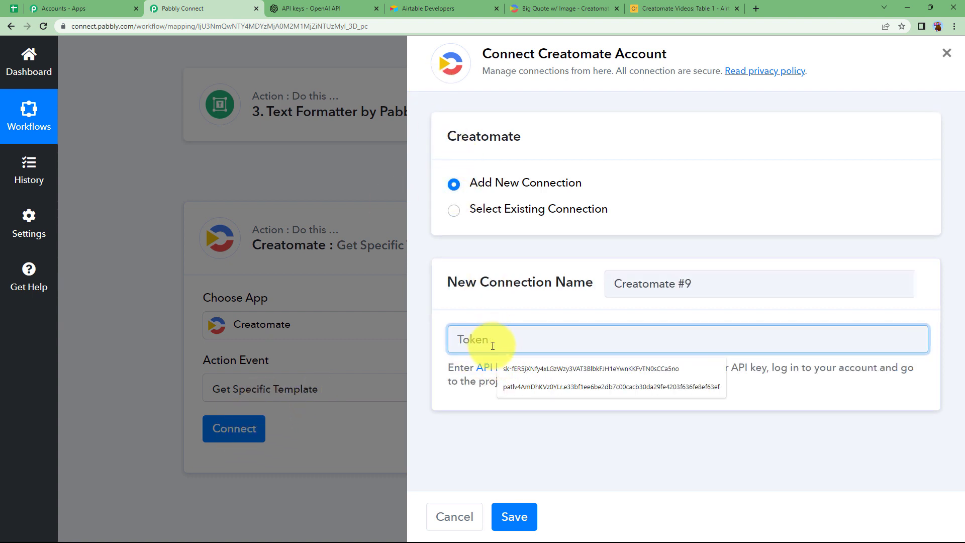
click(541, 8)
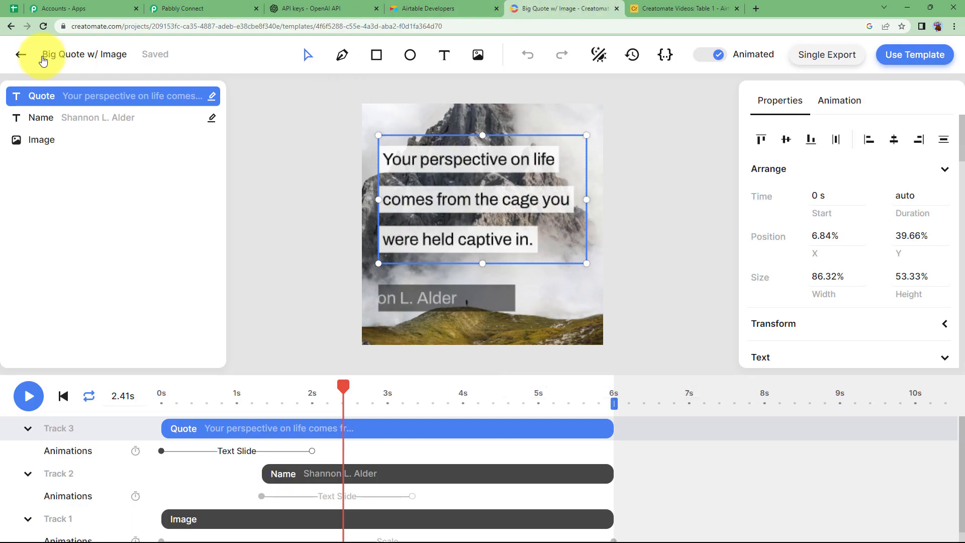
Step: Reveal and select the Default Project API key in Creatomate's Project Settings
click(21, 55)
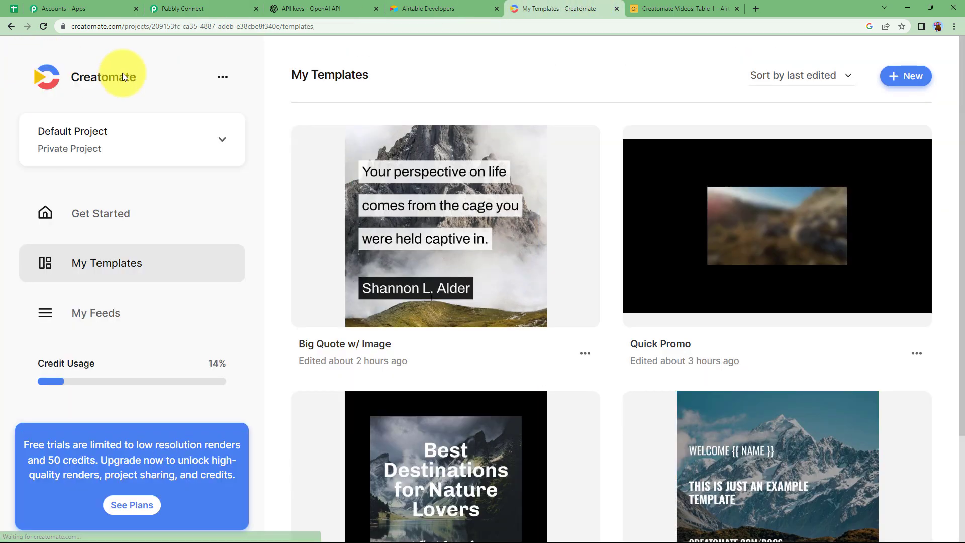
click(222, 80)
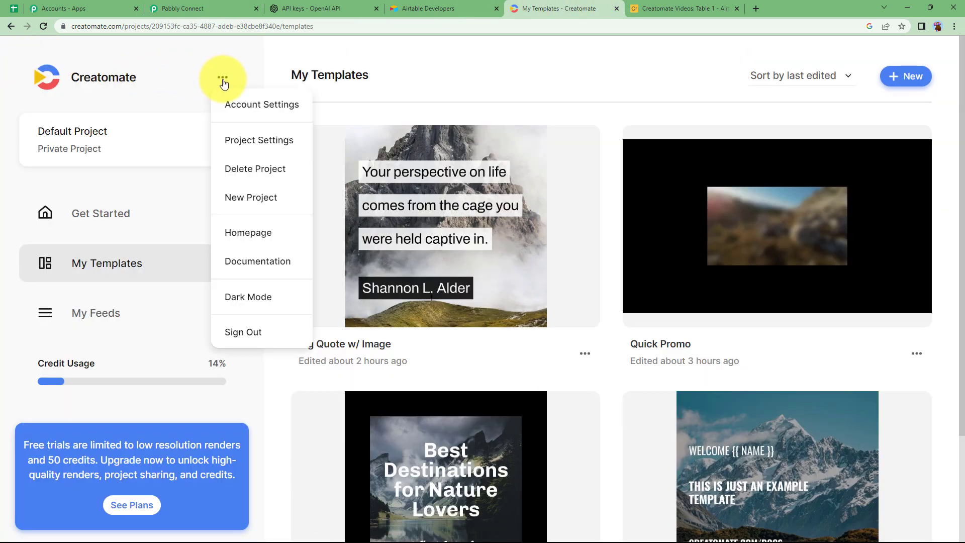
click(247, 136)
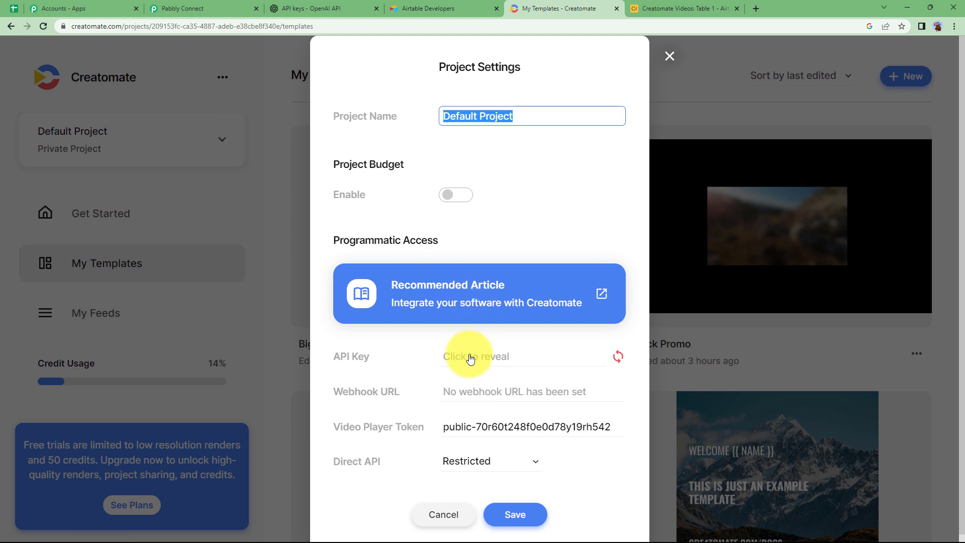
click(453, 356)
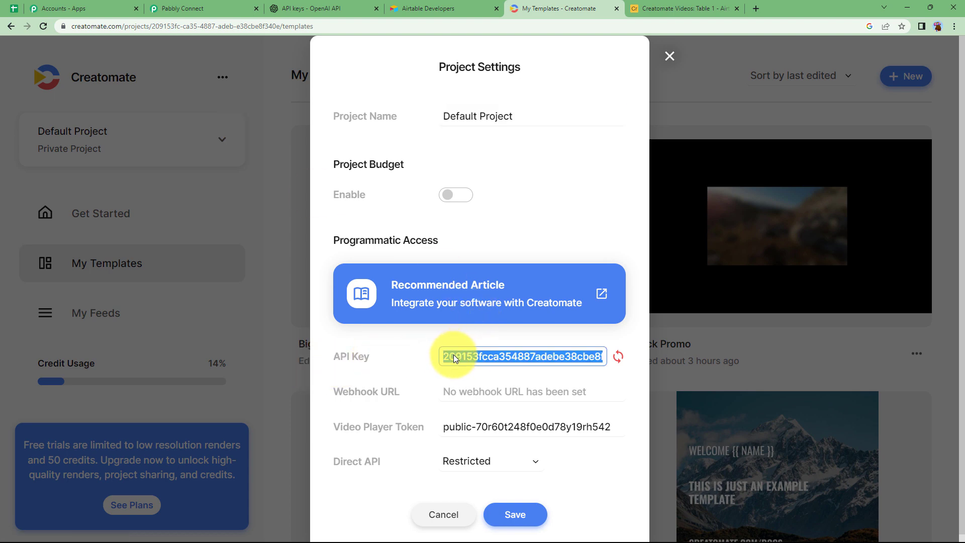
Step: Paste the Creatomate API key as the token and save the connection
click(200, 8)
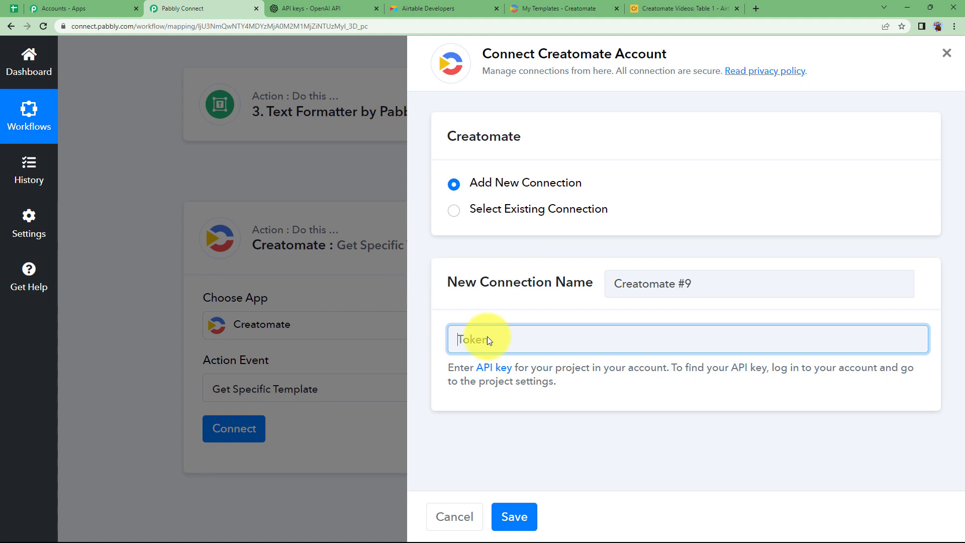
click(505, 342)
key(ctrl+v)
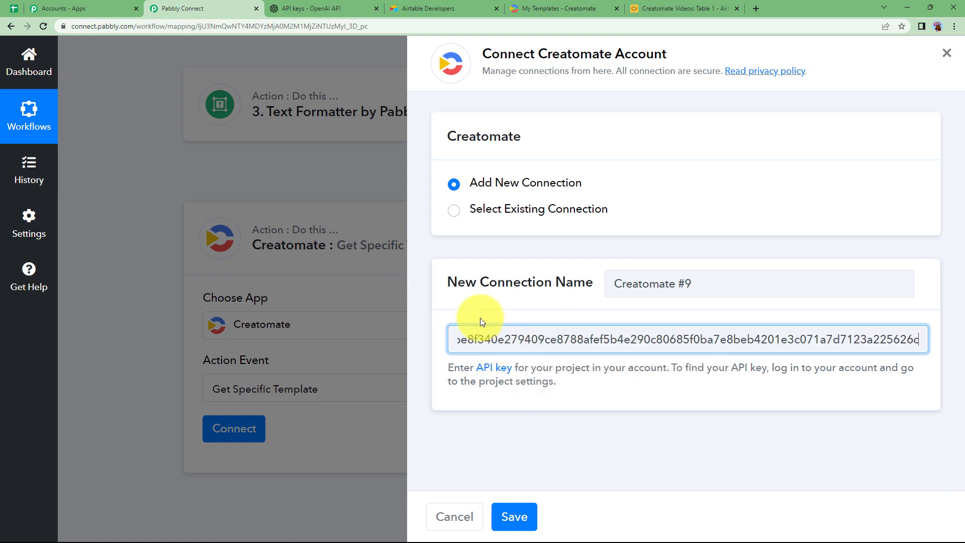
click(514, 517)
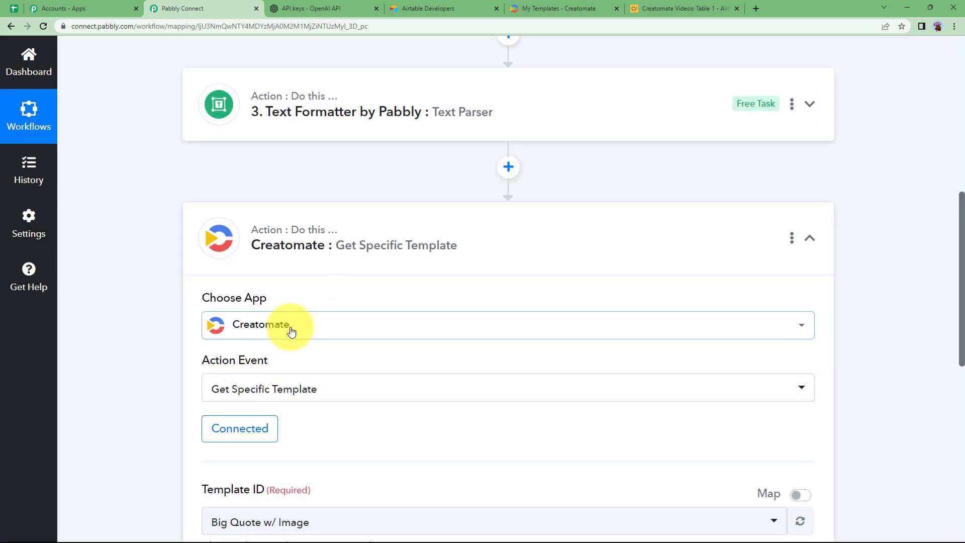
scroll(161, 345, down, 3)
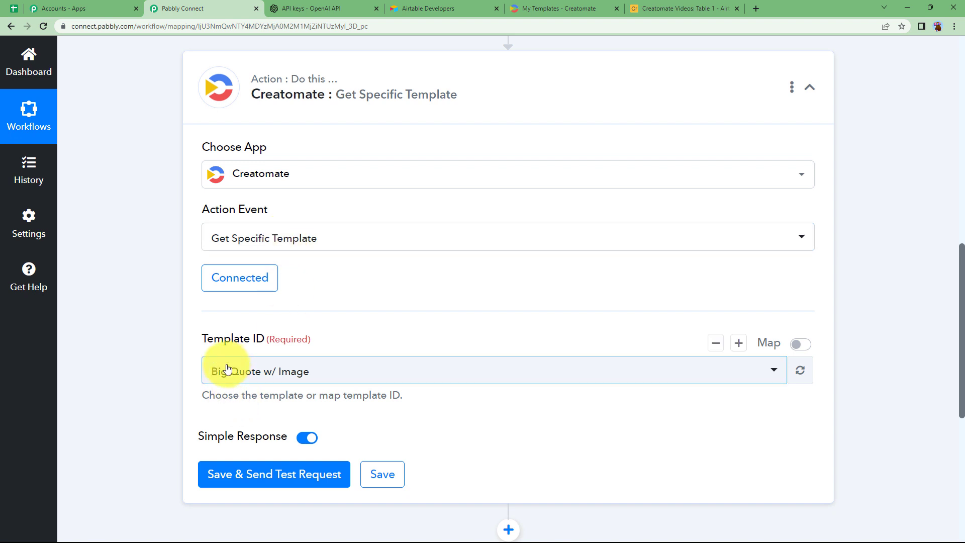
Step: Choose Big Quote w/ Image as the Template ID, after checking it in Creatomate
click(247, 370)
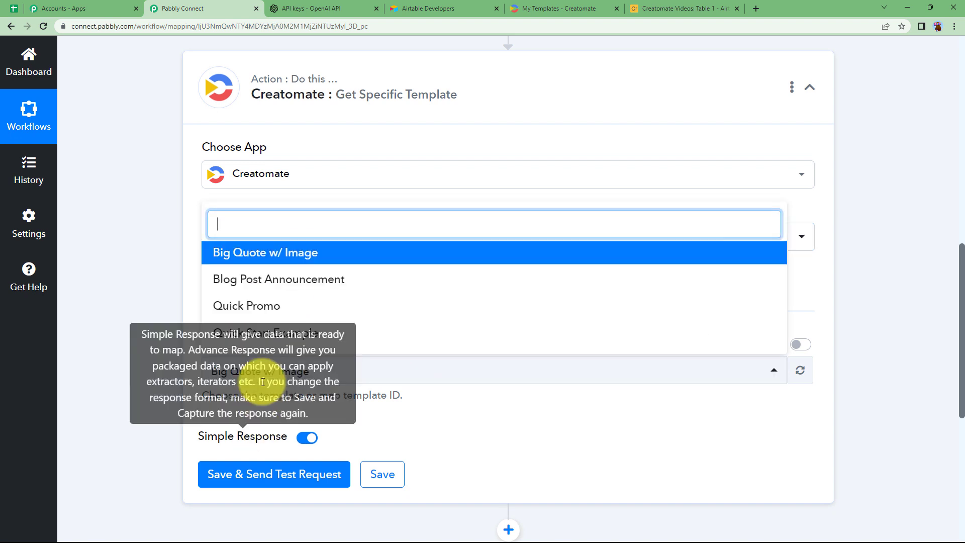
click(548, 9)
click(670, 56)
scroll(508, 324, down, 2)
scroll(512, 326, up, 2)
click(455, 286)
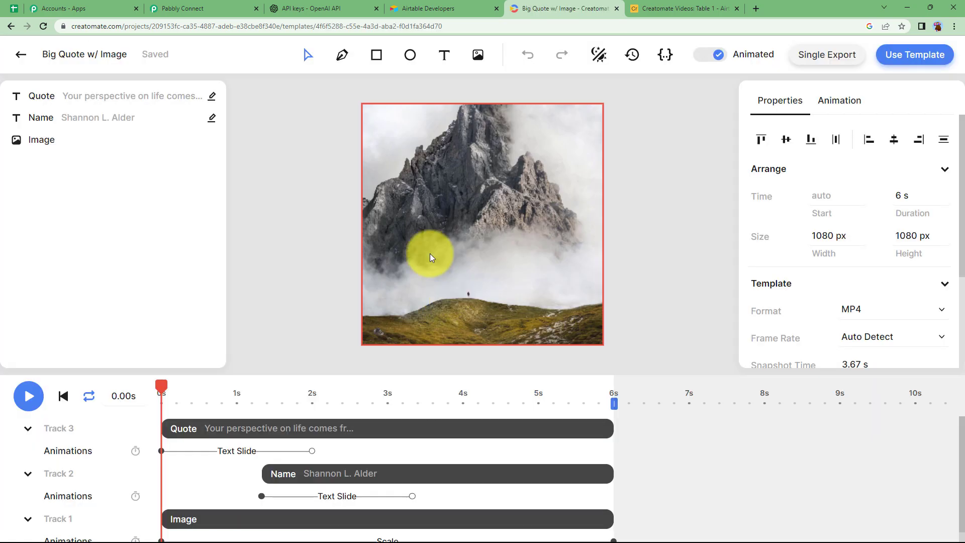
click(182, 15)
click(260, 256)
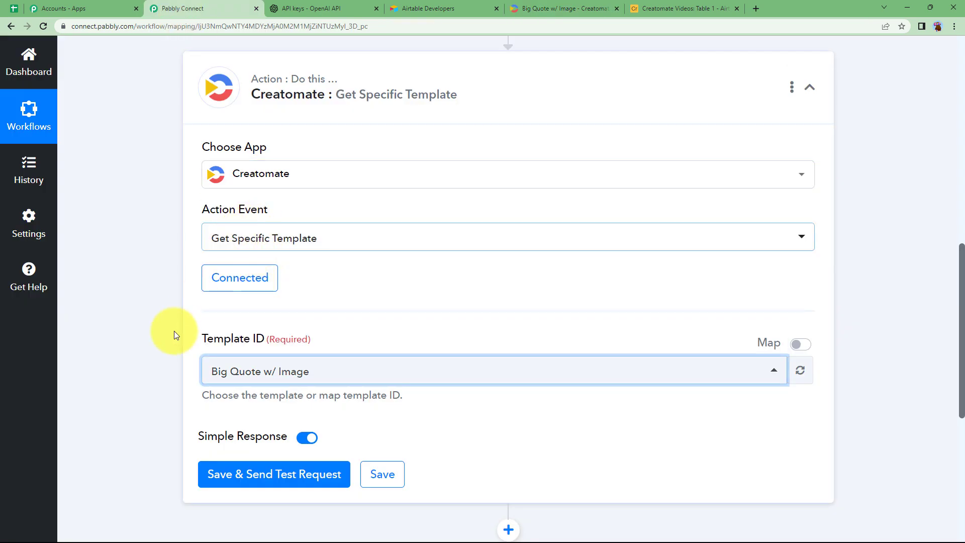
scroll(243, 260, down, 3)
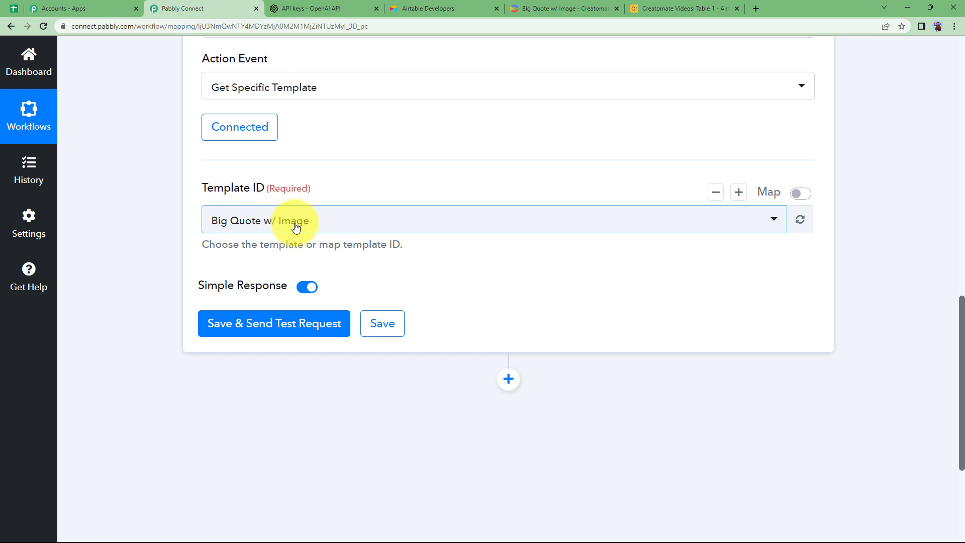
Step: Send a test request and review the returned Source Elements fields
click(289, 324)
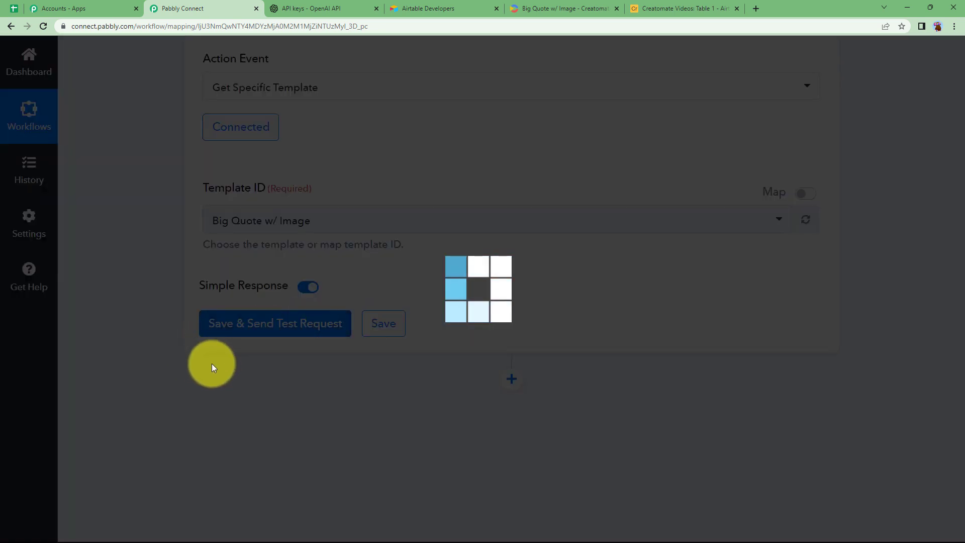
scroll(571, 414, down, 5)
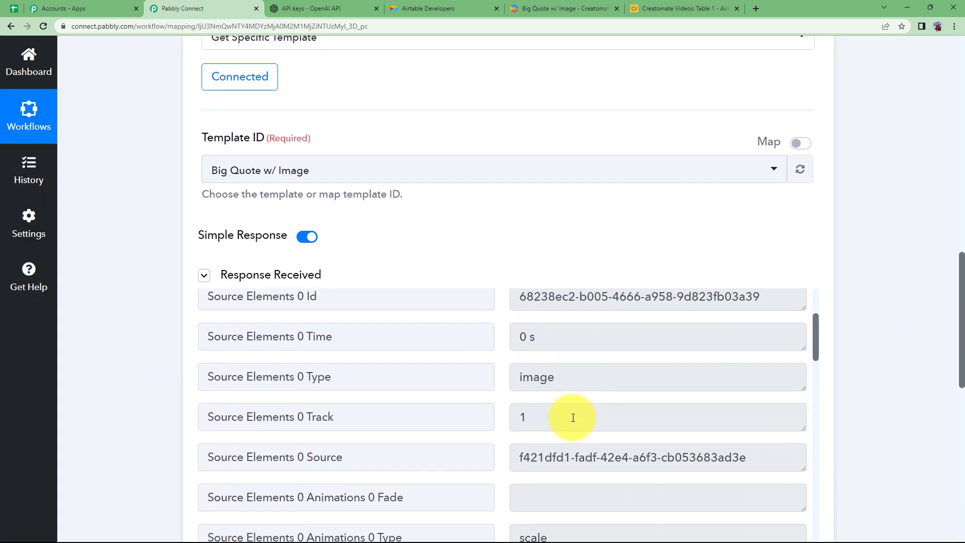
scroll(573, 417, down, 20)
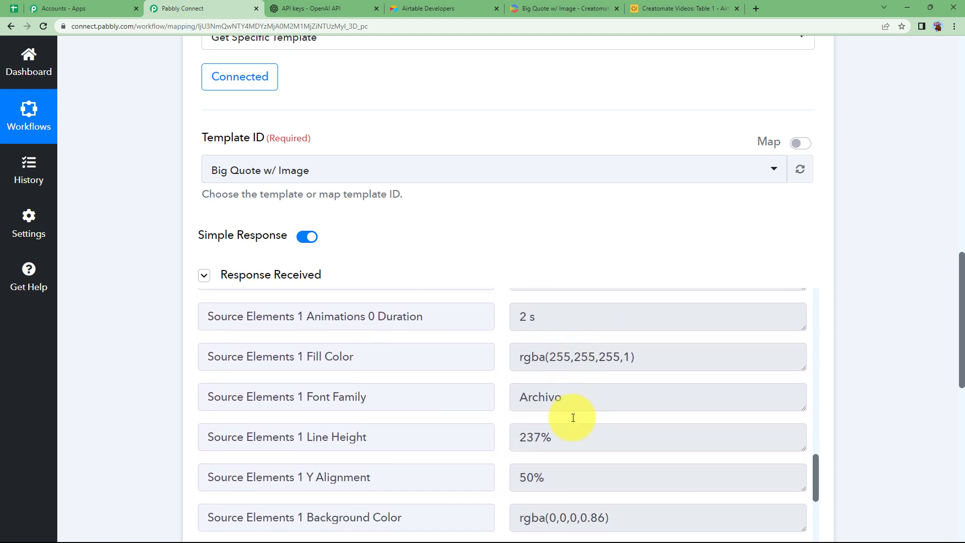
drag(354, 358, 208, 358)
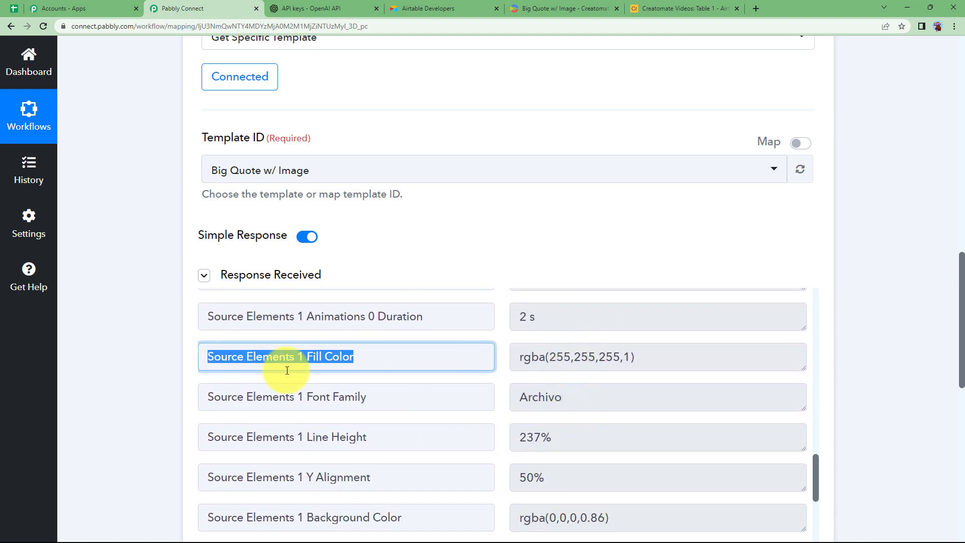
drag(416, 405, 167, 418)
scroll(359, 446, down, 2)
drag(383, 377, 258, 409)
drag(407, 414, 249, 437)
scroll(248, 433, down, 8)
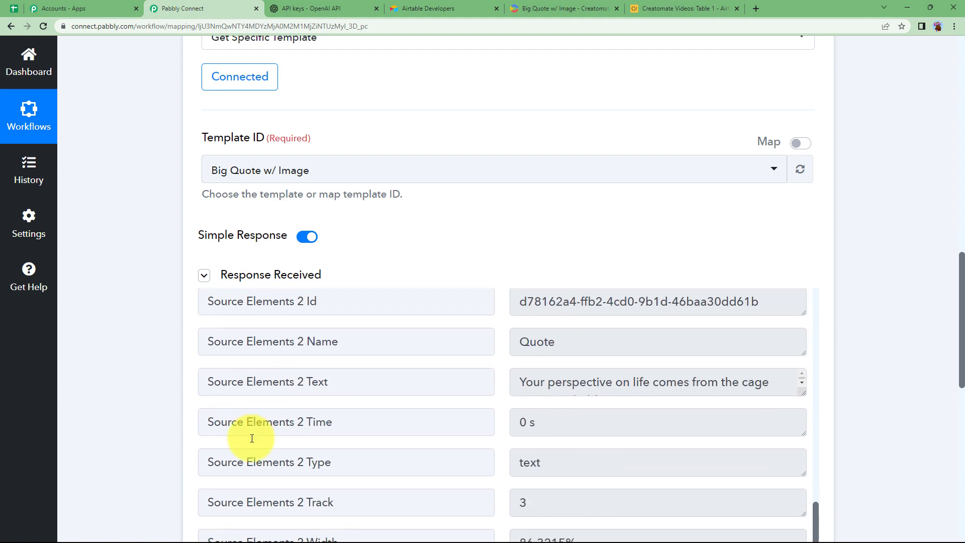
Step: Read the full quote in the test response, collapse step 4, and add another action step
click(558, 9)
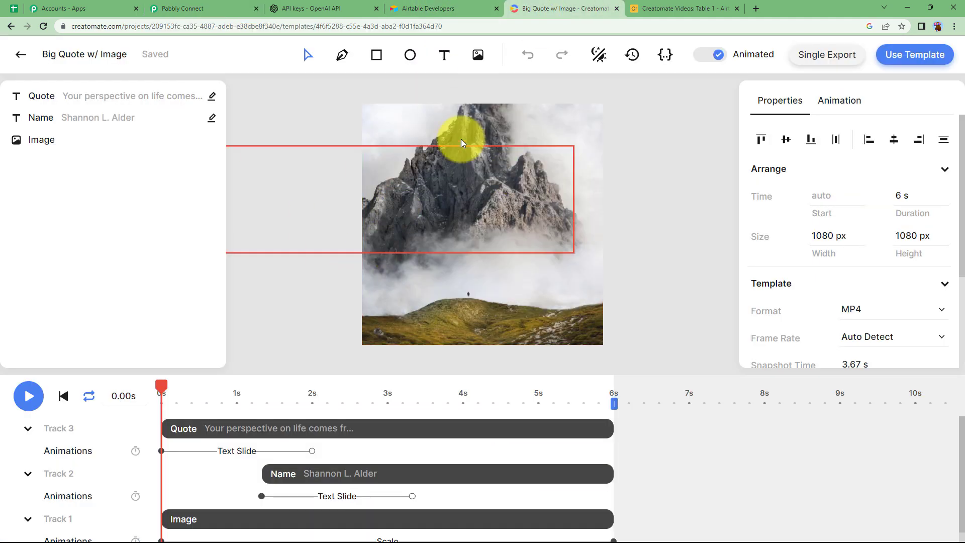
click(182, 8)
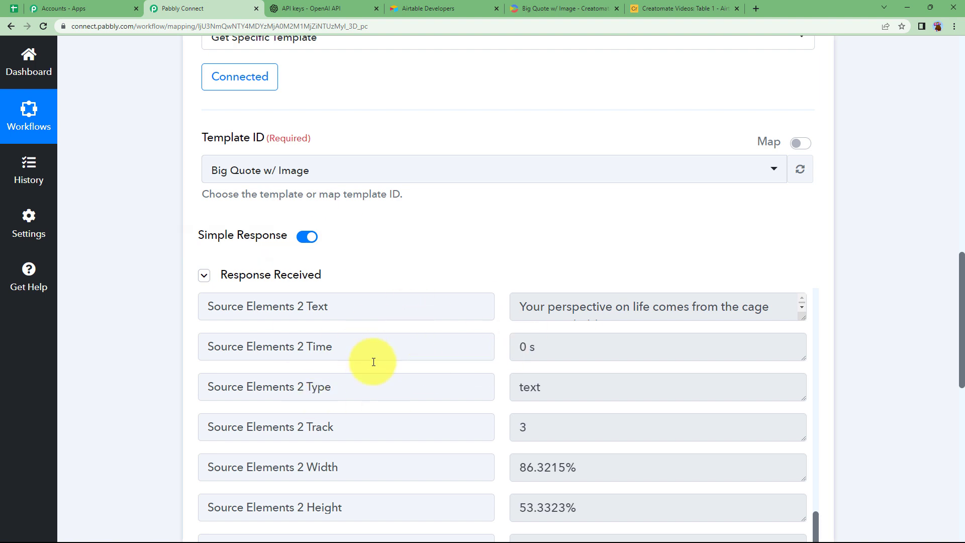
drag(768, 306, 500, 322)
scroll(162, 372, down, 4)
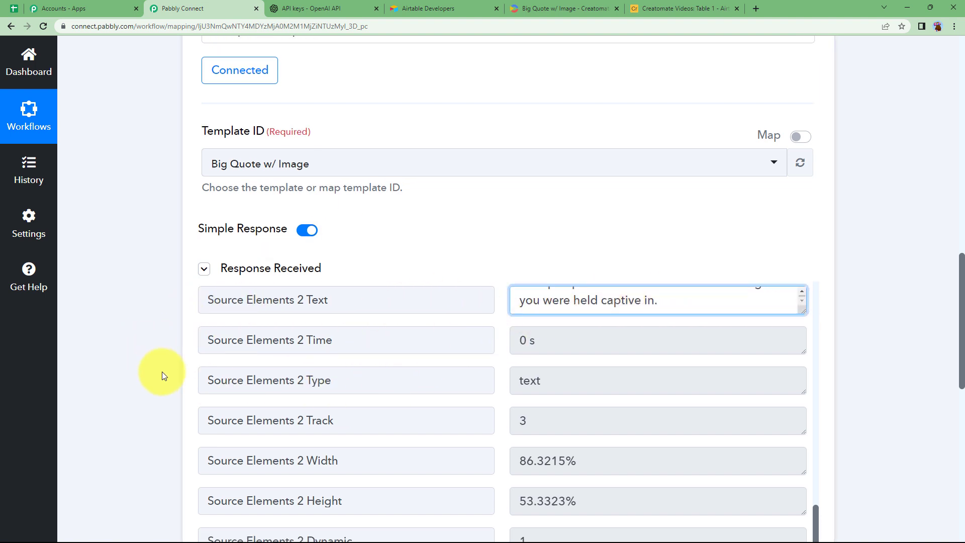
scroll(162, 372, up, 10)
click(403, 337)
scroll(252, 267, down, 2)
click(509, 302)
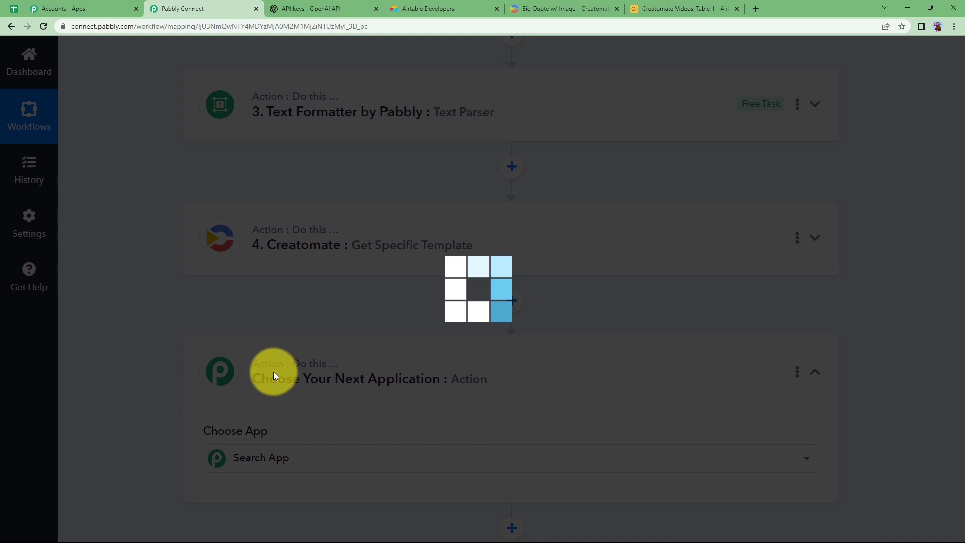
Step: Add Creatomate's Create Single Render action using the existing Creatomate #9 connection
click(314, 455)
text(creato)
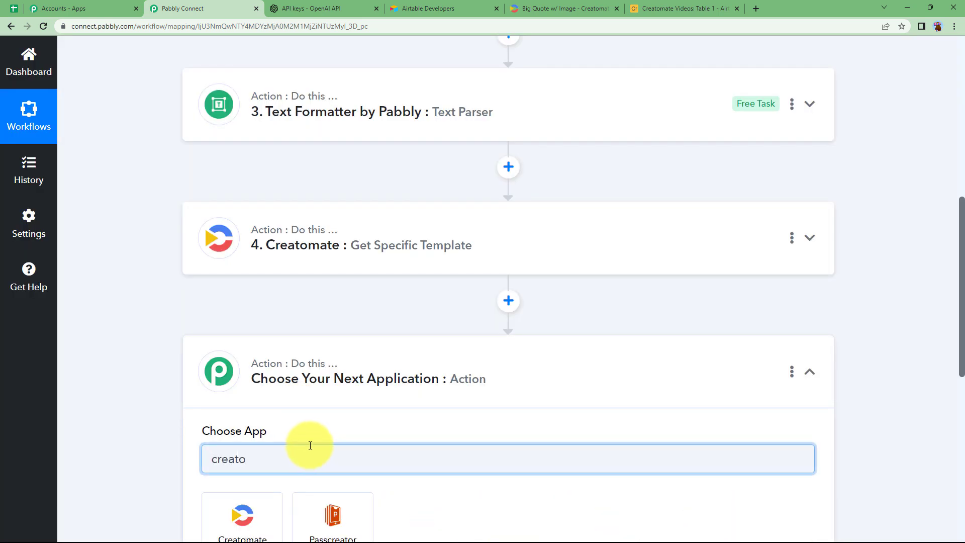
scroll(310, 446, down, 4)
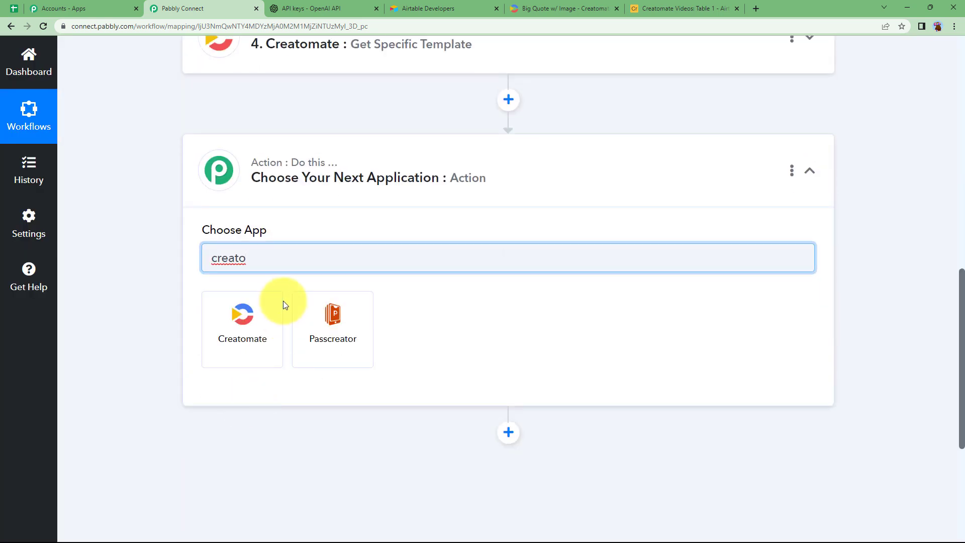
click(235, 322)
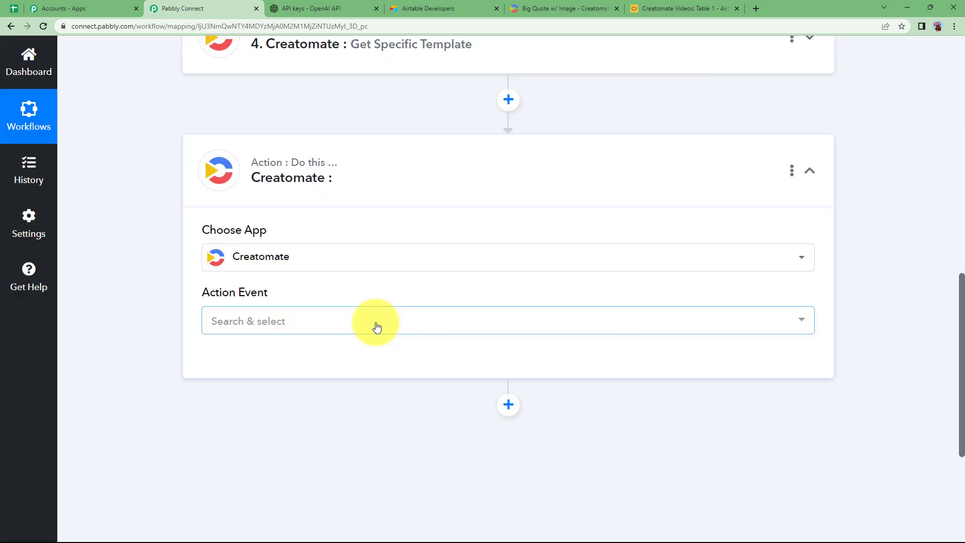
click(376, 326)
click(244, 397)
click(254, 361)
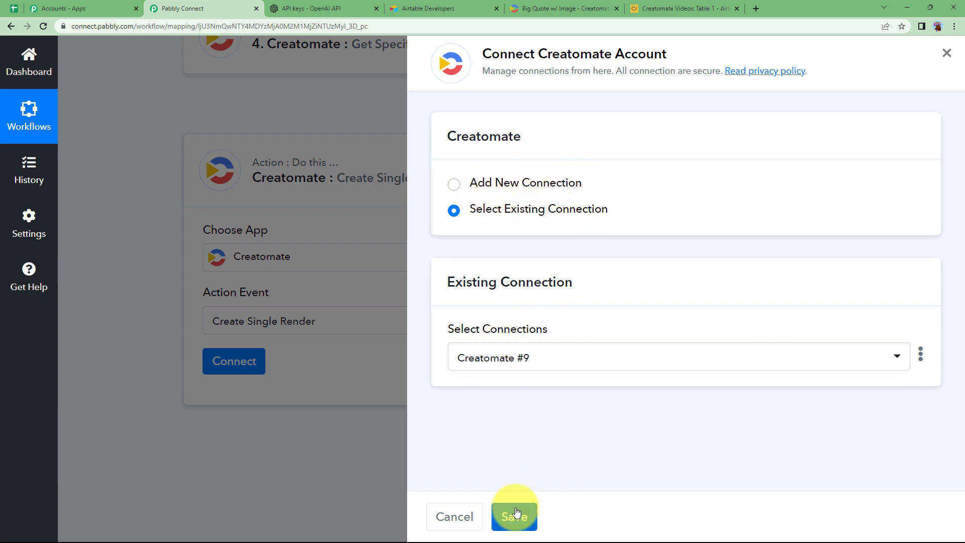
click(514, 517)
scroll(241, 406, down, 3)
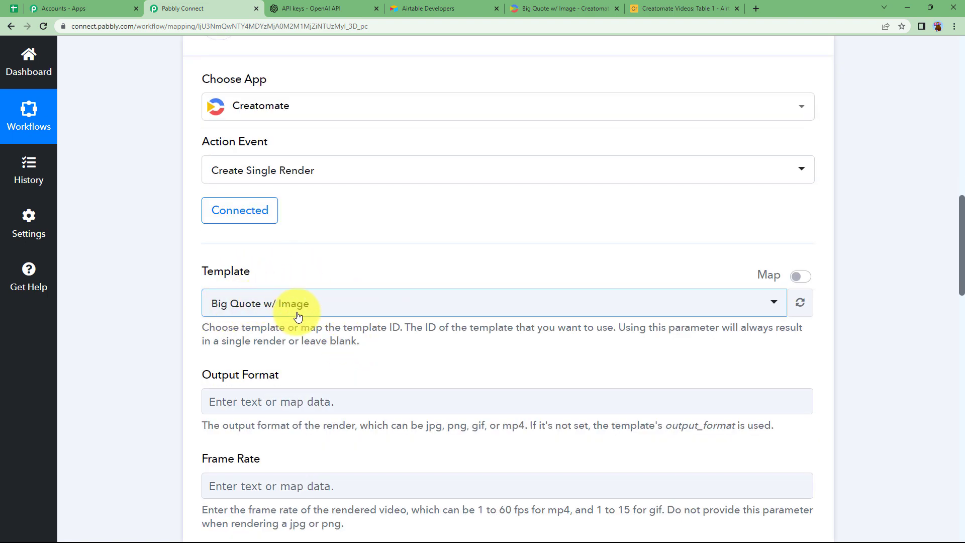
Step: Replace the fixed template ID with the Id mapped from step 4 Creatomate
click(800, 286)
drag(526, 301, 67, 338)
key(BackSpace)
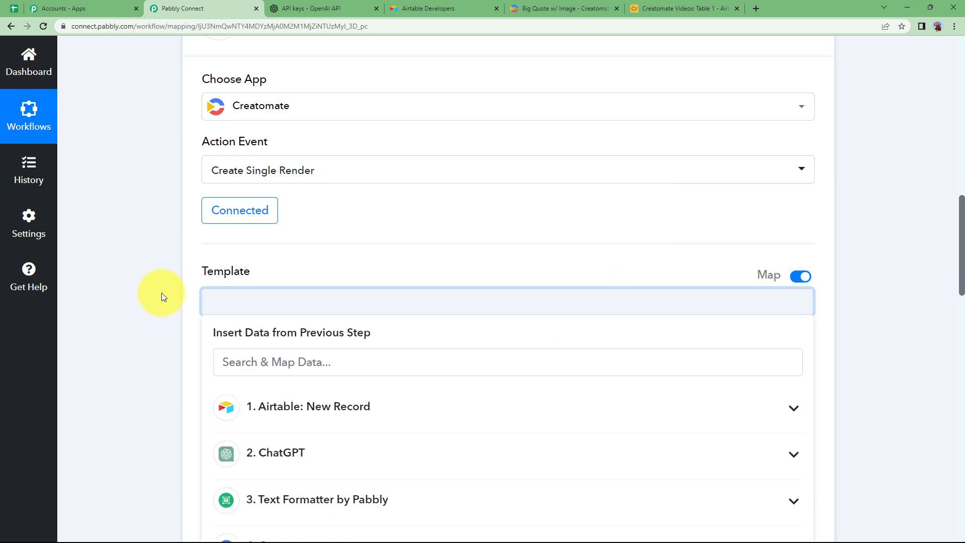
scroll(298, 462, down, 3)
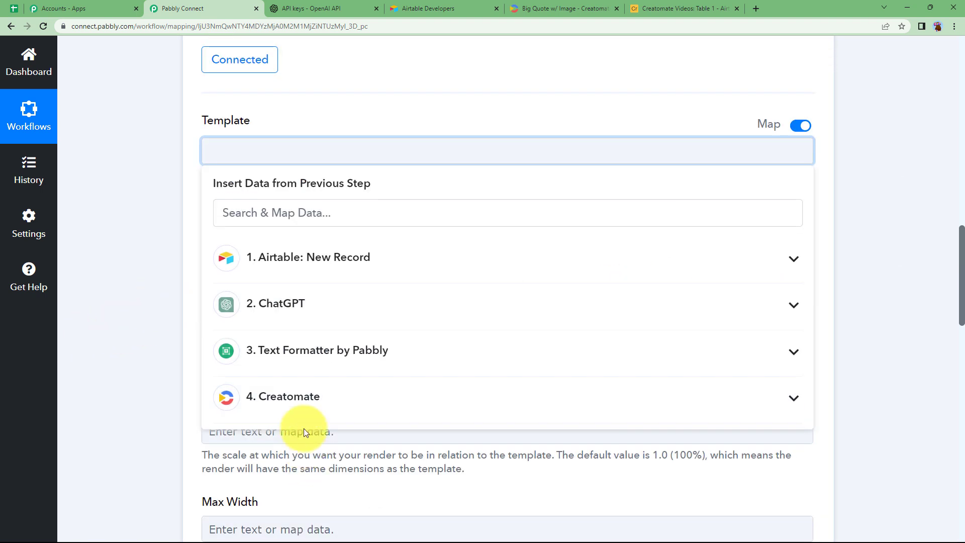
click(304, 402)
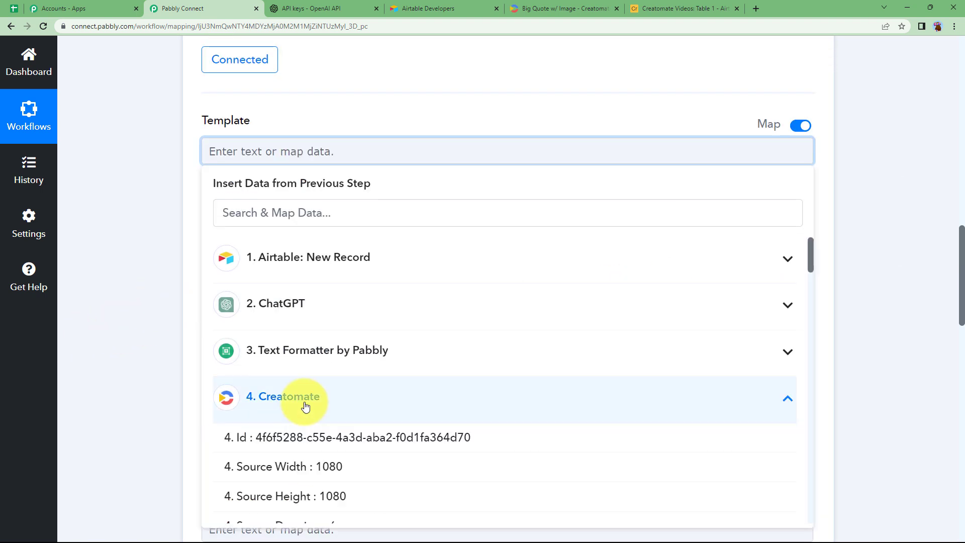
click(284, 438)
scroll(217, 179, down, 3)
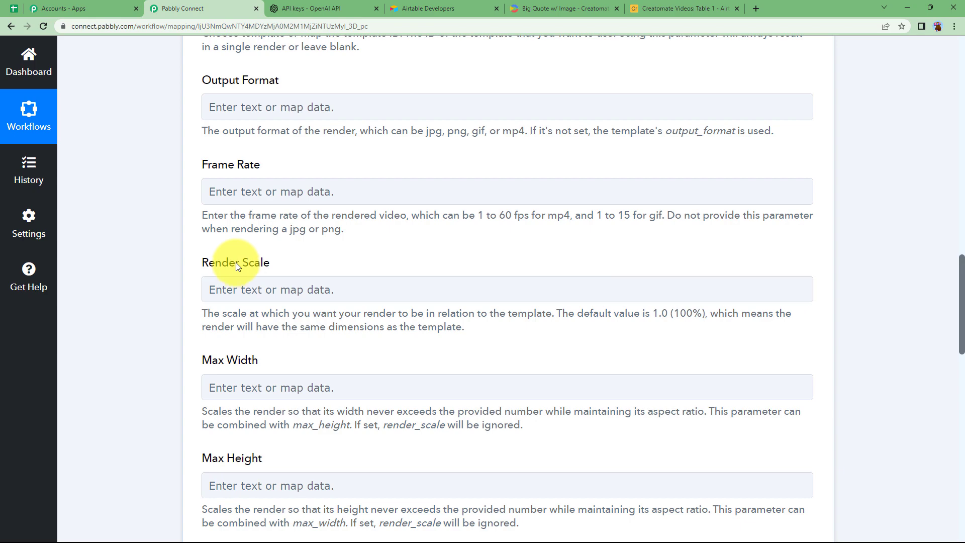
scroll(237, 265, up, 7)
scroll(174, 341, down, 3)
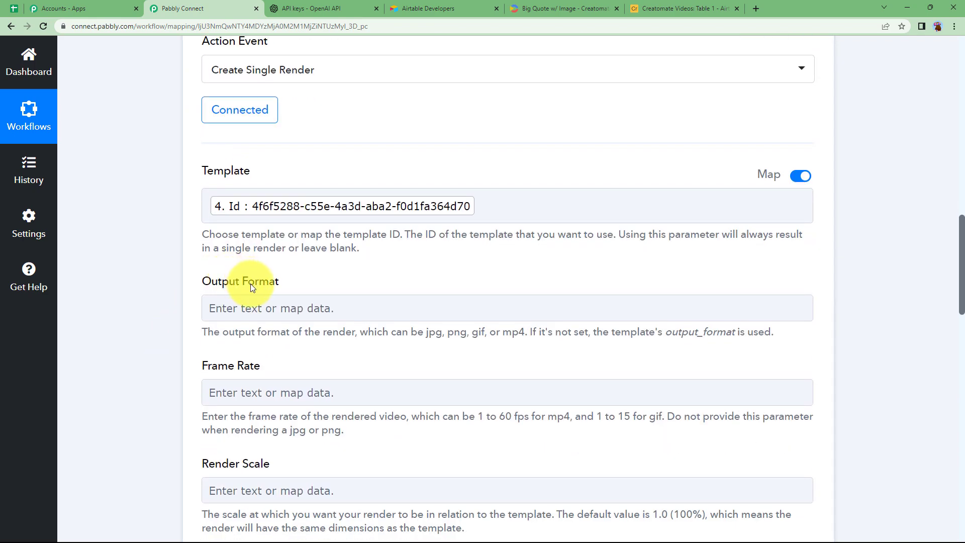
scroll(167, 351, down, 15)
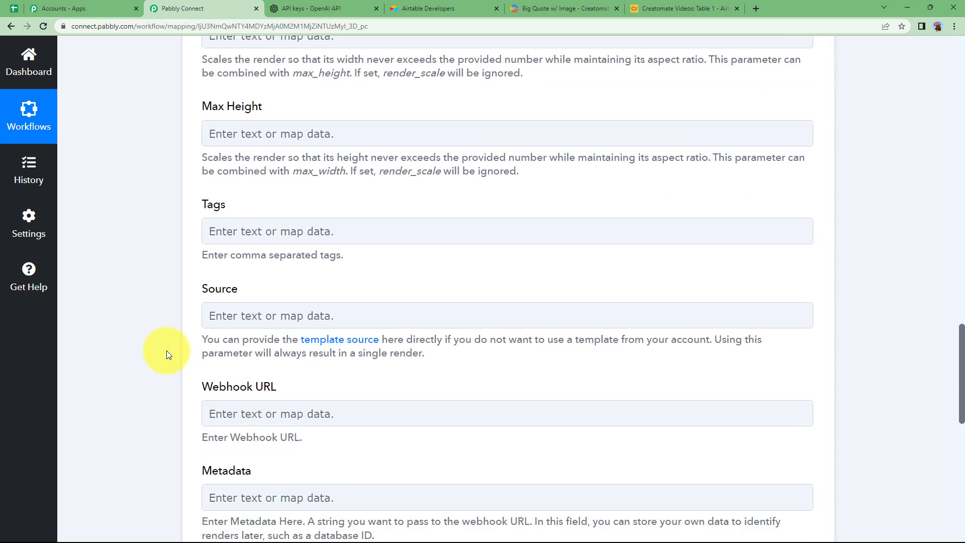
scroll(179, 355, down, 2)
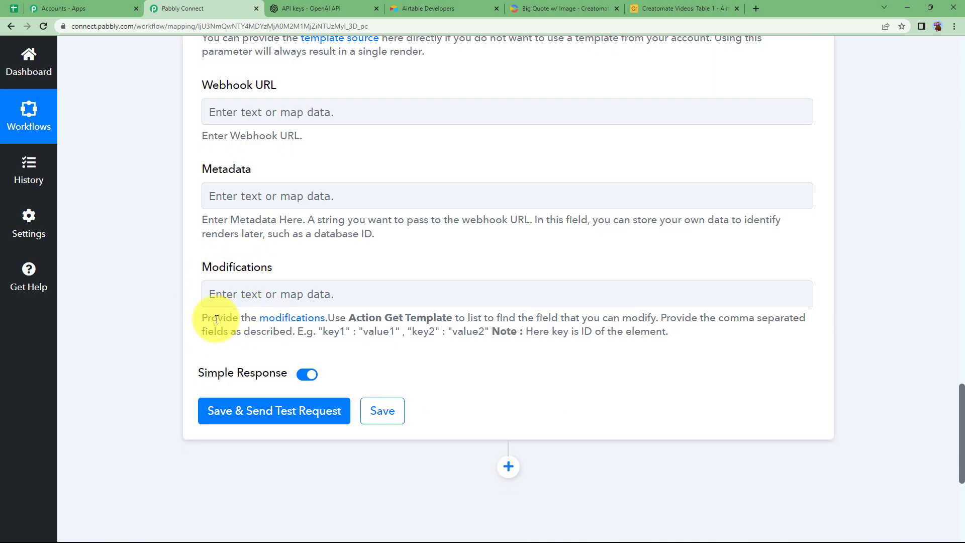
Step: Read Creatomate's documentation on render modifications
click(302, 322)
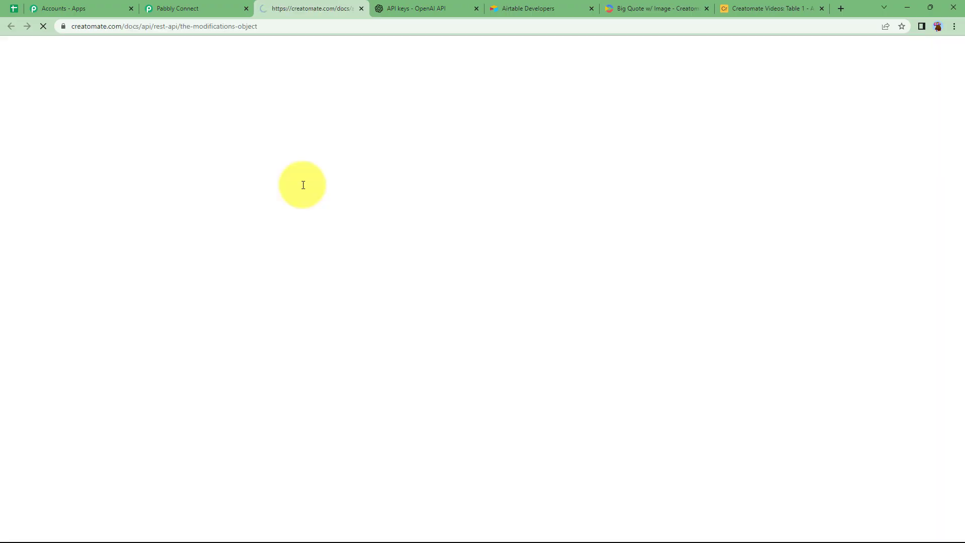
scroll(438, 316, down, 9)
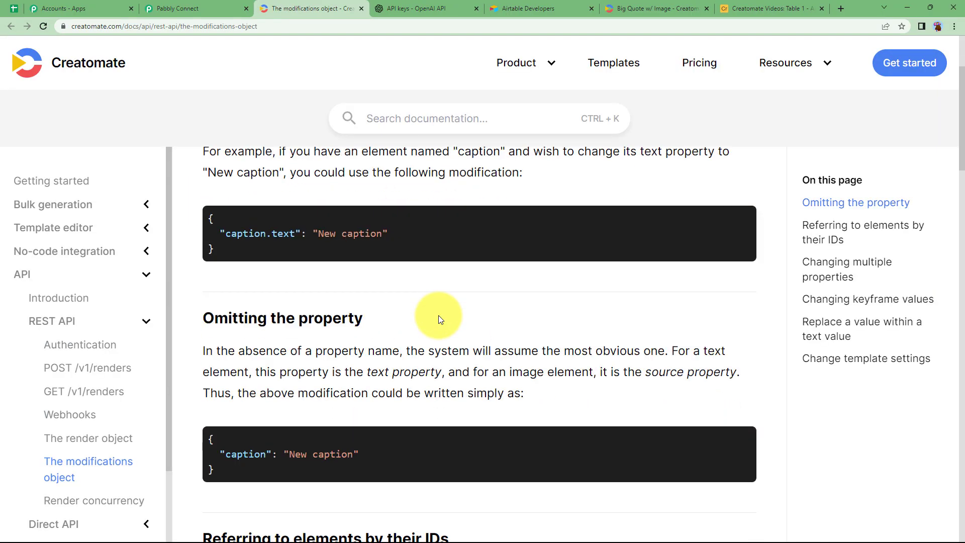
scroll(439, 316, up, 5)
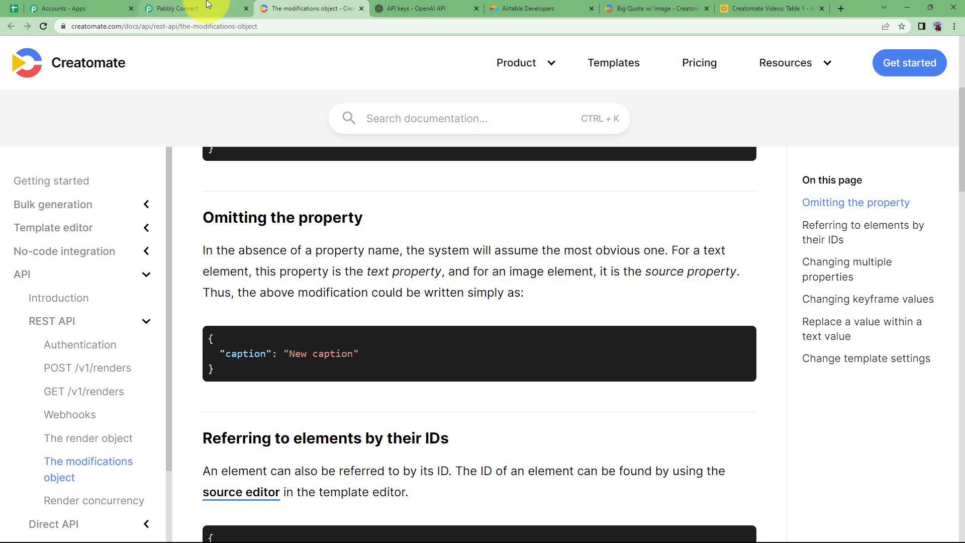
click(191, 9)
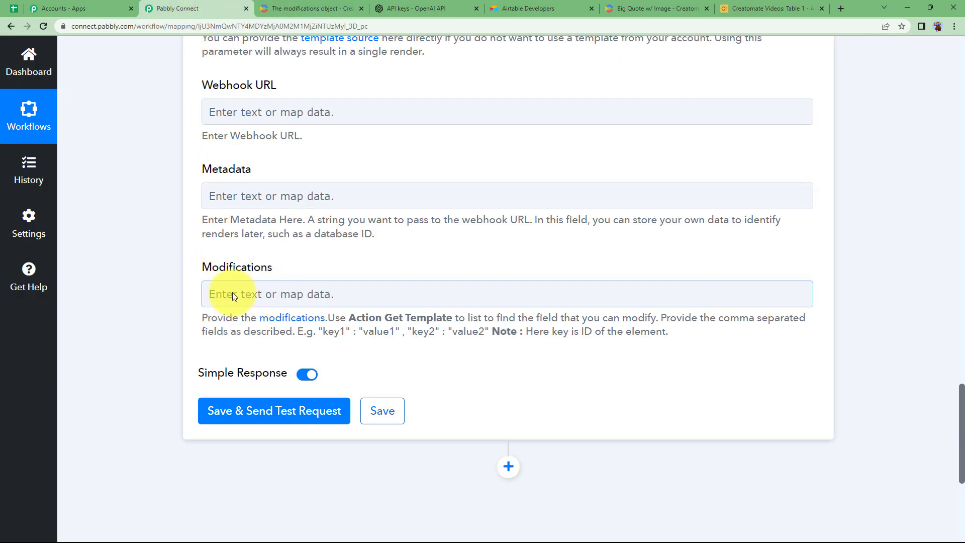
Step: Paste the help example "key1" : "value1" into Modifications and check the template's Quote element
drag(320, 332, 395, 331)
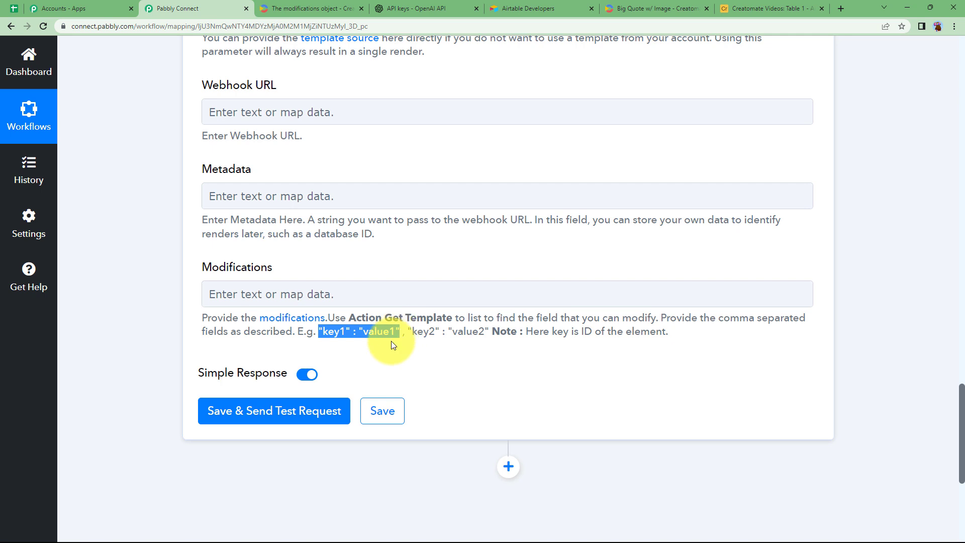
click(266, 297)
text("key1" : "value1")
click(196, 224)
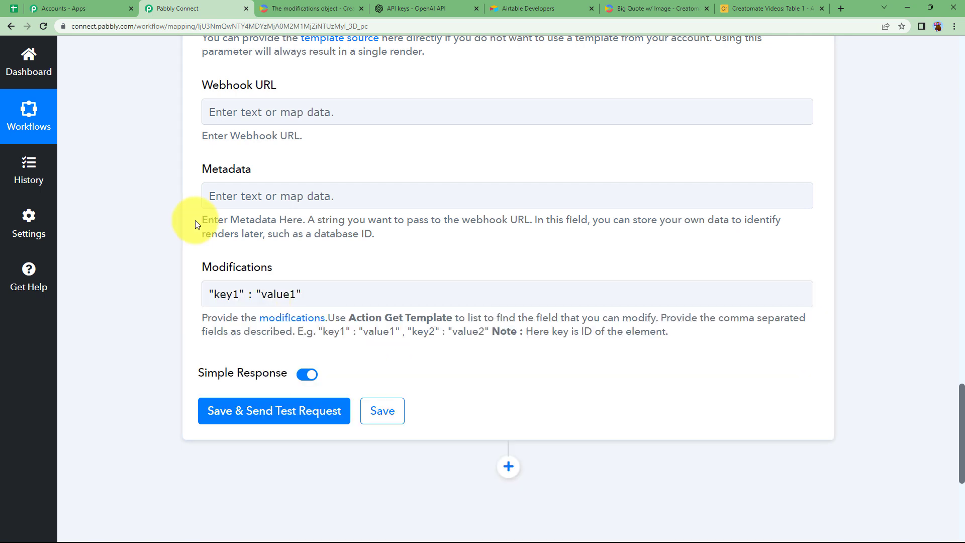
double_click(236, 297)
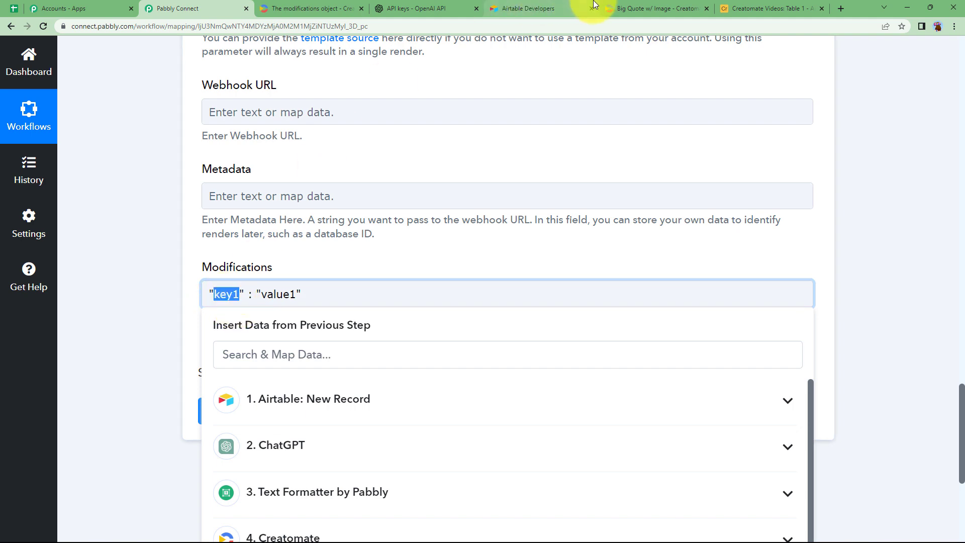
click(623, 8)
click(438, 201)
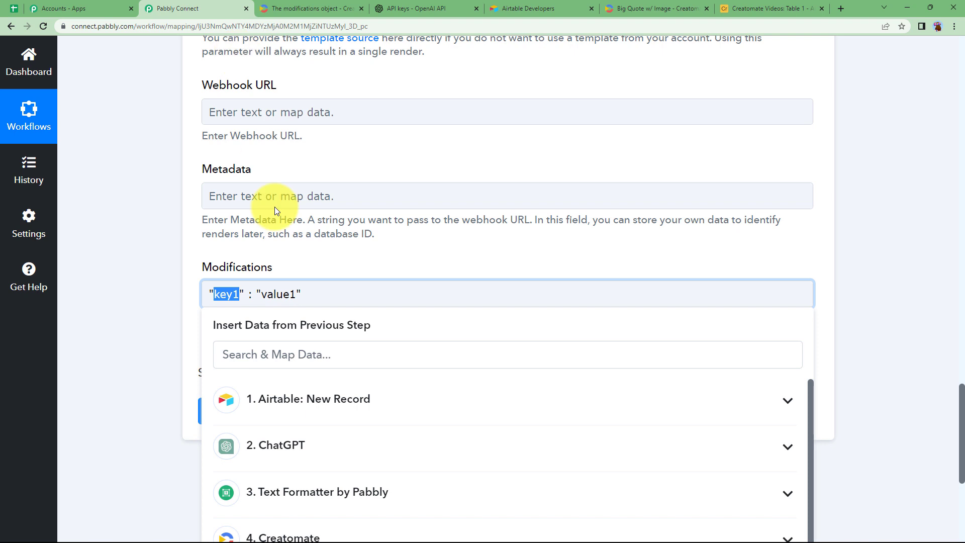
click(191, 8)
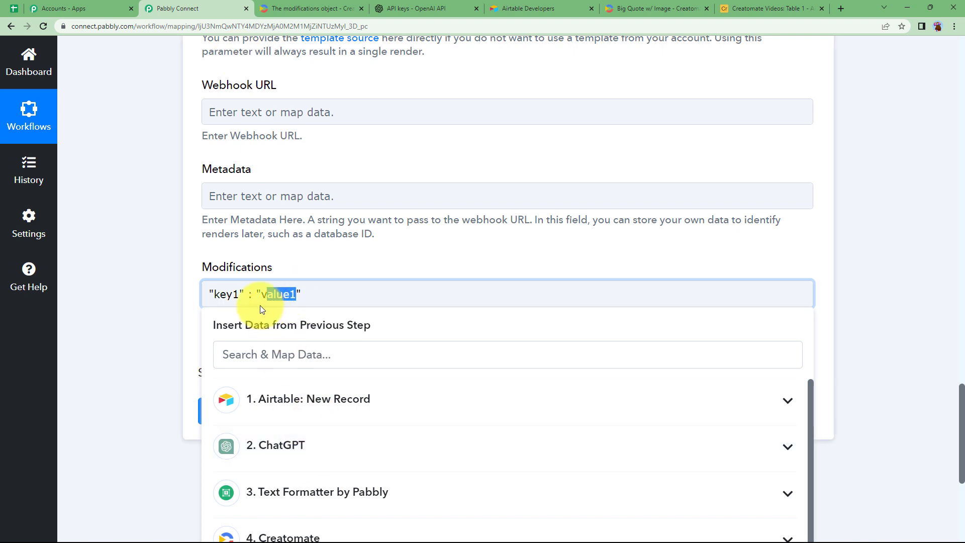
Step: Preview the quote animation in the Big Quote w/ Image template editor
click(639, 8)
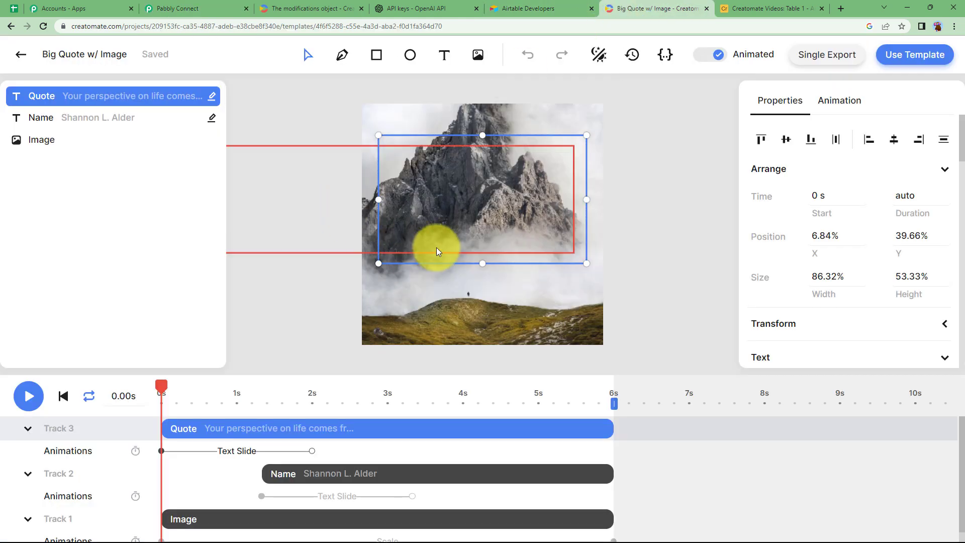
drag(161, 387, 253, 388)
click(196, 9)
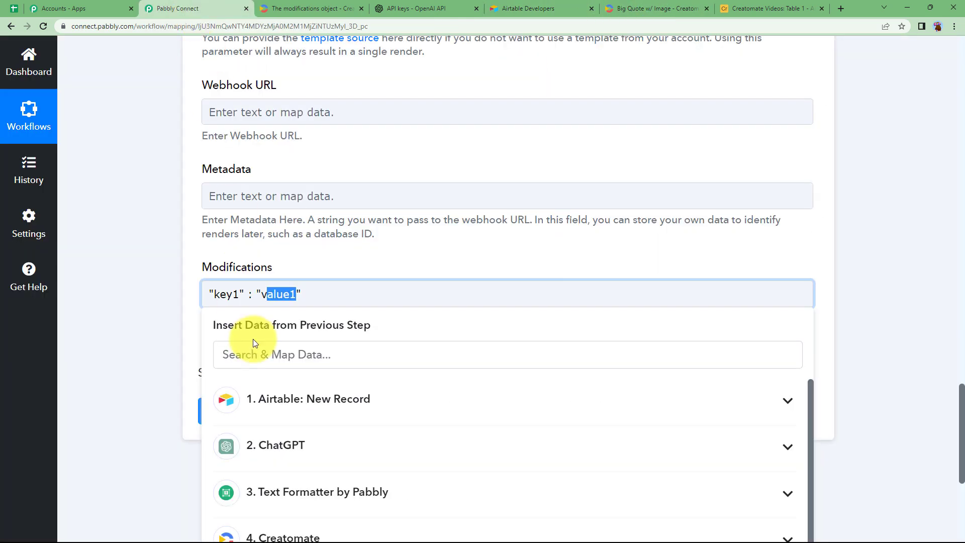
click(638, 6)
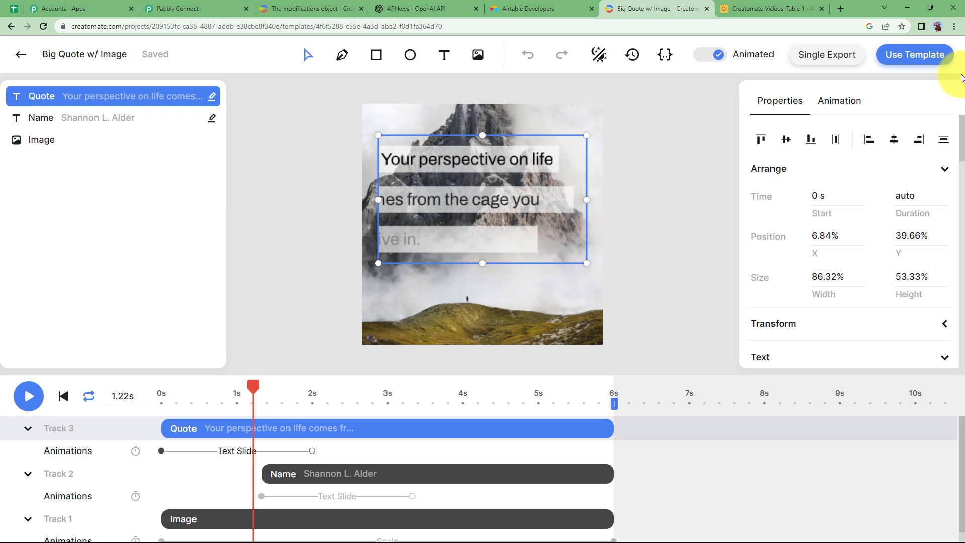
Step: Copy the Quote element key from the template's API Integration example
click(930, 58)
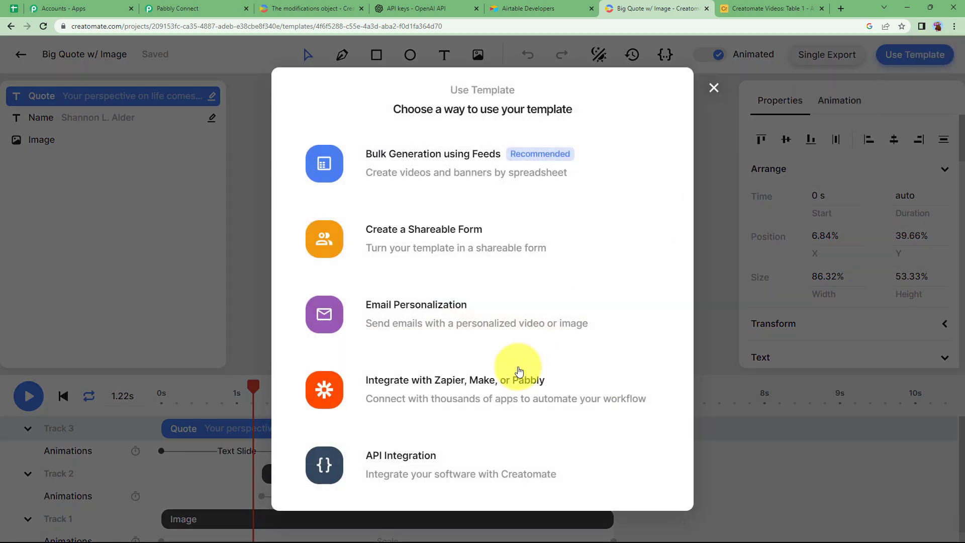
click(408, 468)
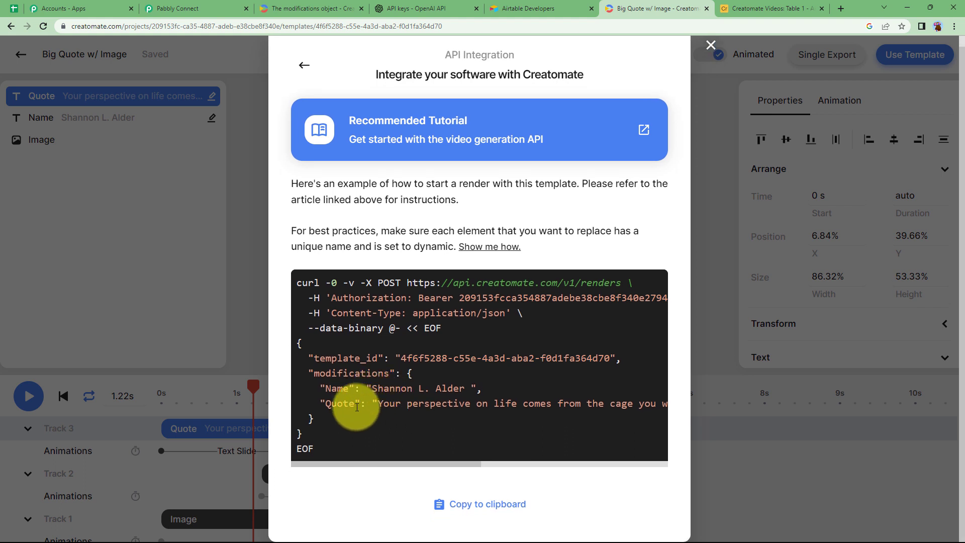
drag(339, 411, 325, 410)
key(ctrl+c)
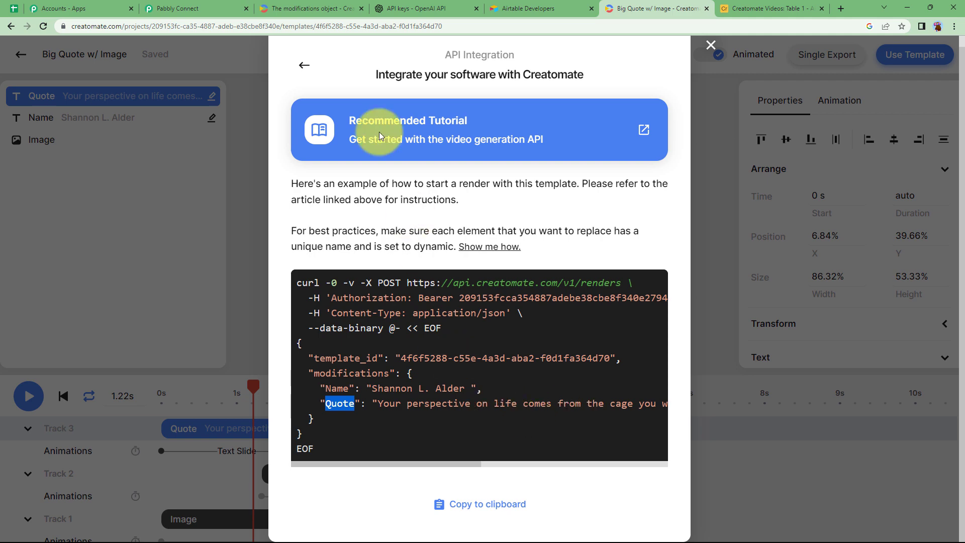
key(ctrl+2)
click(314, 365)
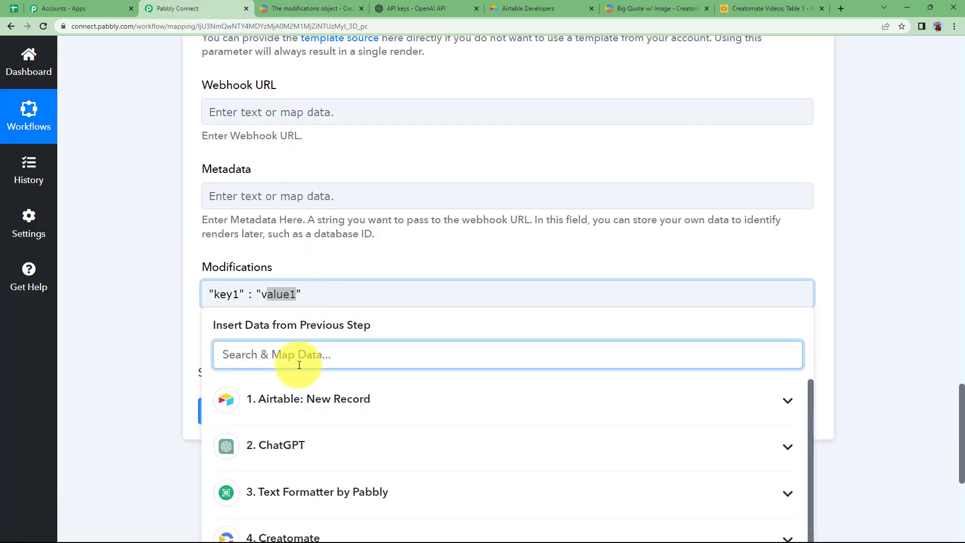
Step: Replace the key1 placeholder with the Quote element name
key(ctrl+v)
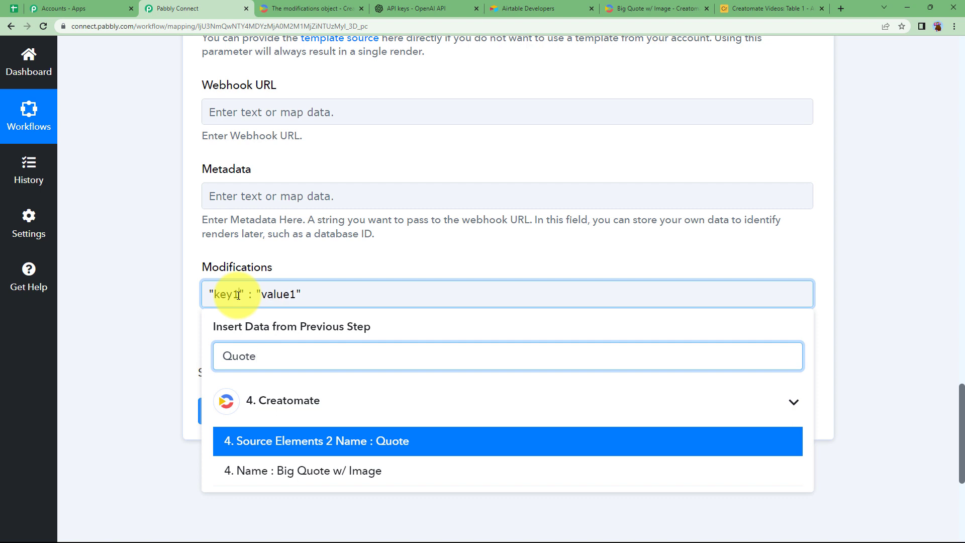
click(238, 295)
key(BackSpace)
key(BackSpace)
key(BackSpace)
key(BackSpace)
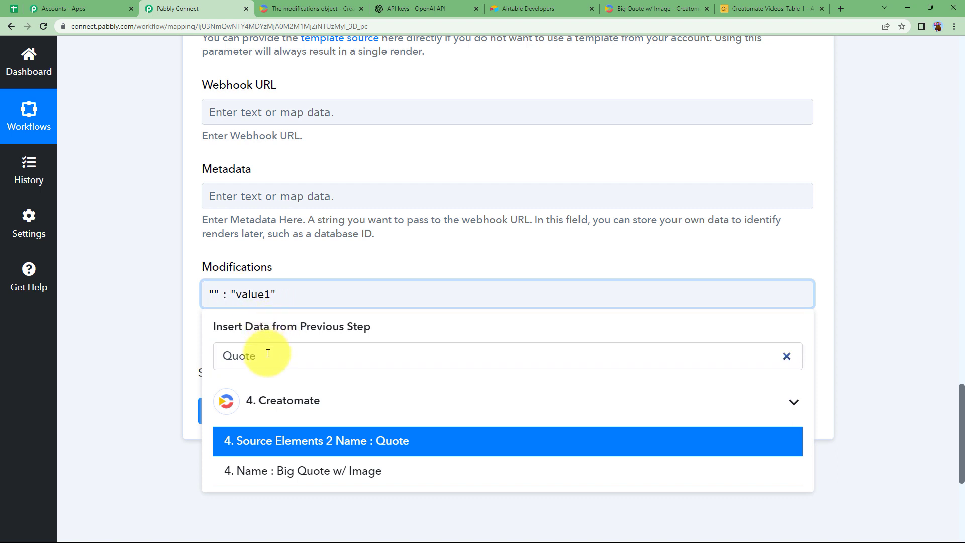
click(345, 443)
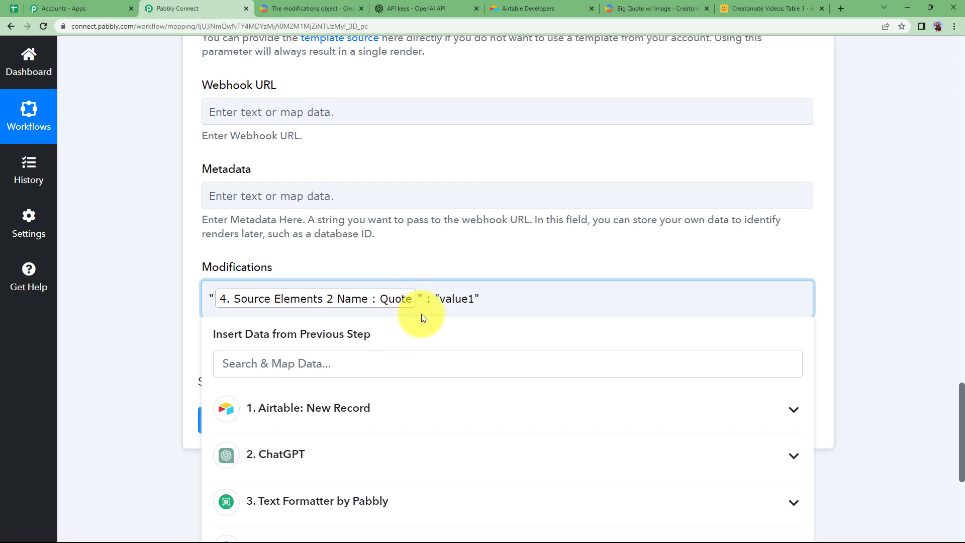
Step: Replace value1 with the Text Formatter's step 3 Result as the quote value
click(473, 300)
key(BackSpace)
key(BackSpace)
scroll(271, 425, down, 3)
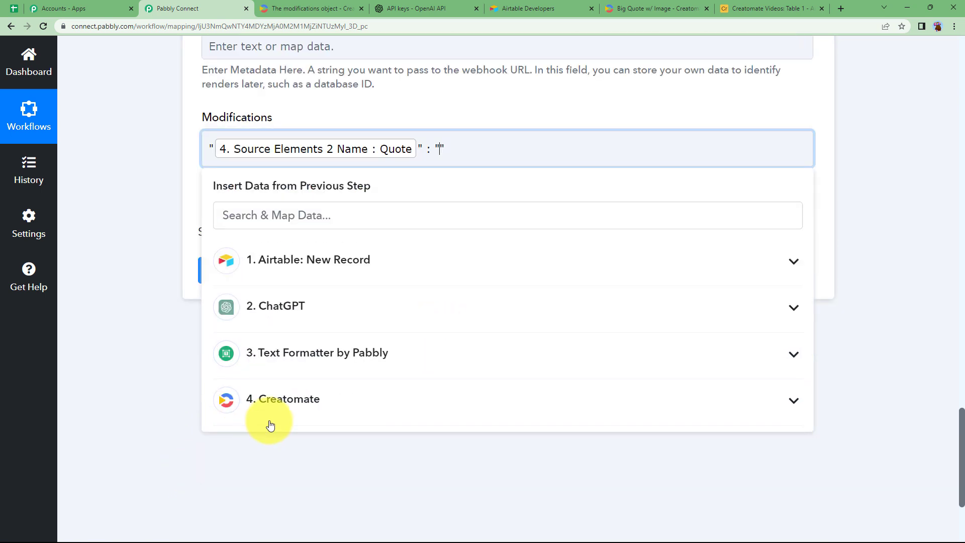
click(295, 358)
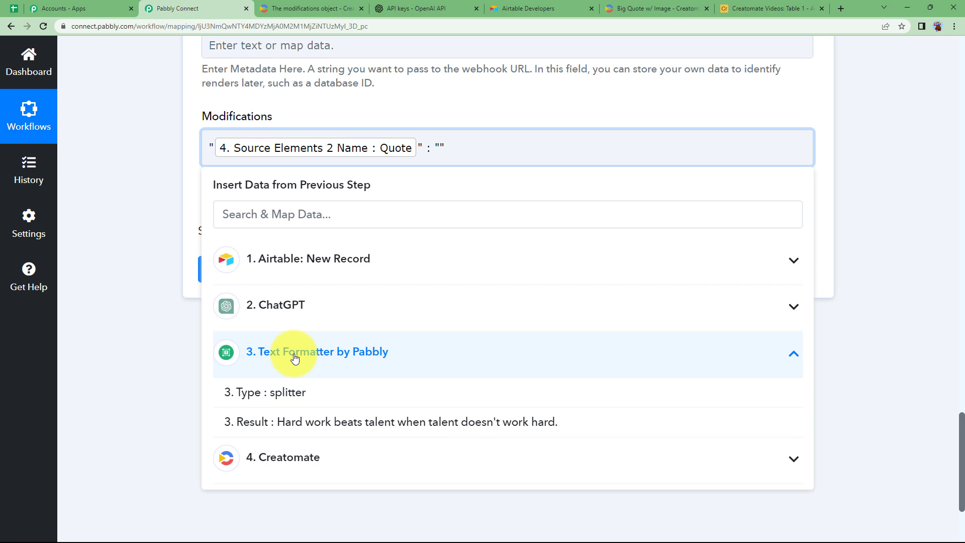
click(303, 423)
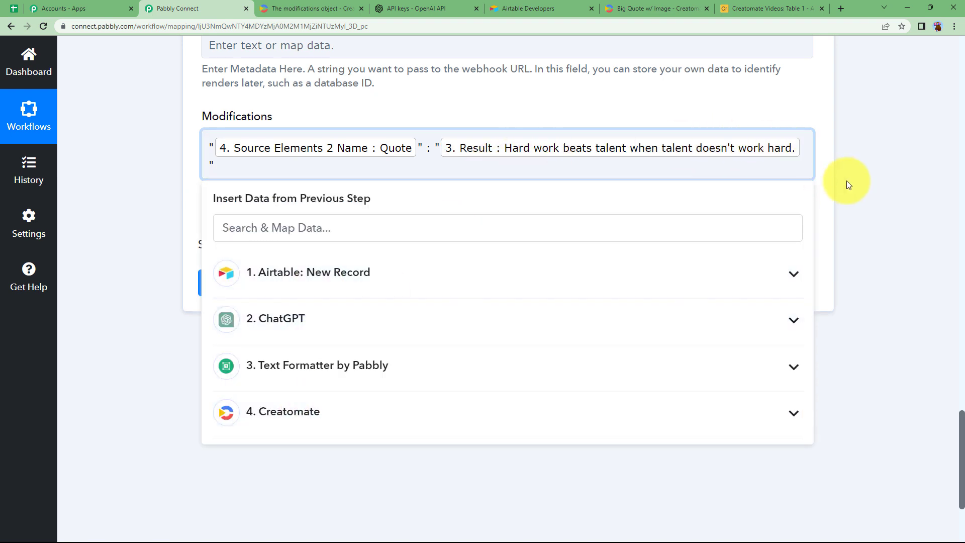
click(847, 180)
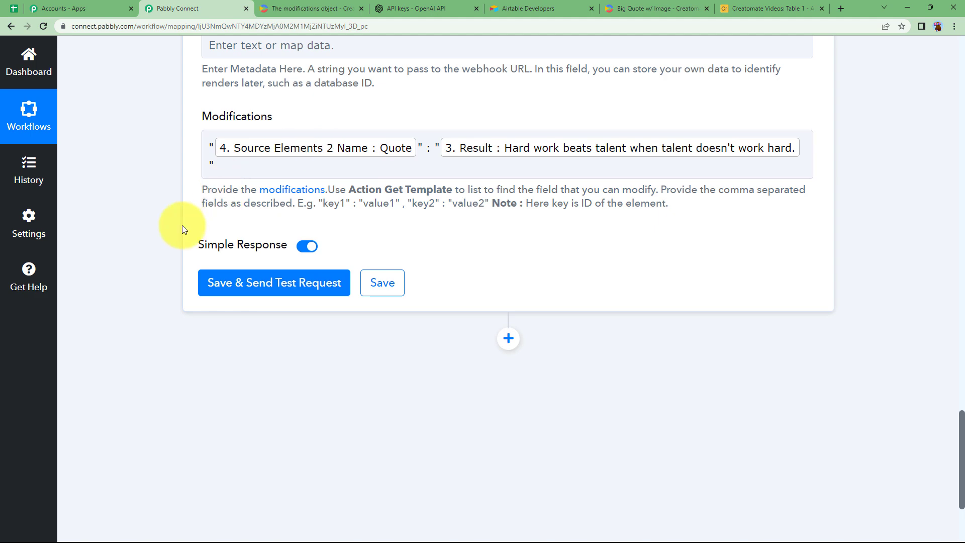
scroll(201, 232, down, 1)
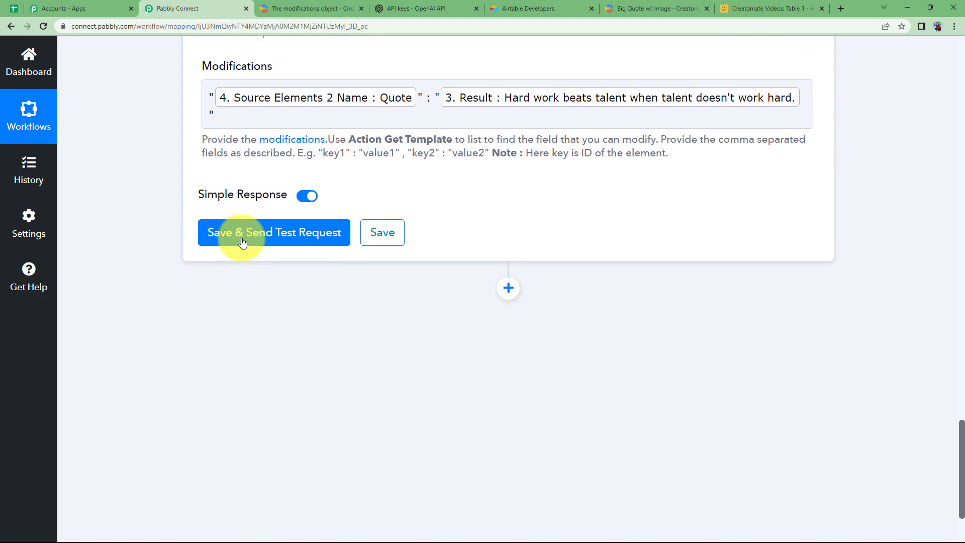
click(505, 4)
click(737, 8)
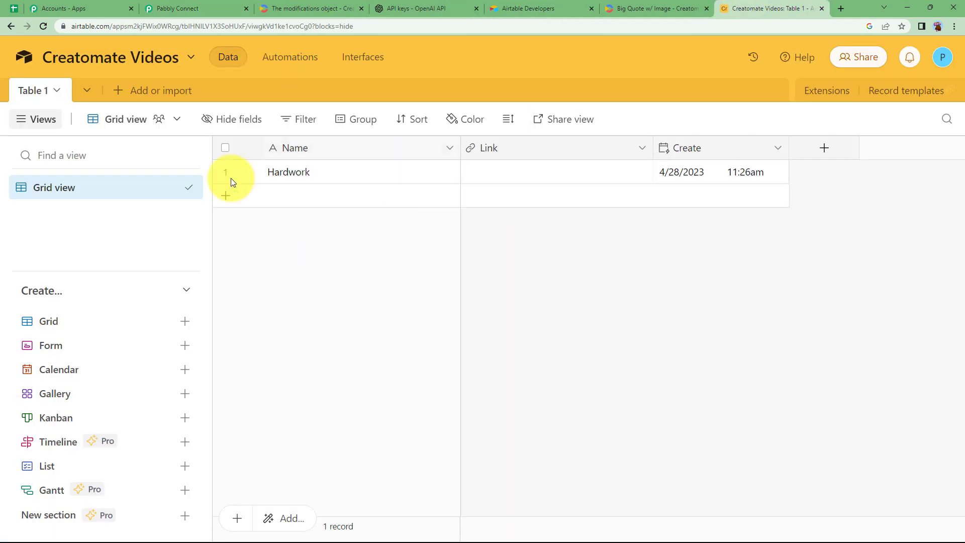
Step: Save the Creatomate render step and send a test request
click(190, 8)
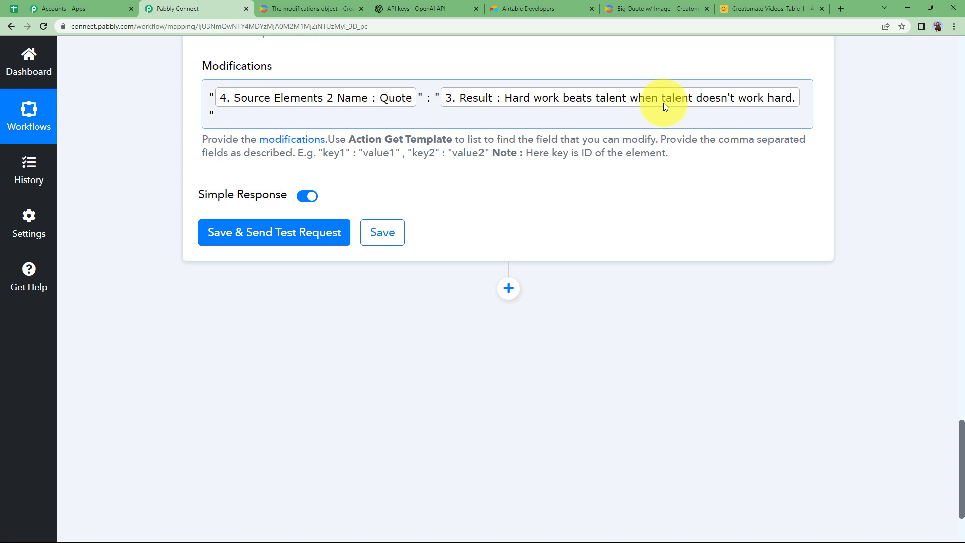
click(312, 240)
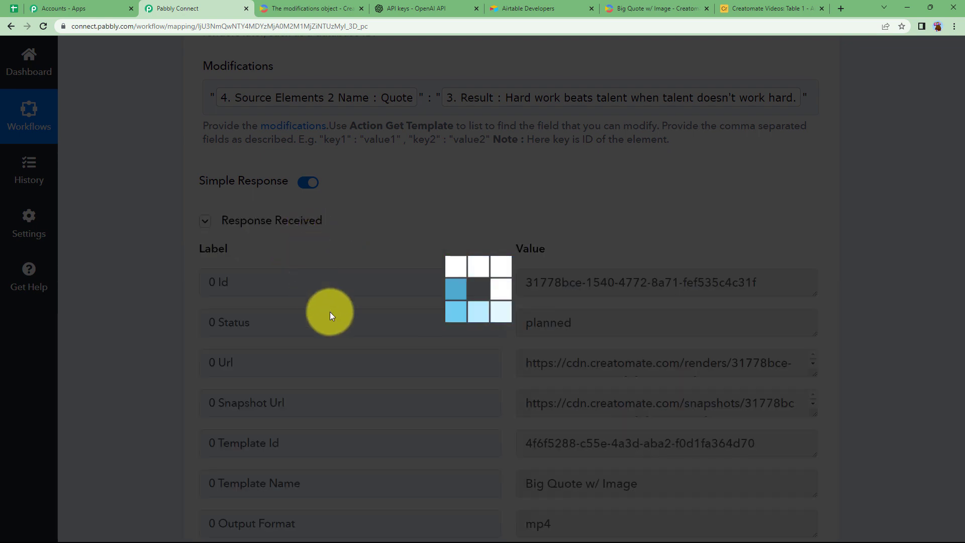
Step: Open the test render's Url in a new tab and watch the rendered quote video
scroll(503, 312, down, 2)
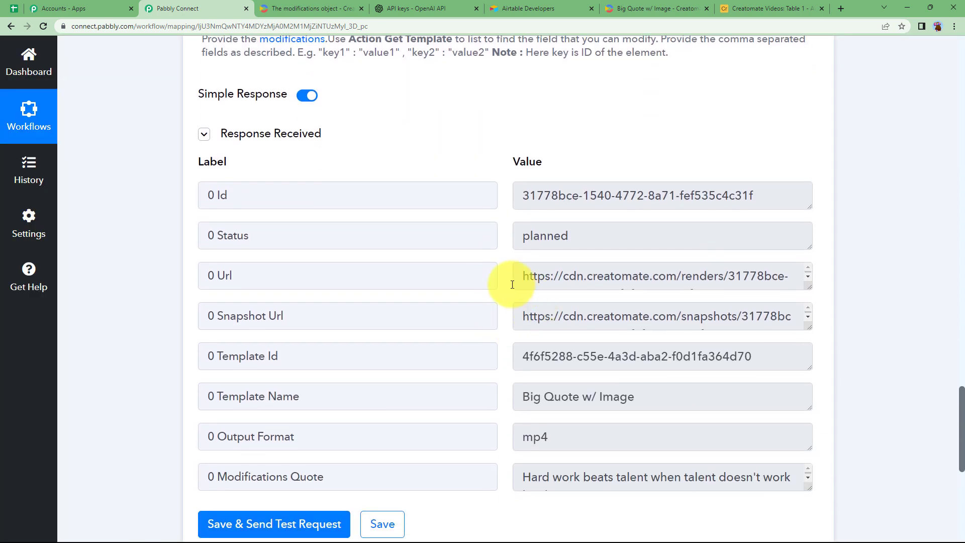
drag(524, 277, 782, 309)
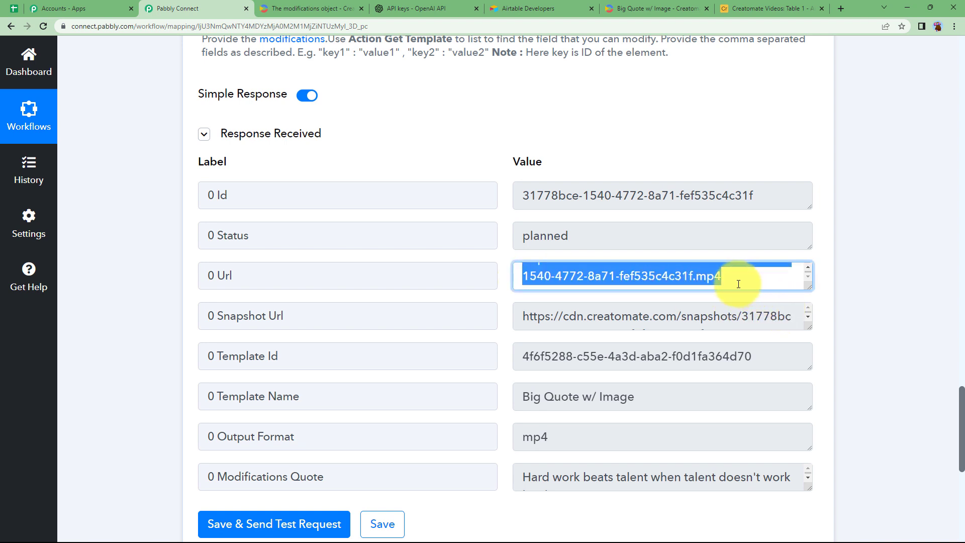
right_click(679, 280)
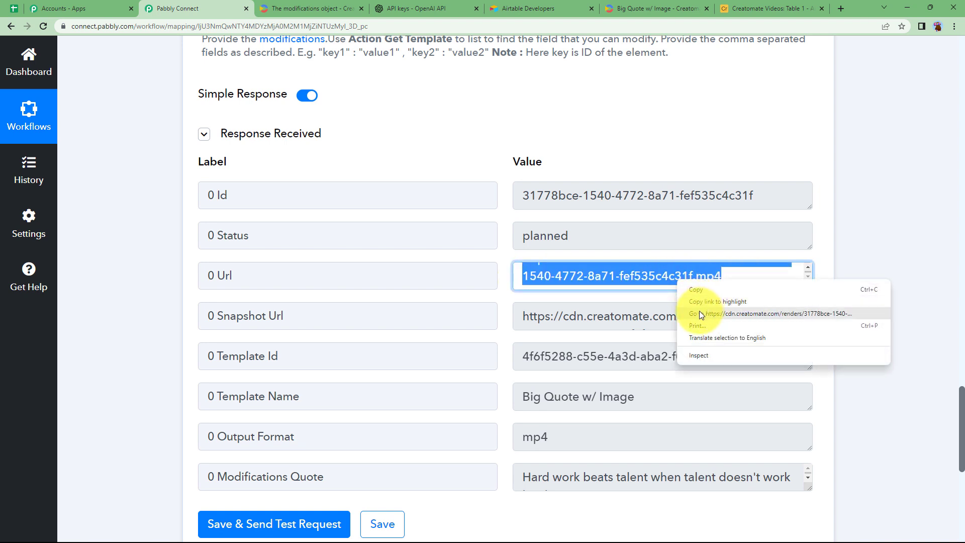
click(701, 314)
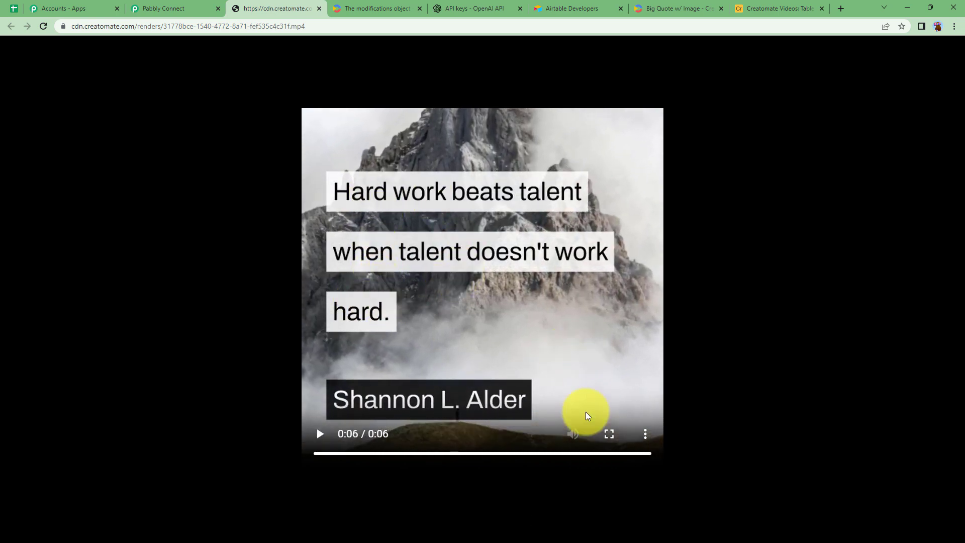
click(645, 433)
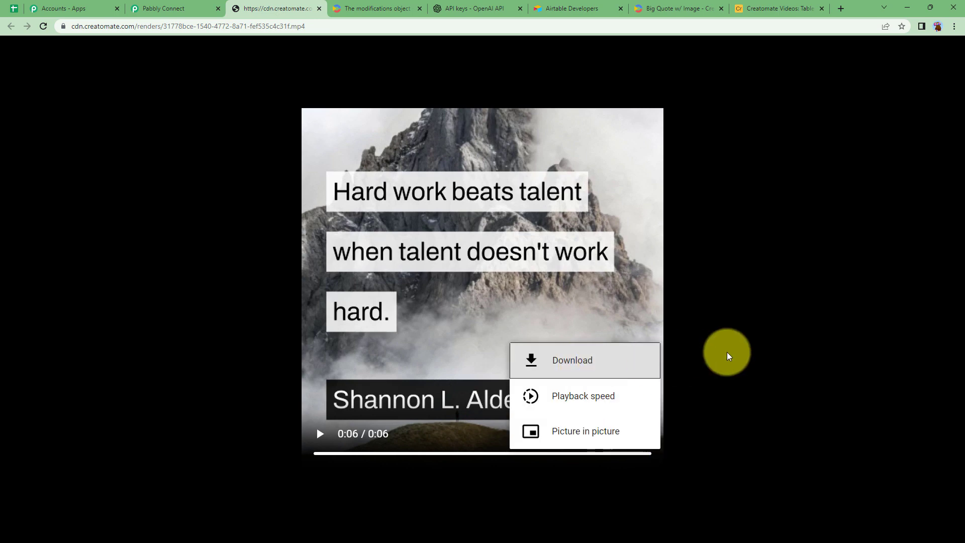
click(728, 351)
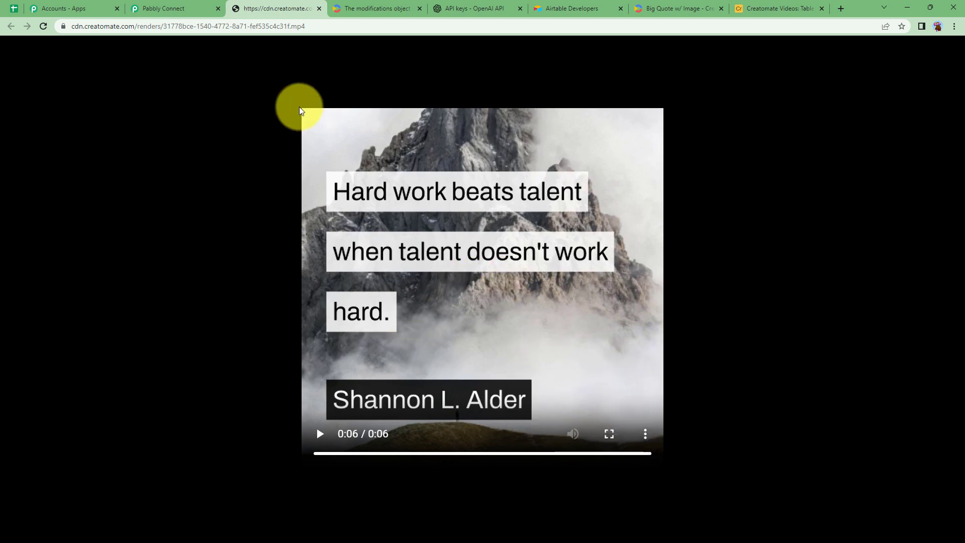
click(199, 6)
click(158, 167)
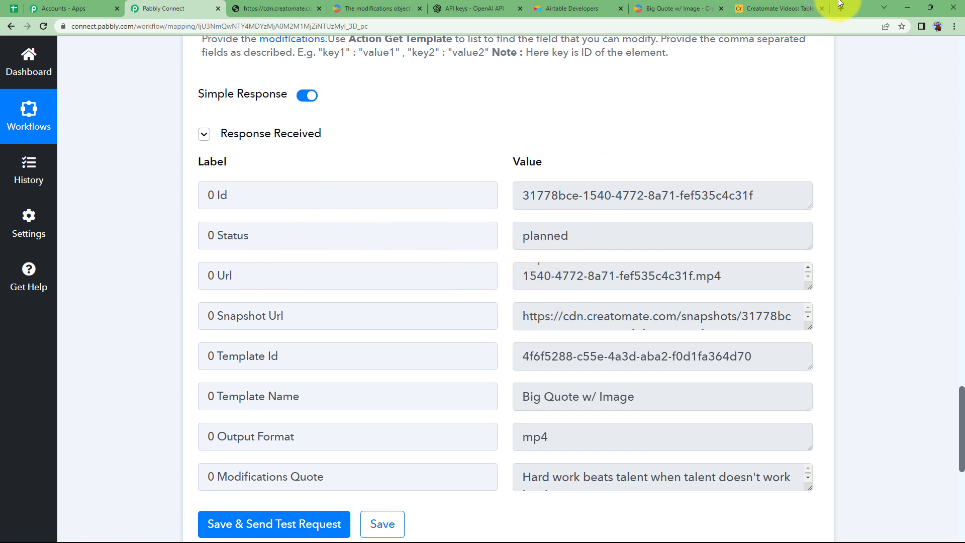
click(785, 8)
Step: Add a new action step below the Creatomate render step
click(514, 175)
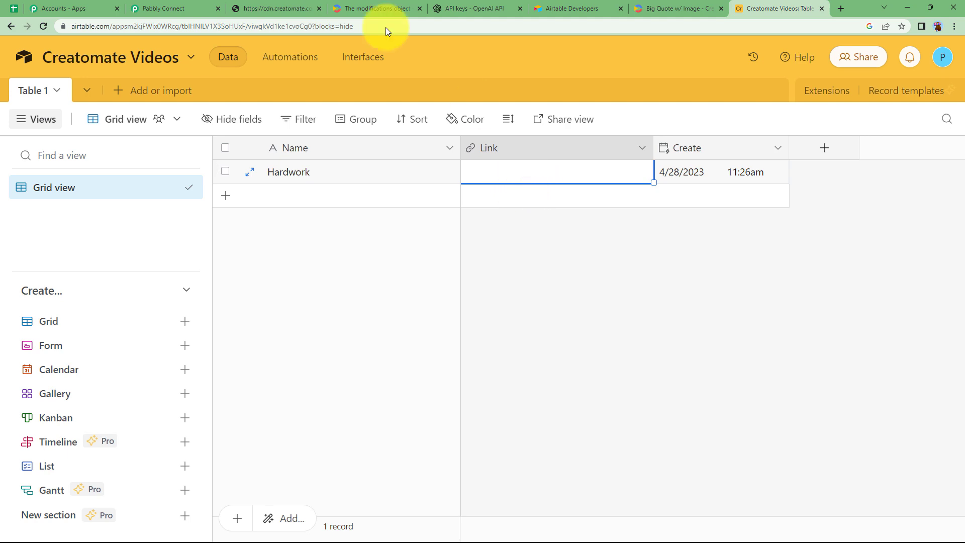
click(166, 9)
scroll(509, 431, down, 3)
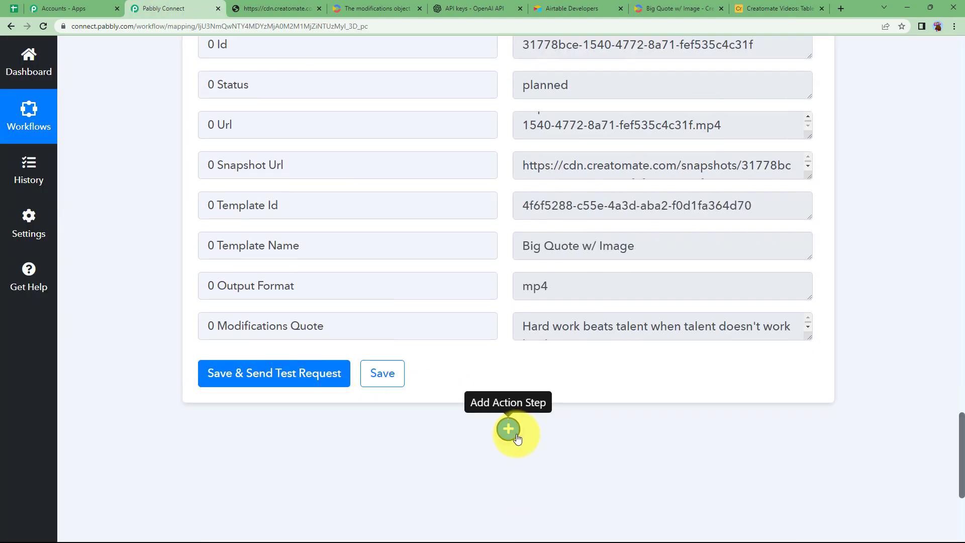
click(510, 431)
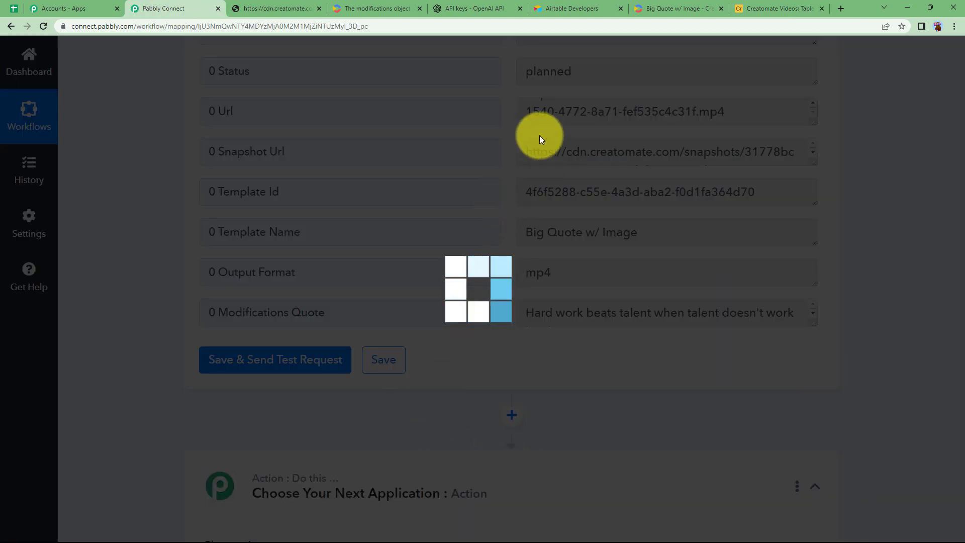
scroll(589, 166, up, 3)
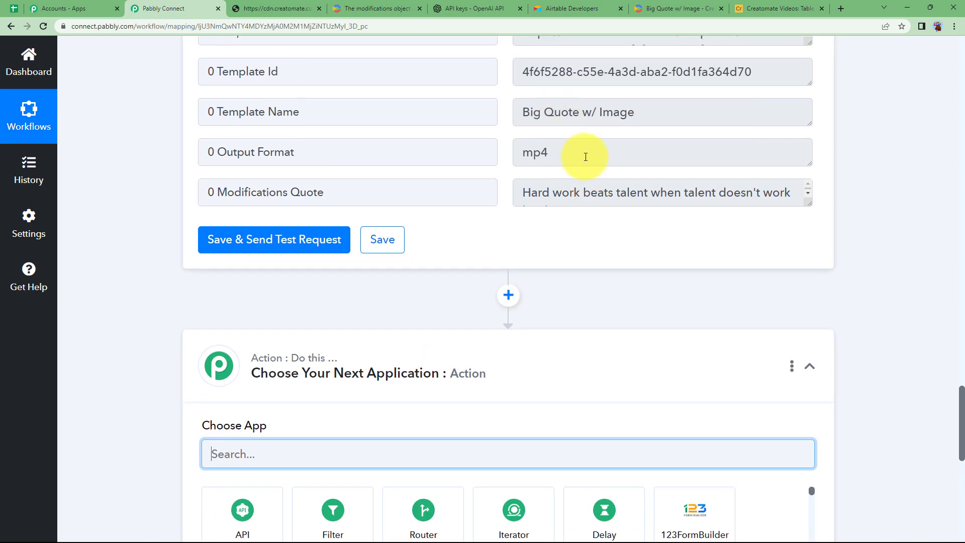
scroll(390, 328, down, 2)
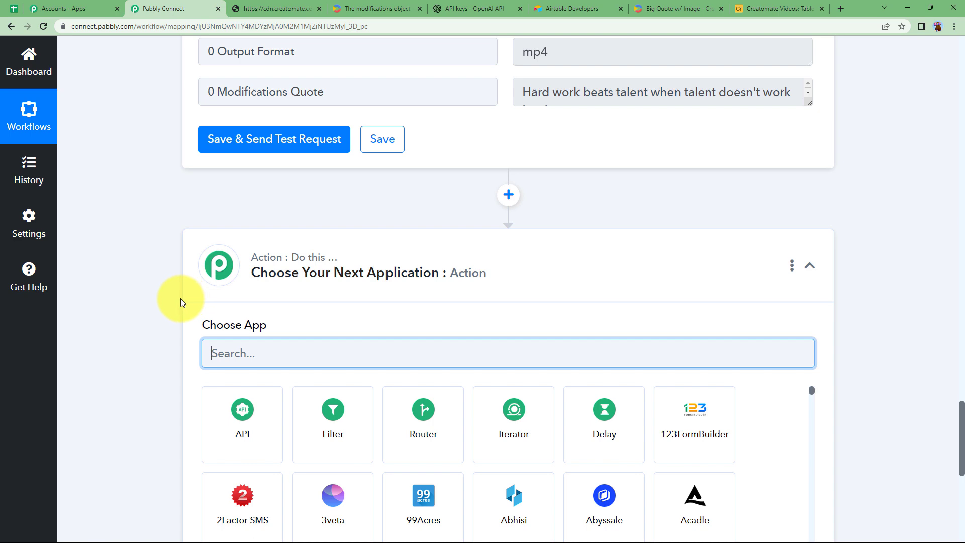
Step: Check the Hardwork record's Name and empty Link cell in the Airtable table
click(800, 8)
click(307, 176)
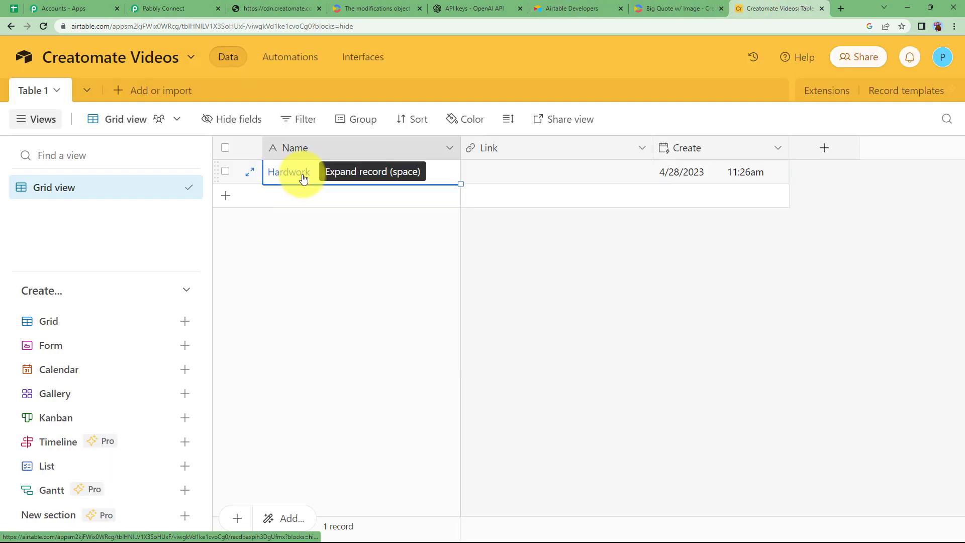
click(312, 240)
click(171, 8)
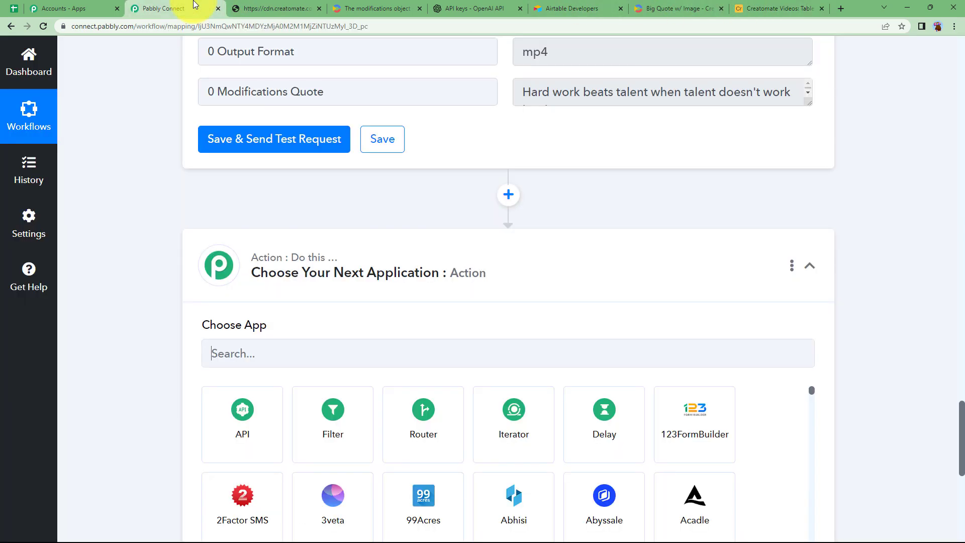
click(777, 8)
click(505, 176)
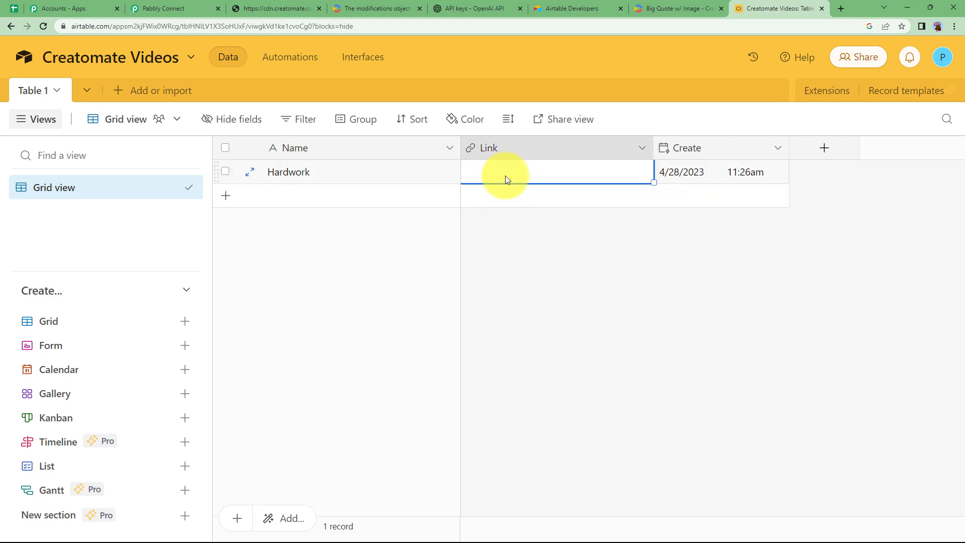
click(182, 8)
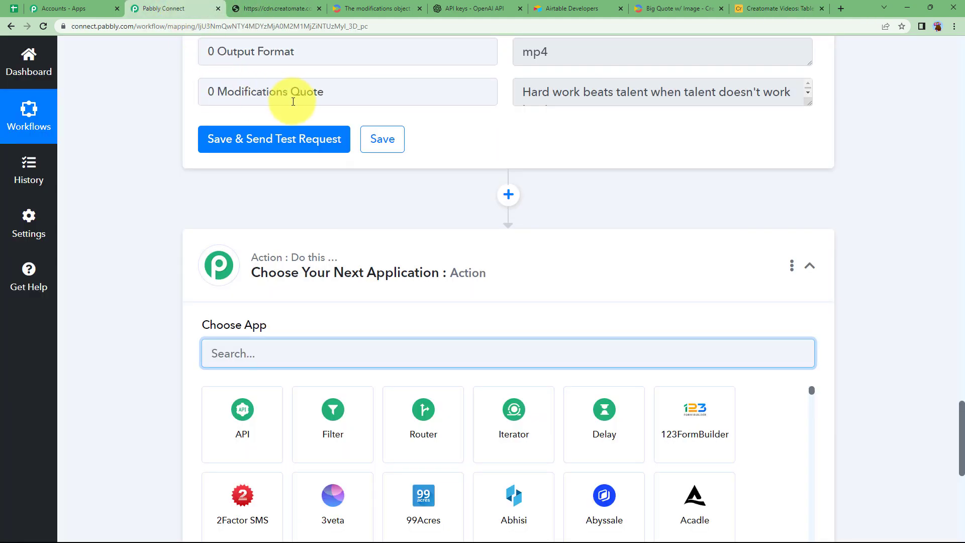
click(764, 8)
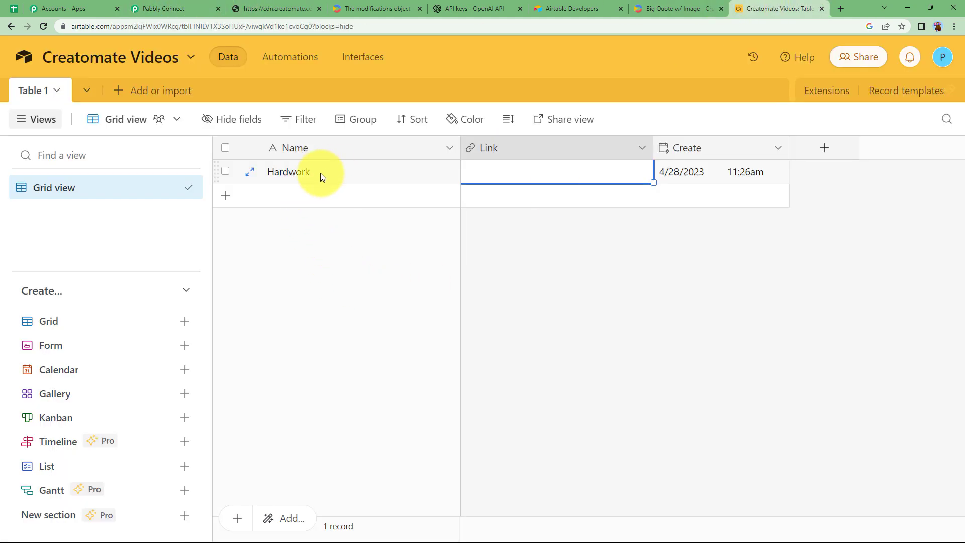
click(178, 9)
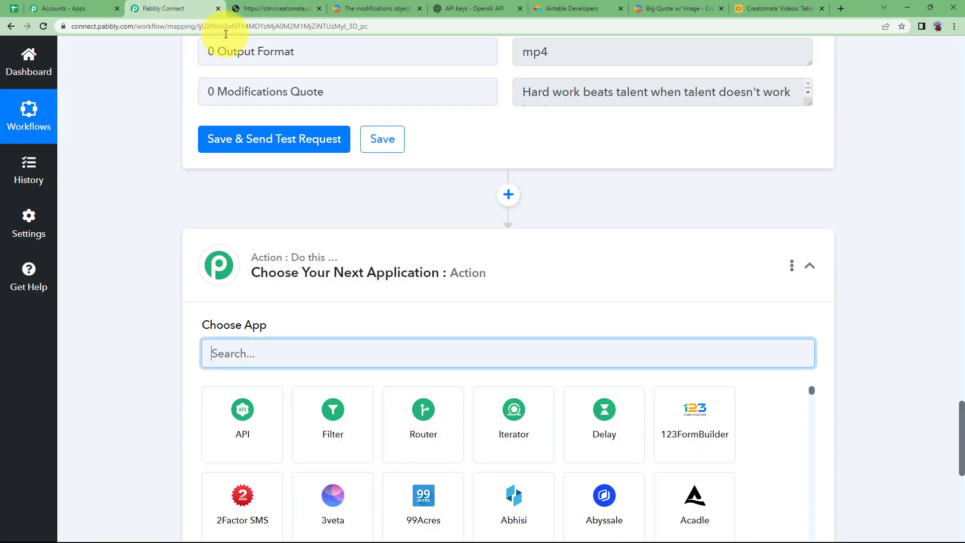
Step: Set the step to Airtable Update Record with the existing Airtable connection
text(ai)
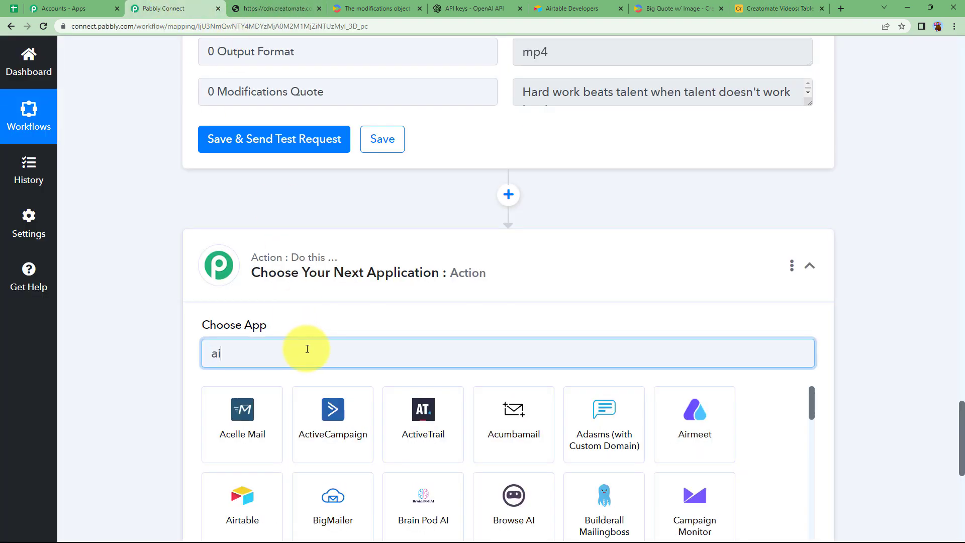
text(rta)
click(261, 418)
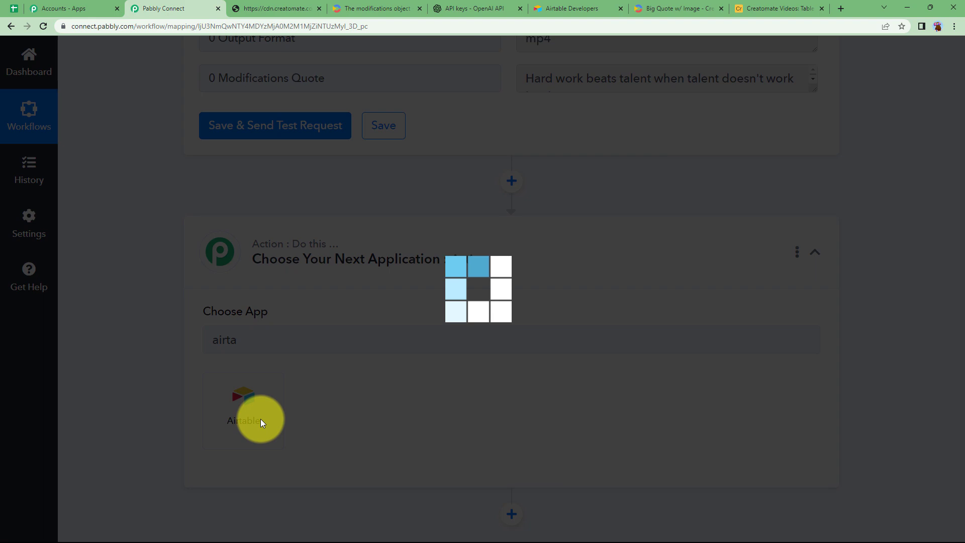
click(304, 177)
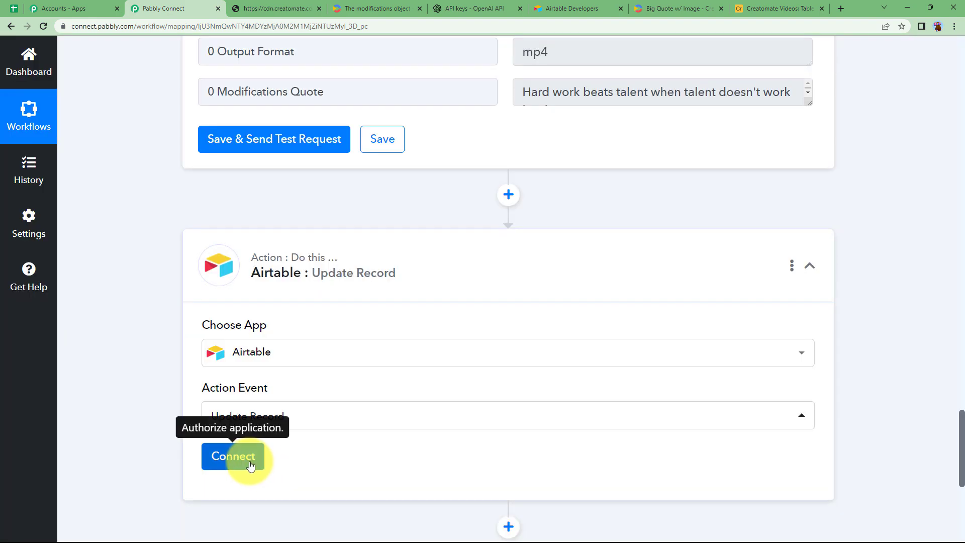
click(245, 456)
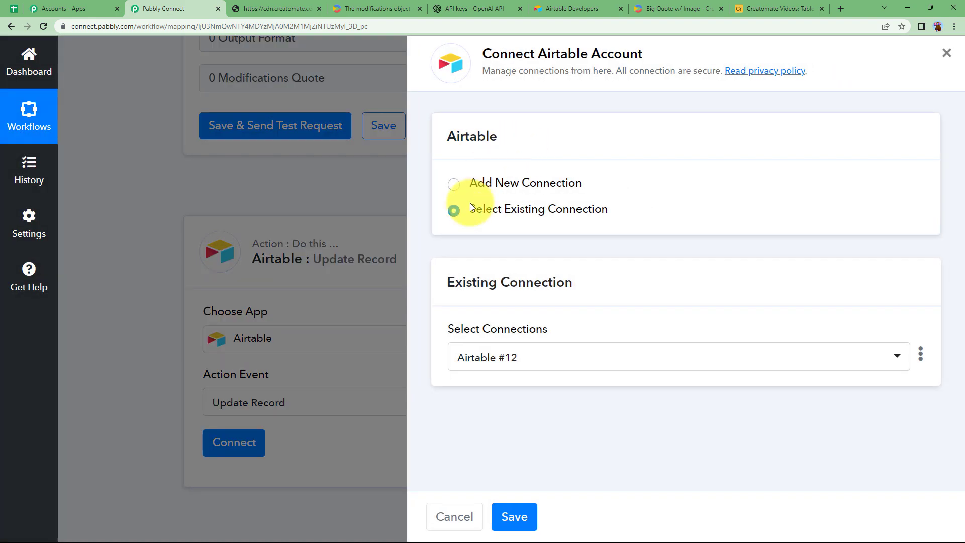
click(510, 517)
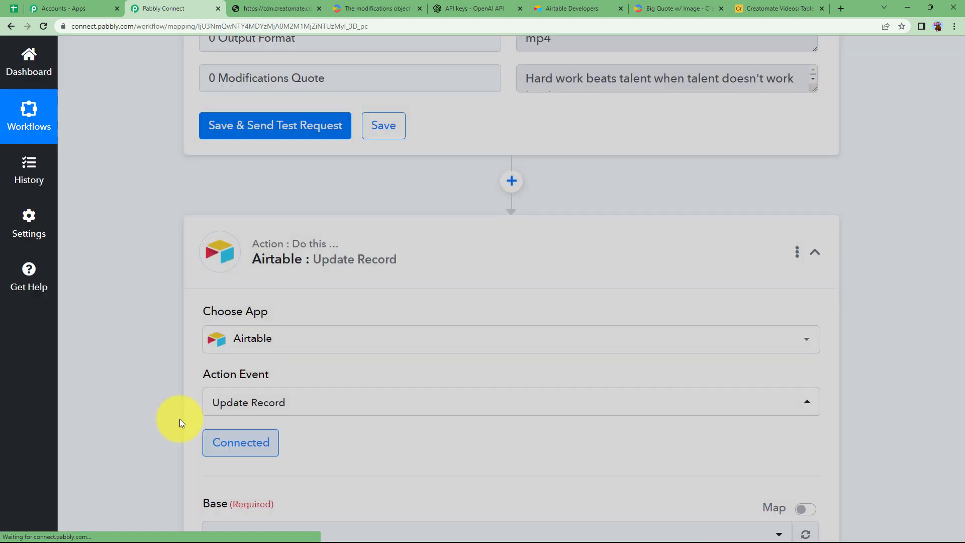
Step: Choose Creatomate Videos as the base, with Table 1 as its table
scroll(180, 419, down, 5)
click(224, 309)
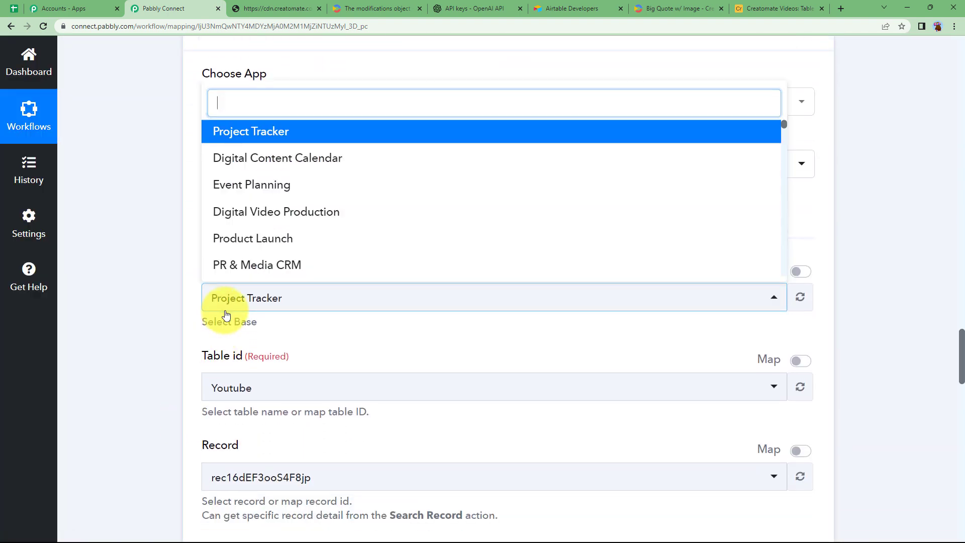
text(cre)
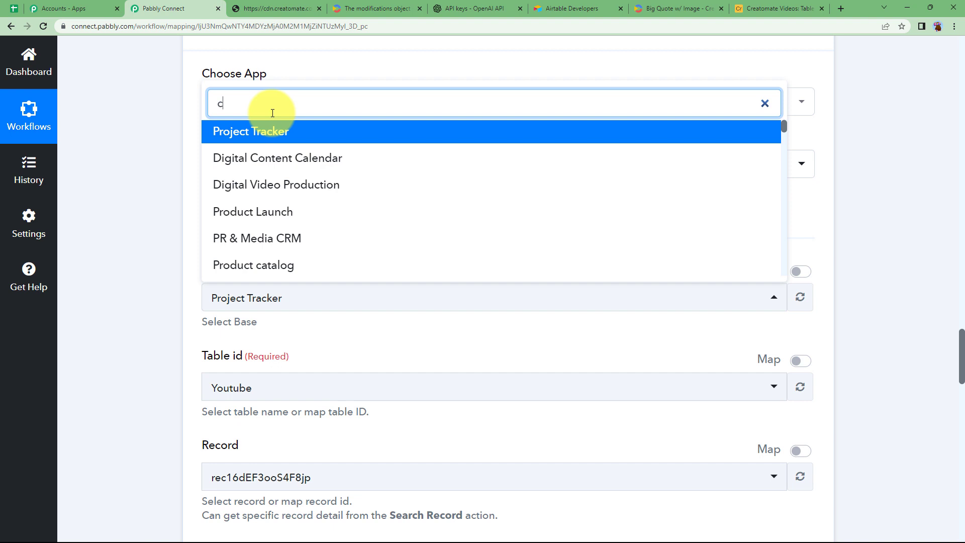
click(307, 262)
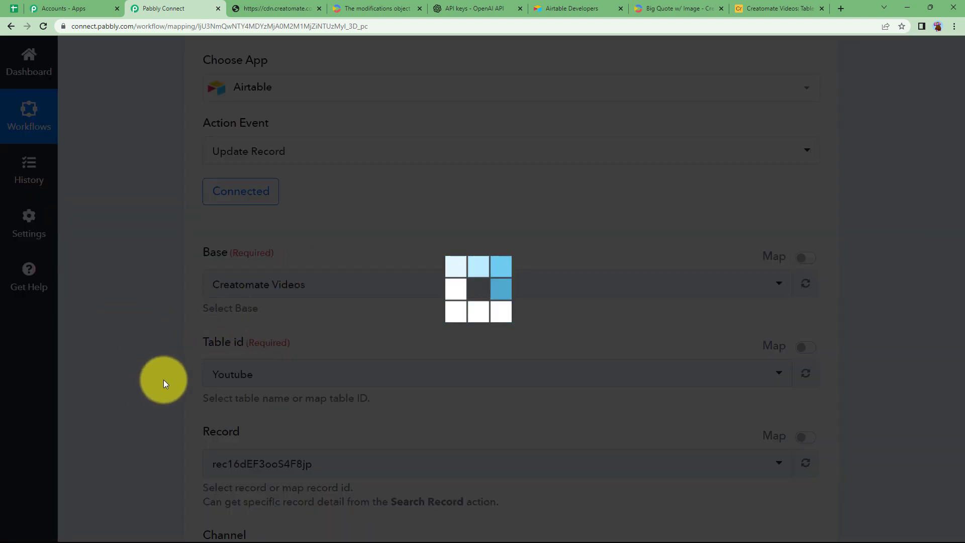
click(750, 9)
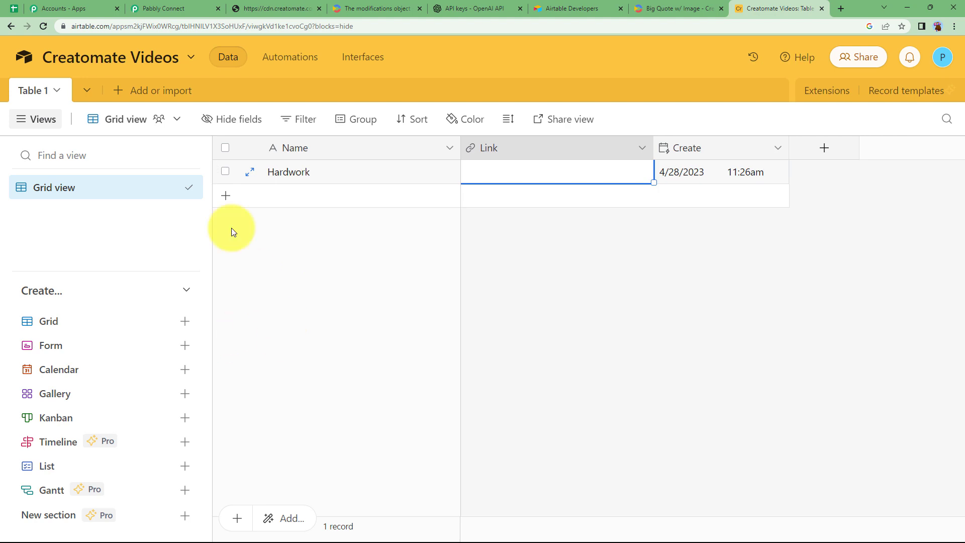
click(213, 4)
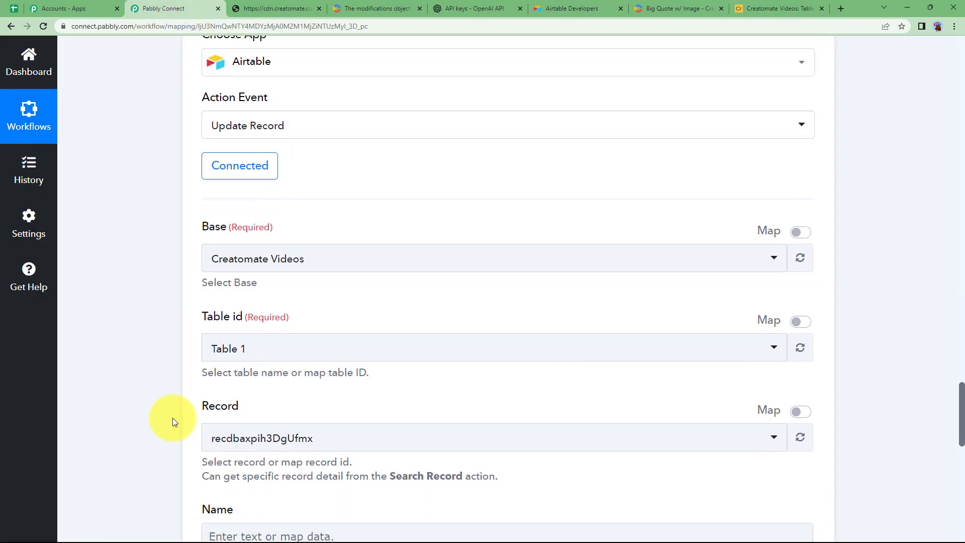
scroll(173, 418, down, 3)
Step: Map Record to the Id from the Airtable New Record trigger
click(283, 325)
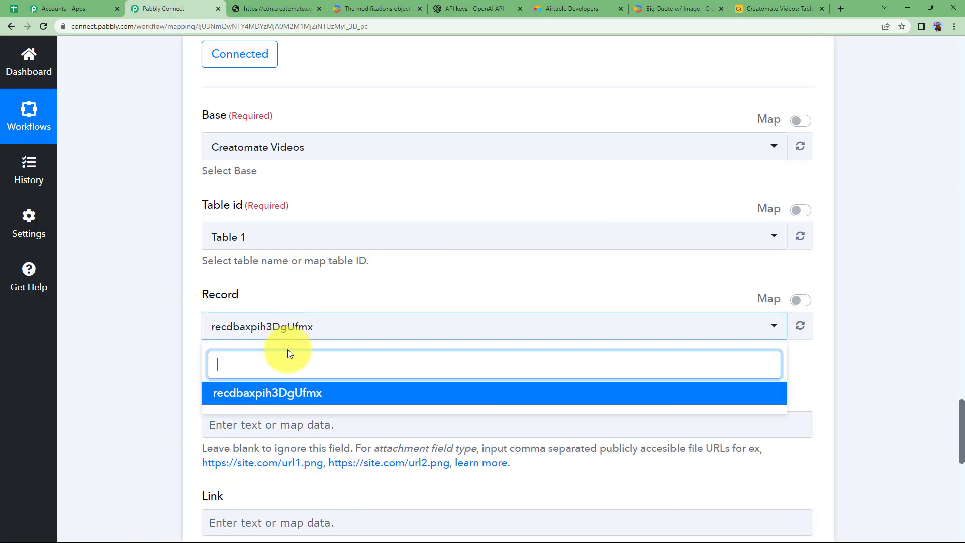
click(774, 325)
click(801, 301)
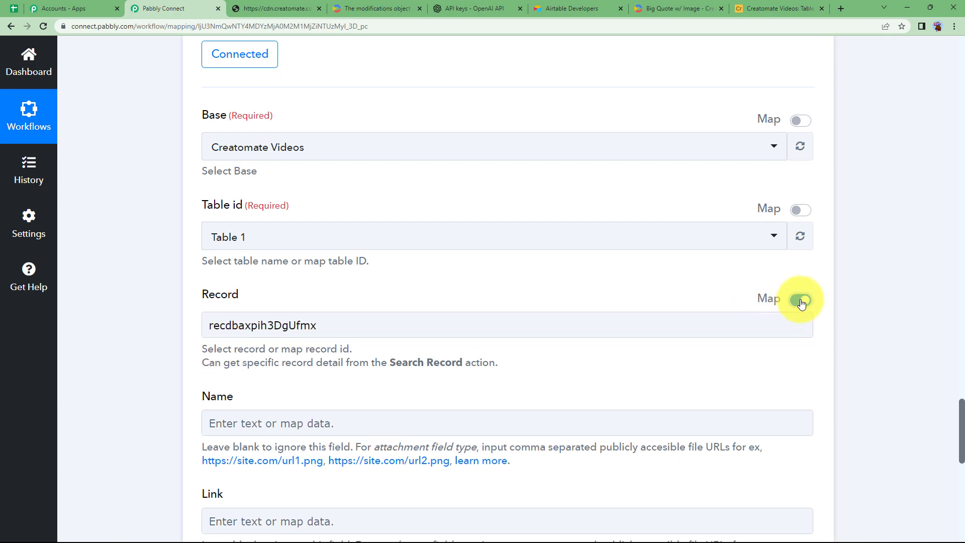
drag(659, 327, 125, 324)
key(BackSpace)
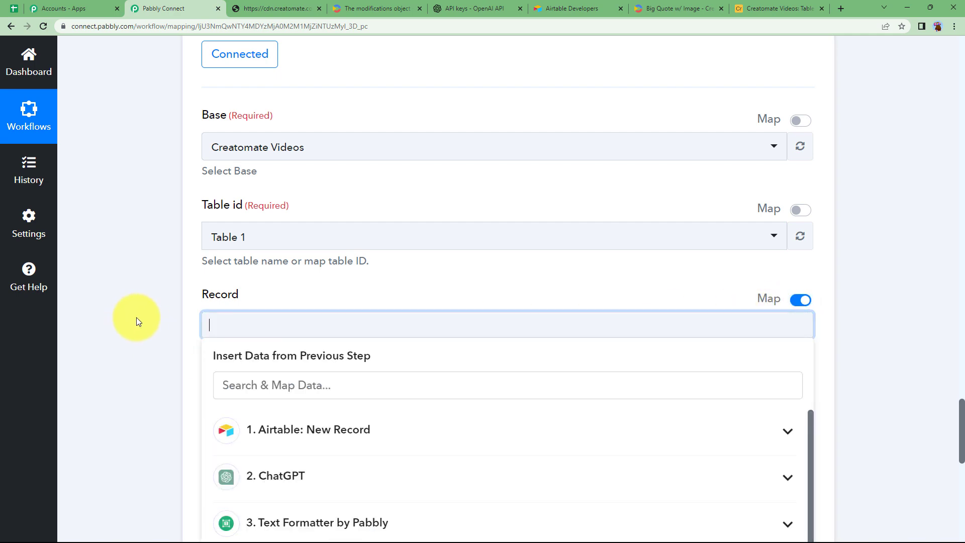
click(255, 435)
scroll(172, 400, down, 3)
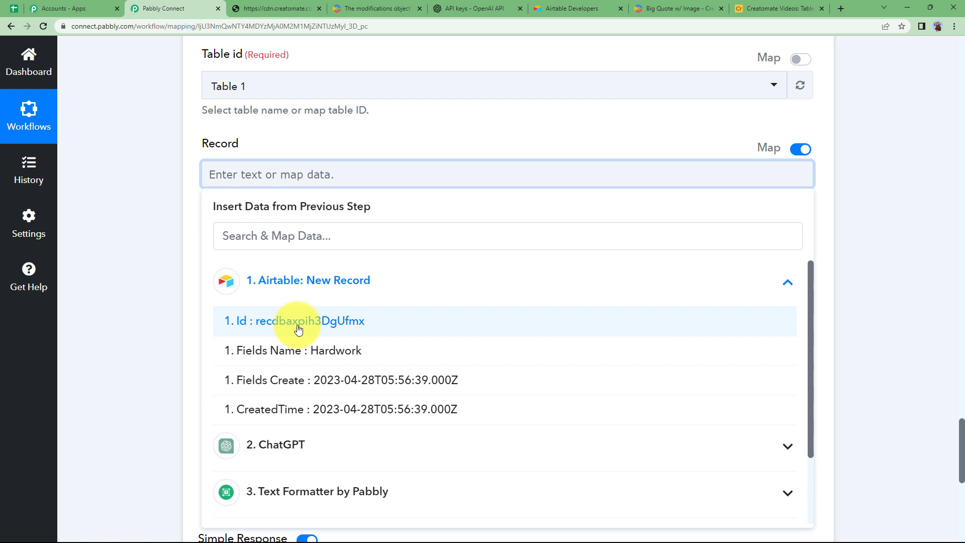
click(298, 329)
click(229, 220)
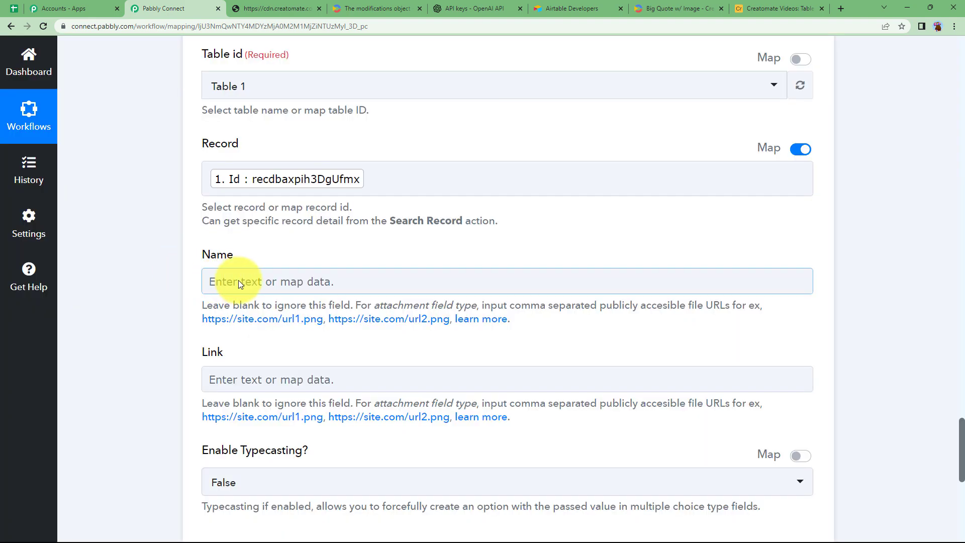
Step: Map Name to the record's Name and Link to step 5's render Url, then test
click(238, 279)
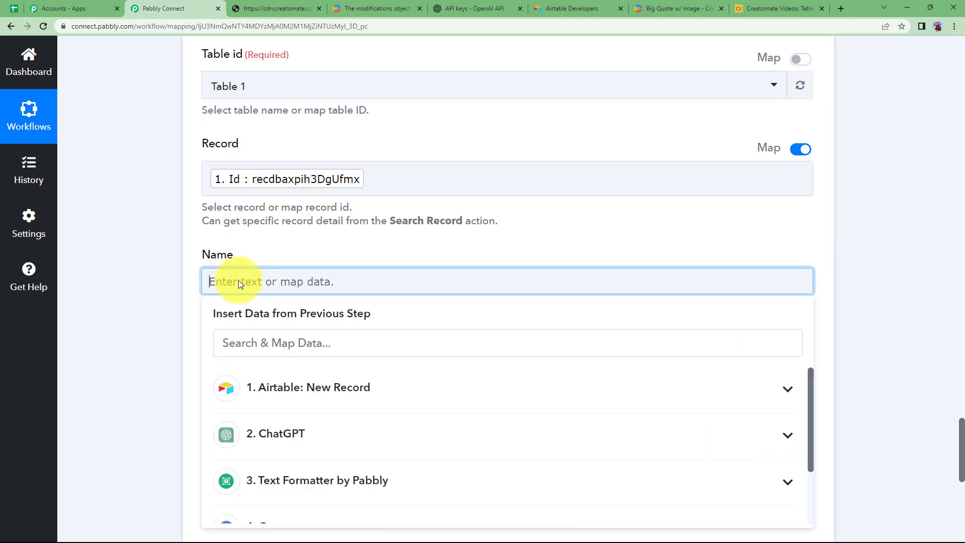
click(295, 325)
scroll(352, 323, down, 3)
click(352, 324)
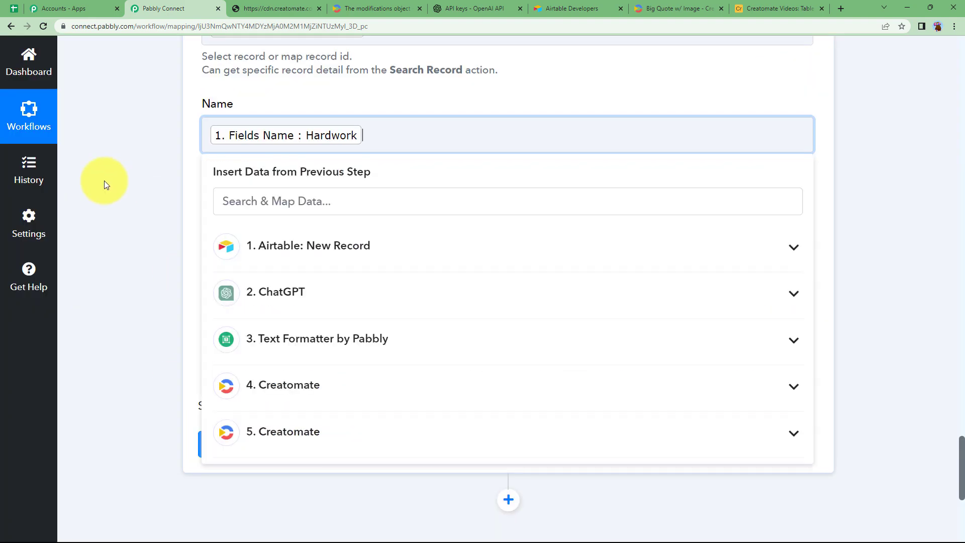
click(103, 183)
click(225, 235)
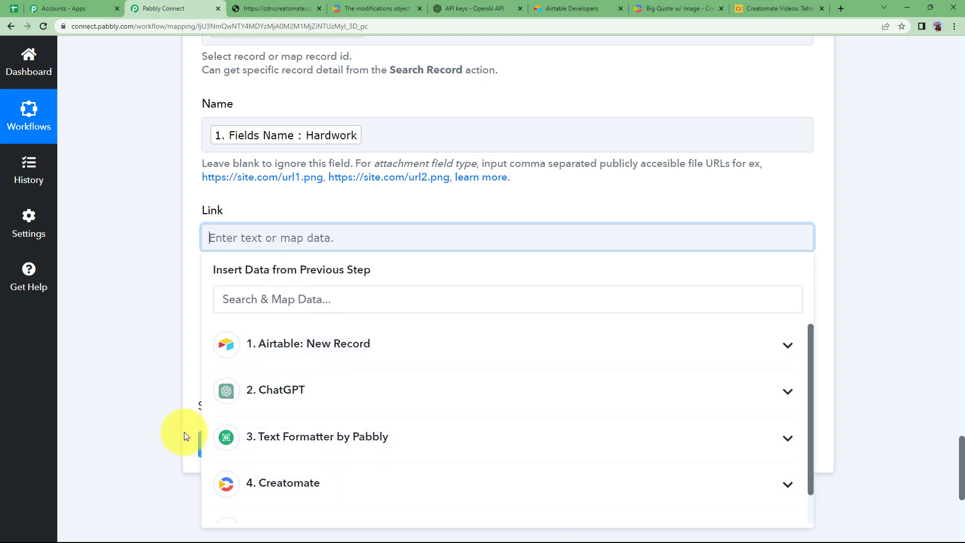
scroll(173, 431, down, 3)
click(308, 378)
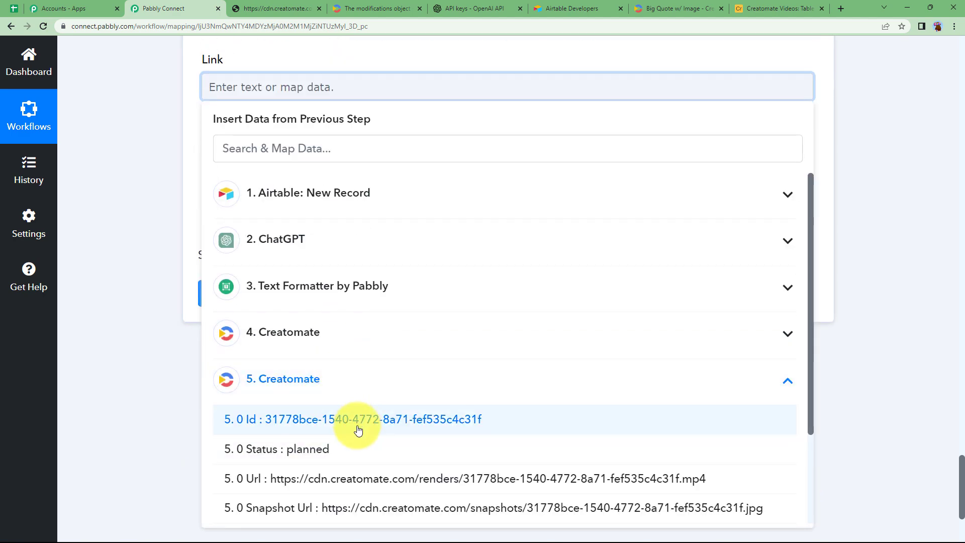
click(334, 479)
click(195, 129)
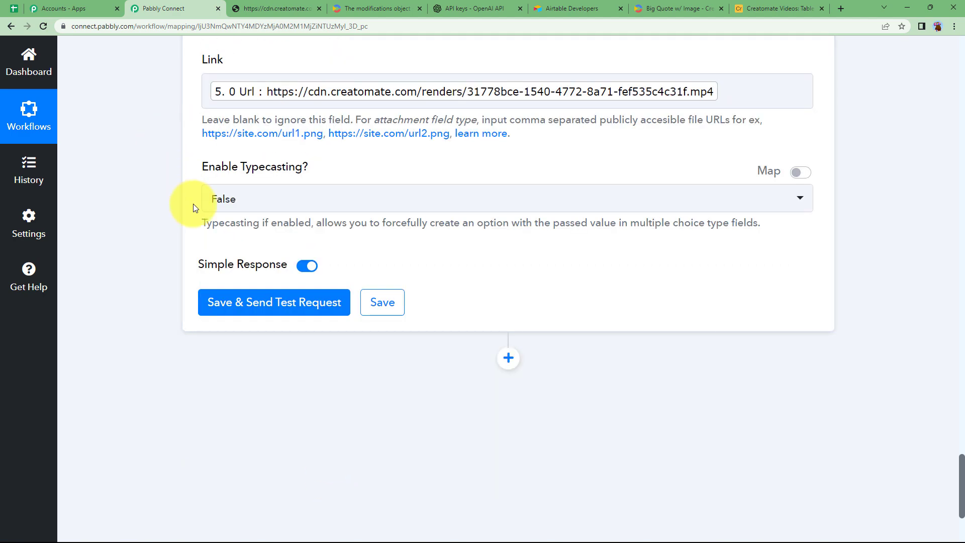
click(252, 305)
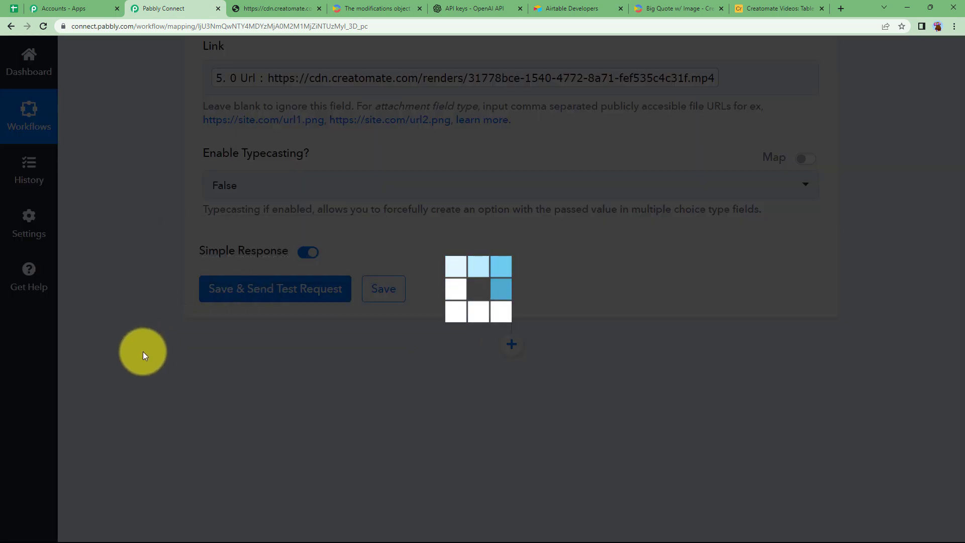
Step: Review the Update Record test response, then widen Airtable's Link column to show Hardwork's Creatomate .mp4 URL
scroll(349, 349, down, 4)
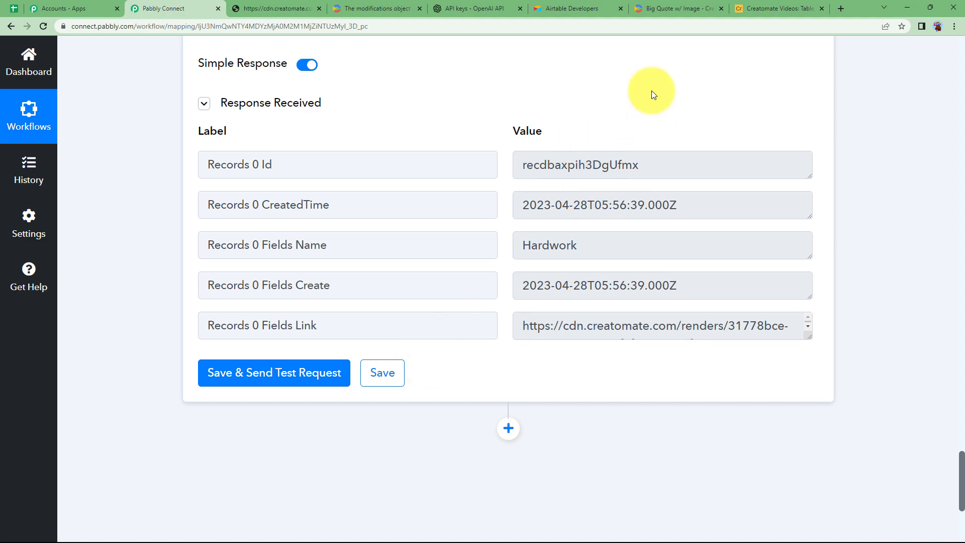
scroll(222, 195, up, 20)
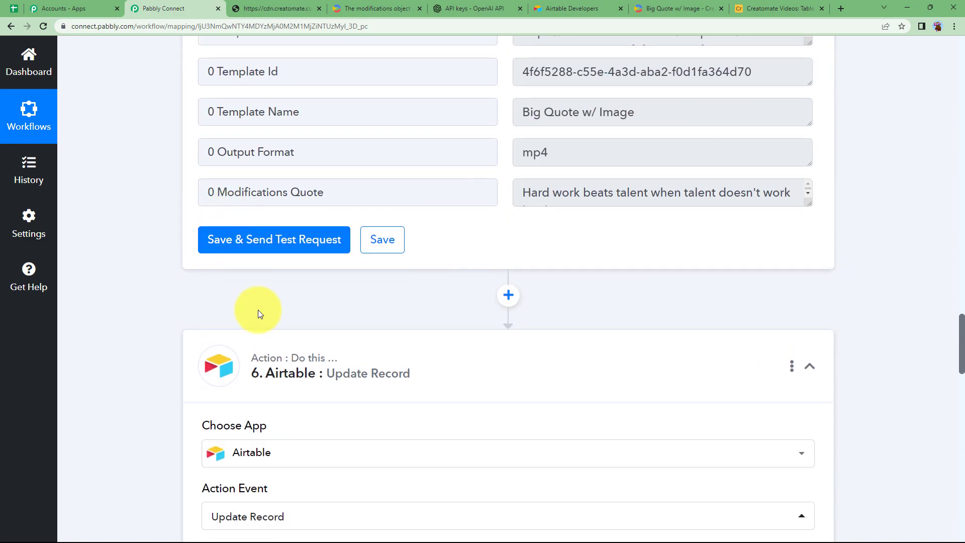
scroll(148, 276, up, 15)
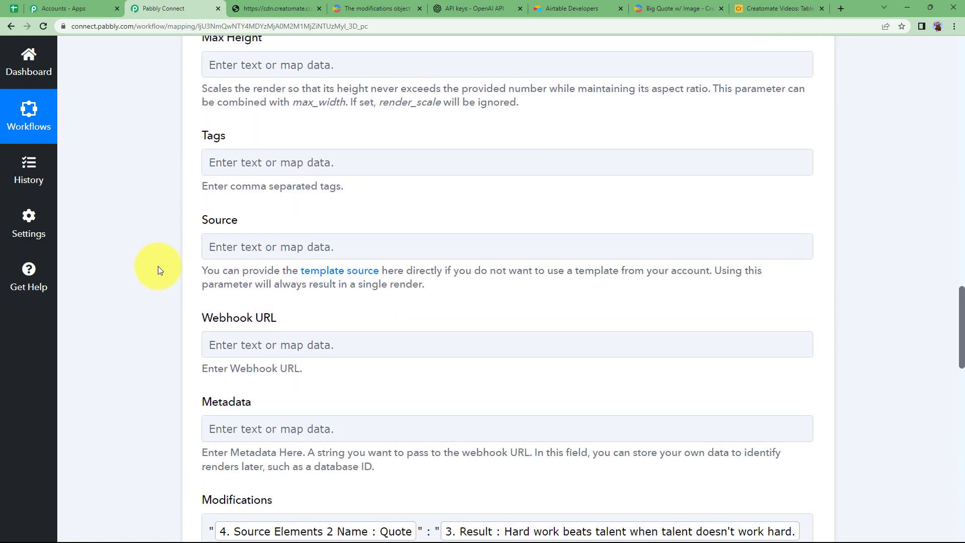
scroll(158, 266, up, 20)
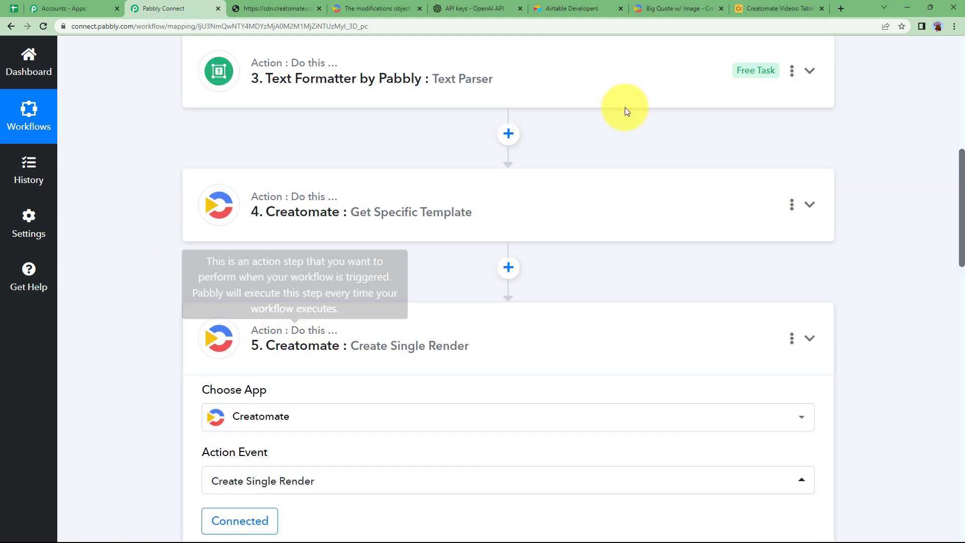
click(775, 8)
drag(653, 148, 848, 173)
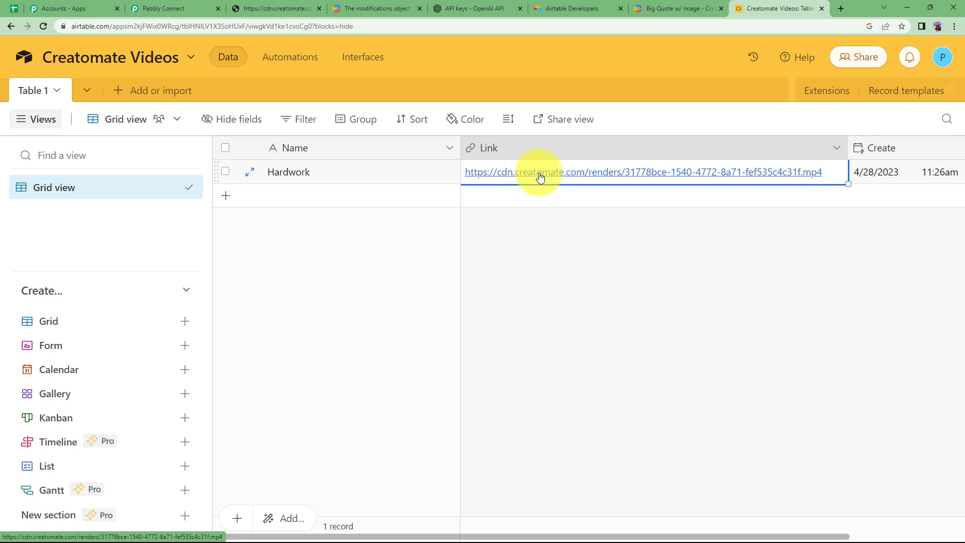
Step: Return to the Pabbly Connect workflow and review its six steps, from Airtable New Record to Update Record
click(184, 8)
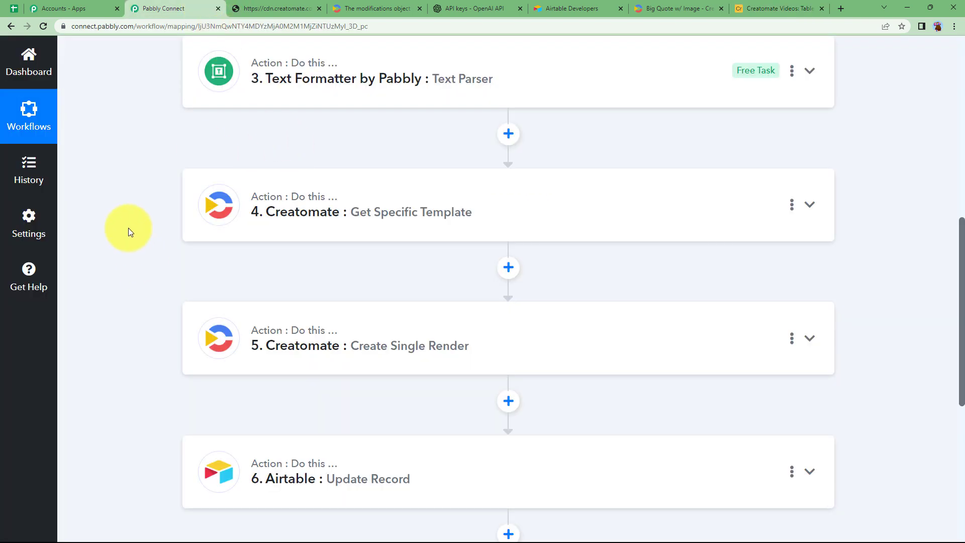
scroll(130, 231, down, 1)
scroll(129, 231, up, 2)
scroll(128, 228, up, 6)
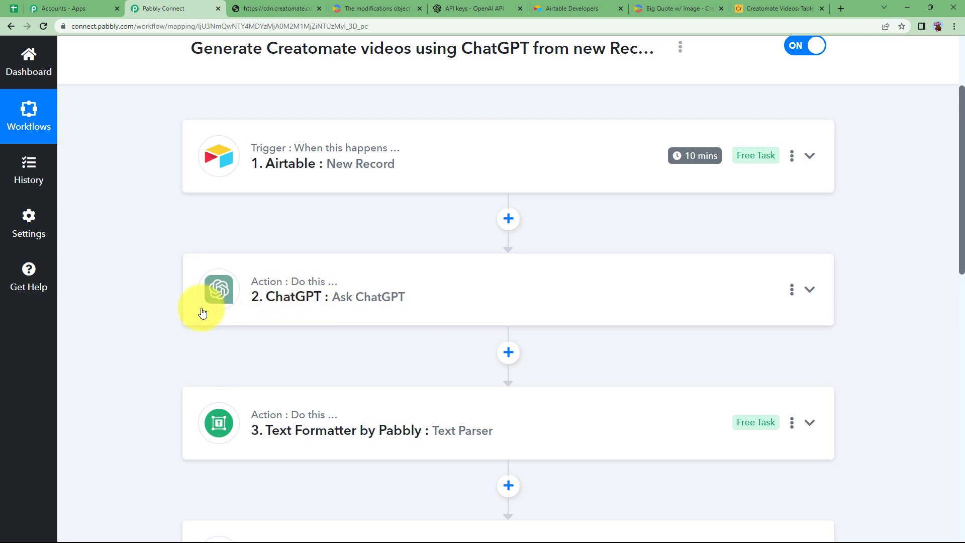
scroll(224, 336, down, 2)
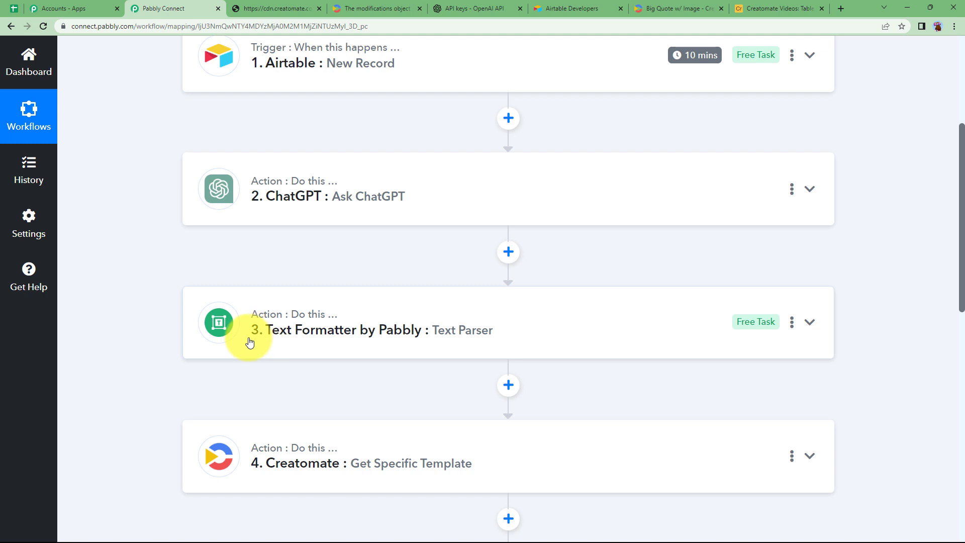
scroll(146, 351, down, 2)
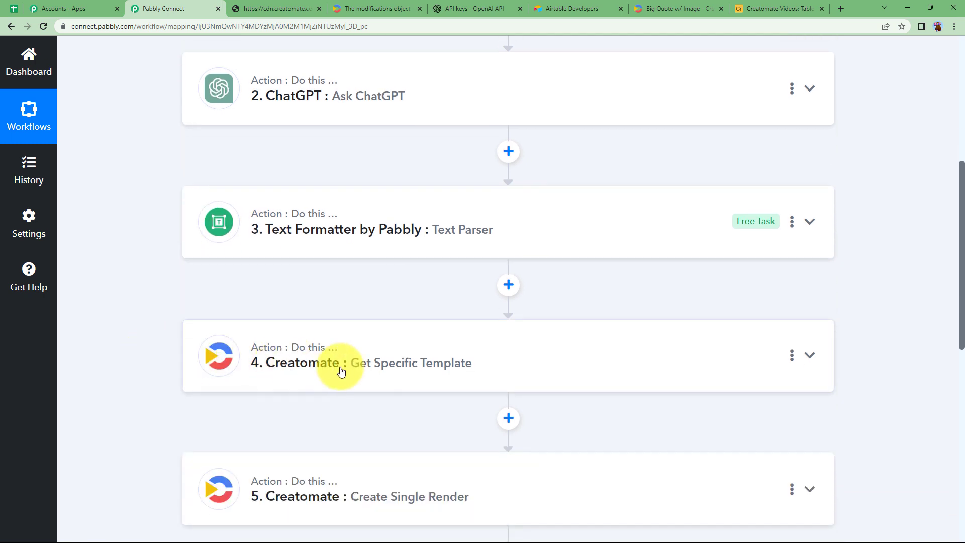
scroll(158, 348, down, 3)
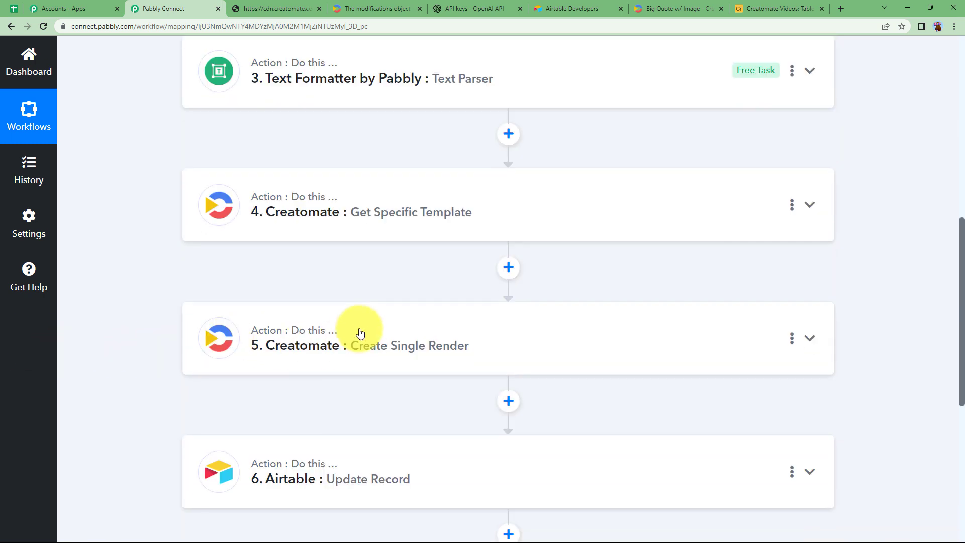
scroll(179, 364, down, 1)
scroll(179, 364, down, 2)
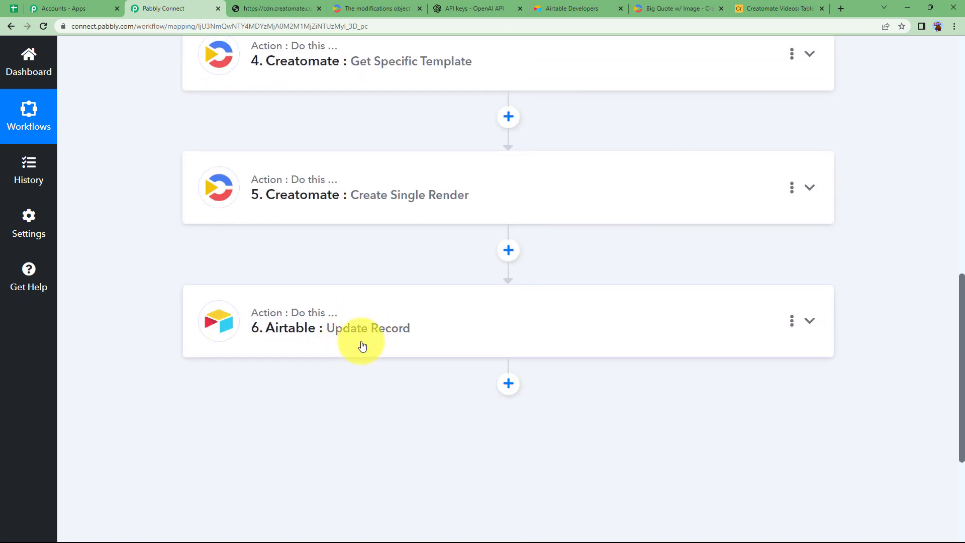
scroll(179, 352, up, 3)
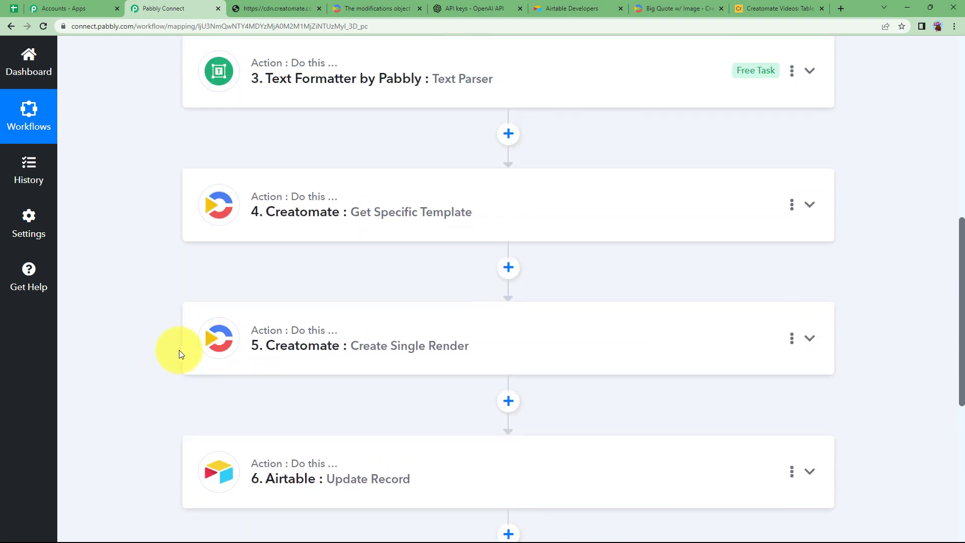